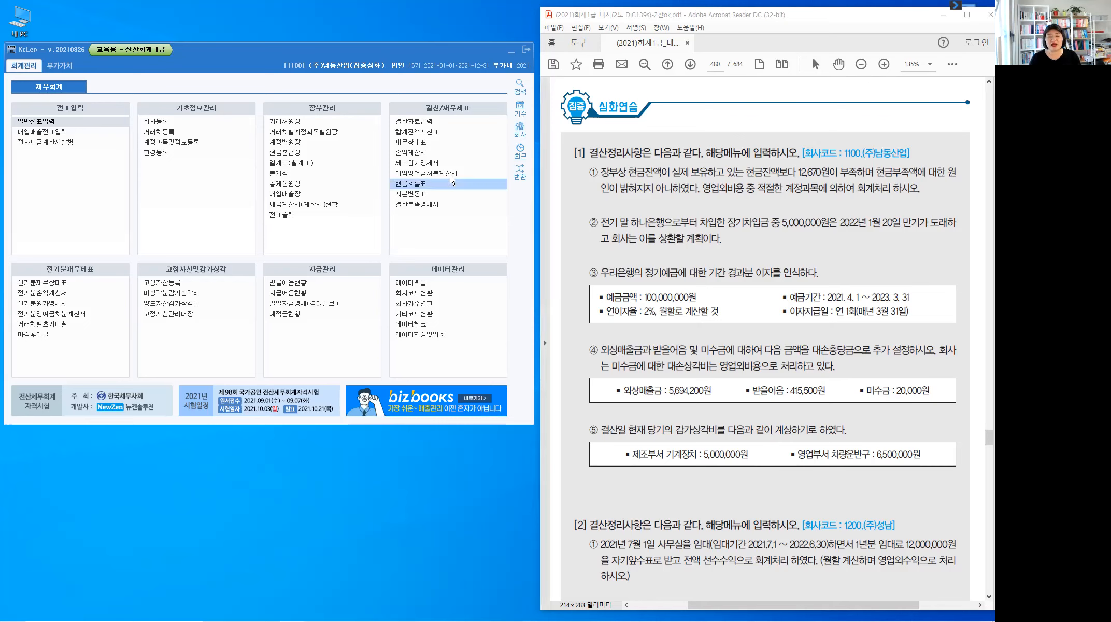
Look up the trial balance (합계잔액시산표) for December 2021, setting it beside the journal menu before putting it away.
{"action": "left_click", "coordinate": [450, 176]}
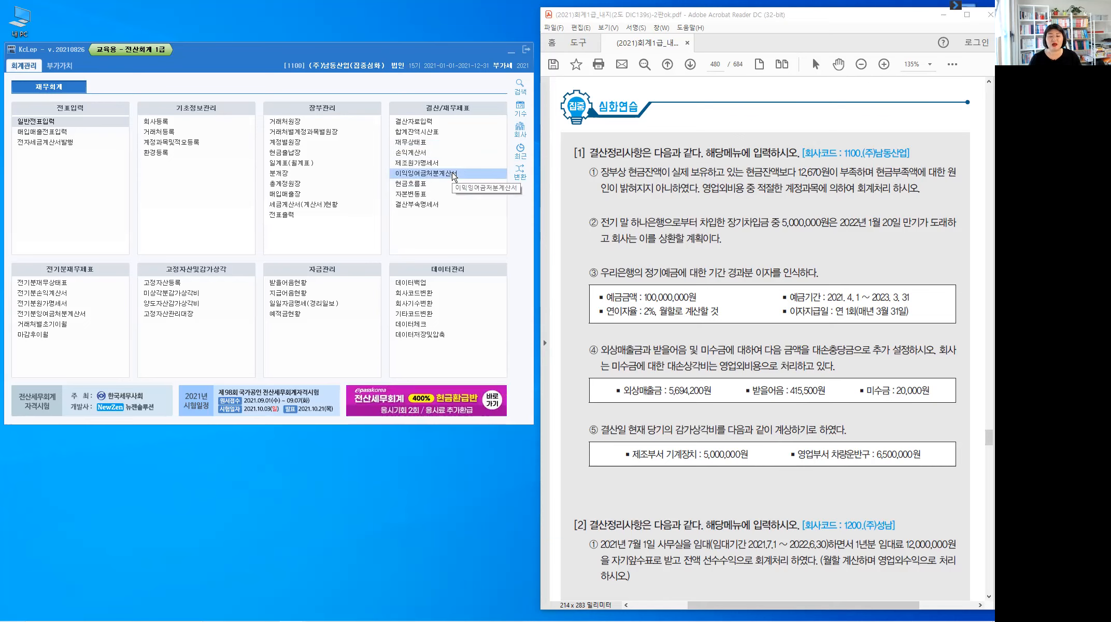
{"action": "left_click", "coordinate": [454, 176]}
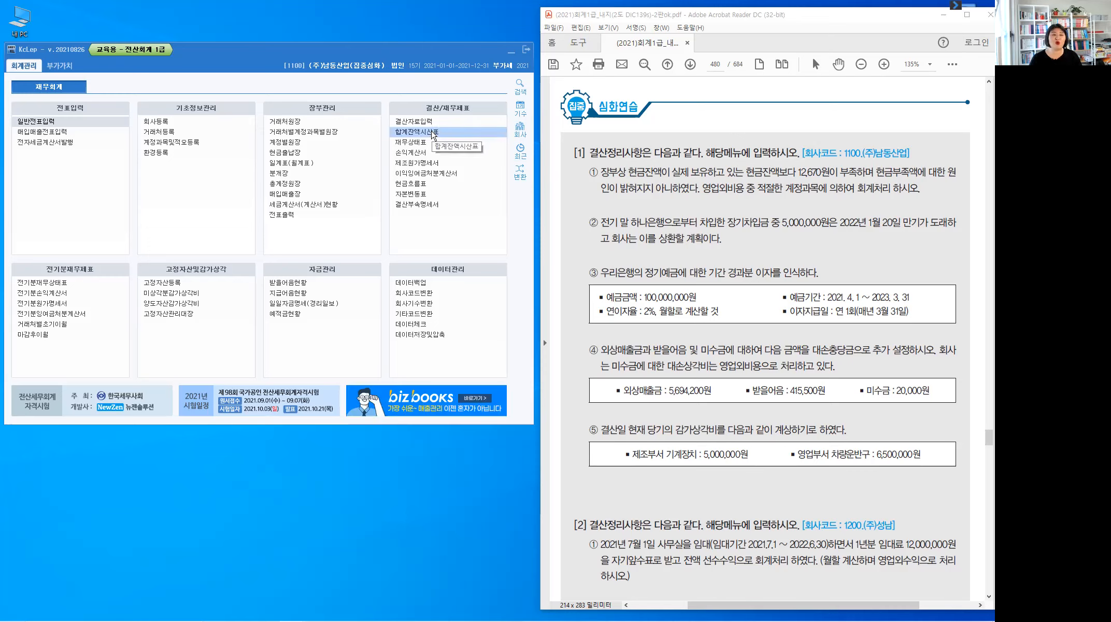
{"action": "left_click", "coordinate": [434, 134]}
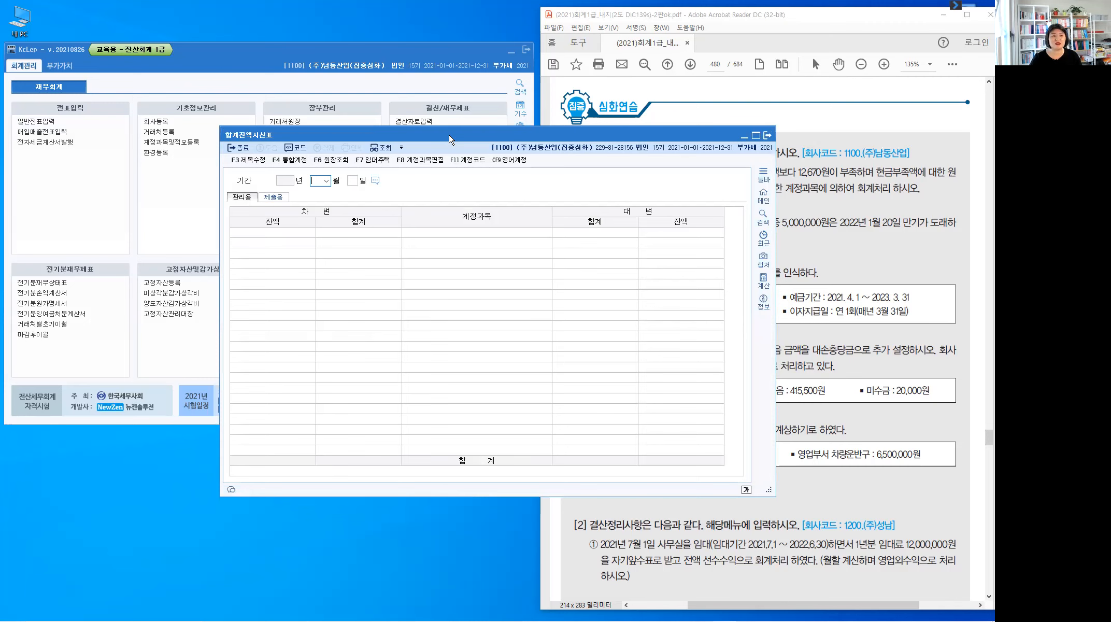
{"action": "type", "text": "12"}
{"action": "key", "text": "Return"}
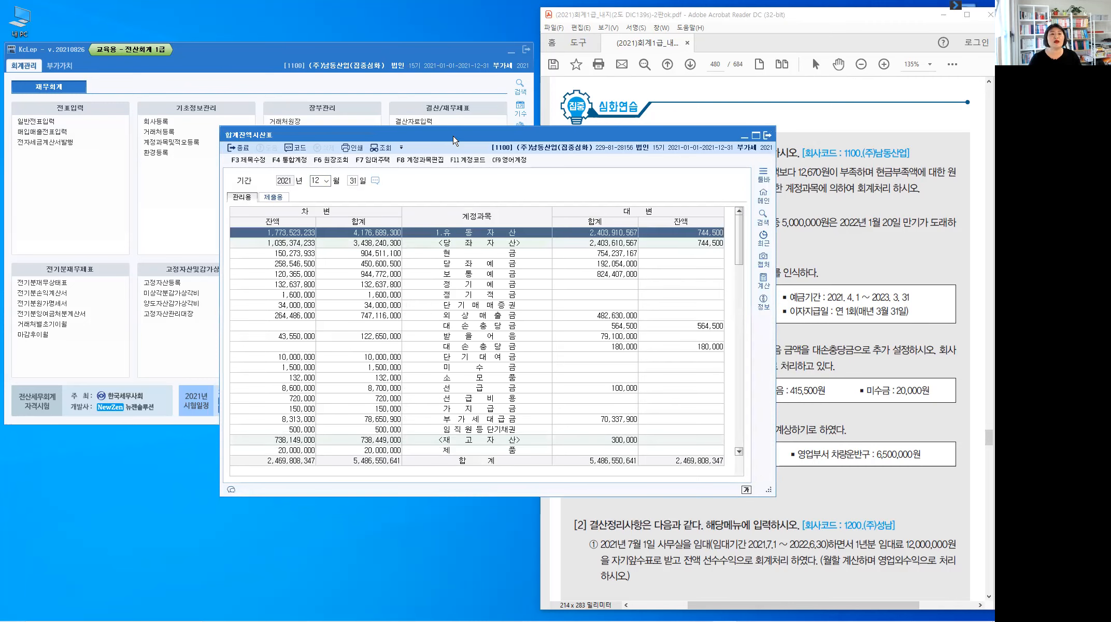
{"action": "left_click_drag", "start_coordinate": [746, 139], "coordinate": [963, 59]}
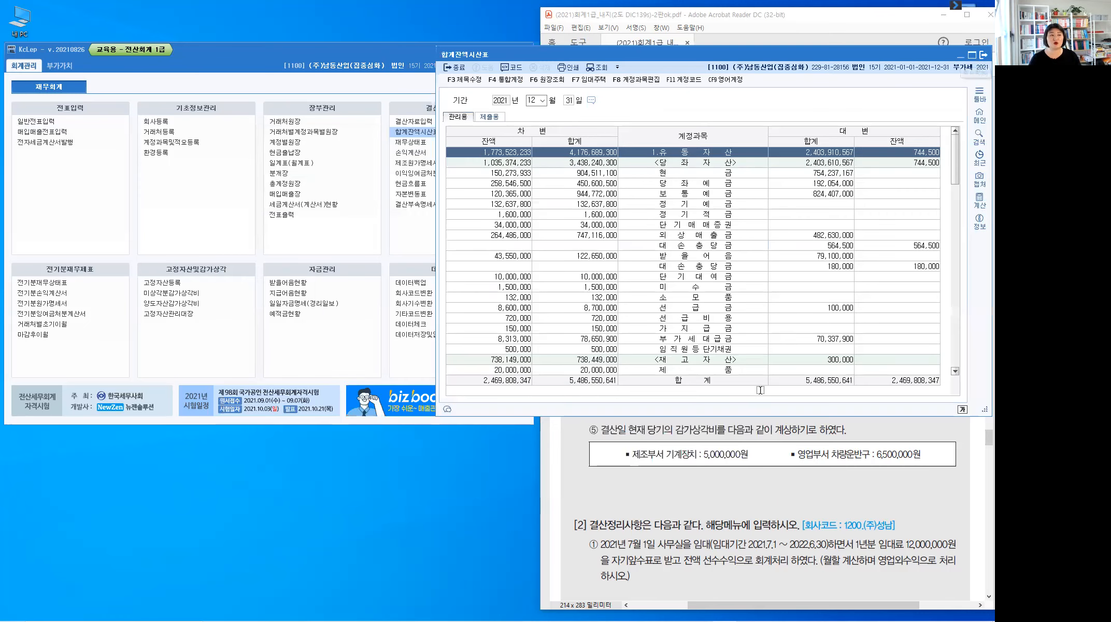
{"action": "key", "text": "Escape"}
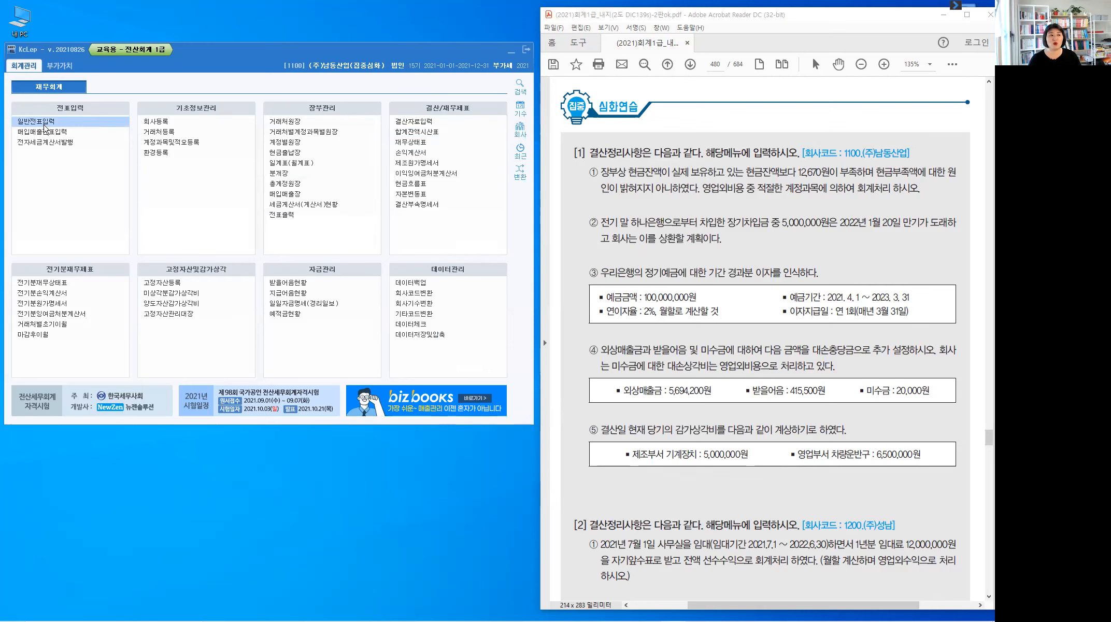
Open general journal entry (일반전표입력) and highlight "밝혀지지 아니하였다" and "영업외비용" in question ① of the PDF.
{"action": "left_click", "coordinate": [44, 122]}
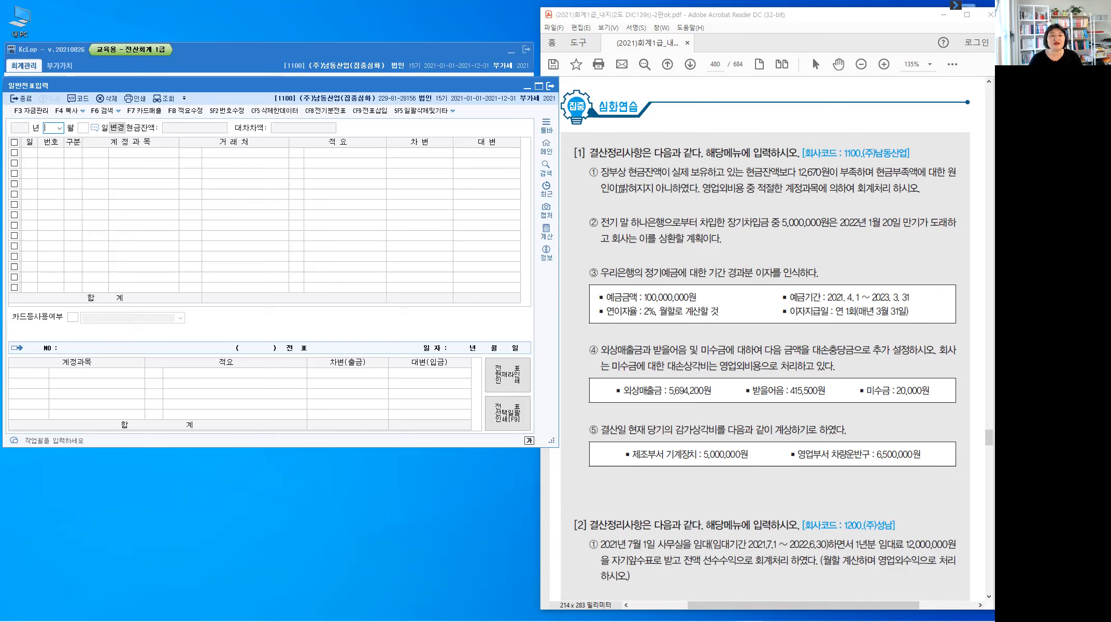
{"action": "left_click_drag", "start_coordinate": [620, 188], "coordinate": [730, 194]}
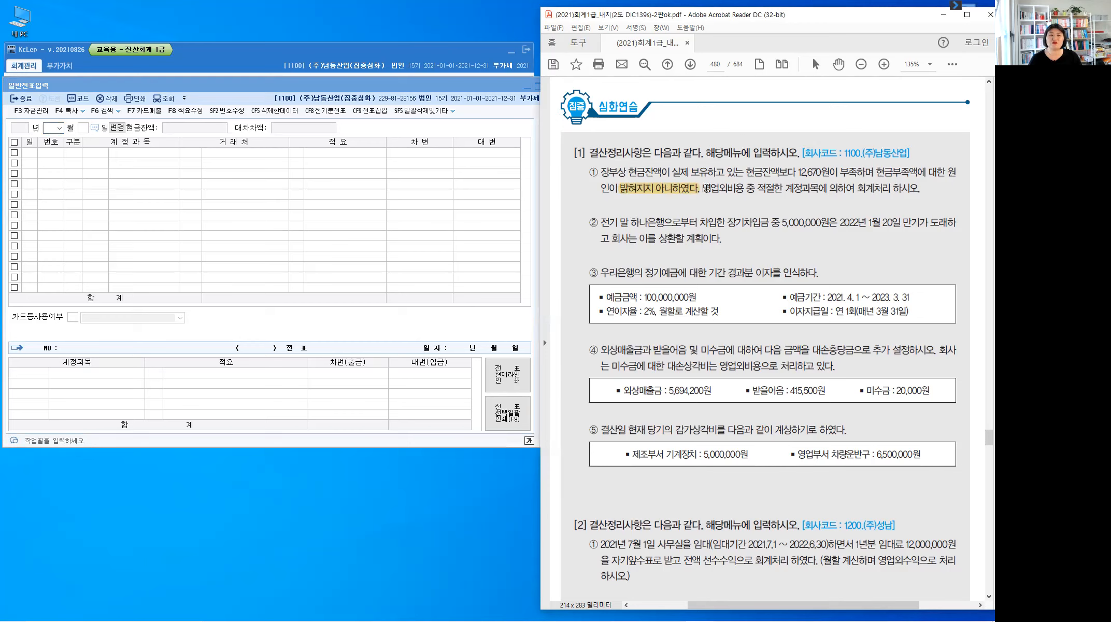
{"action": "left_click_drag", "start_coordinate": [711, 188], "coordinate": [744, 188]}
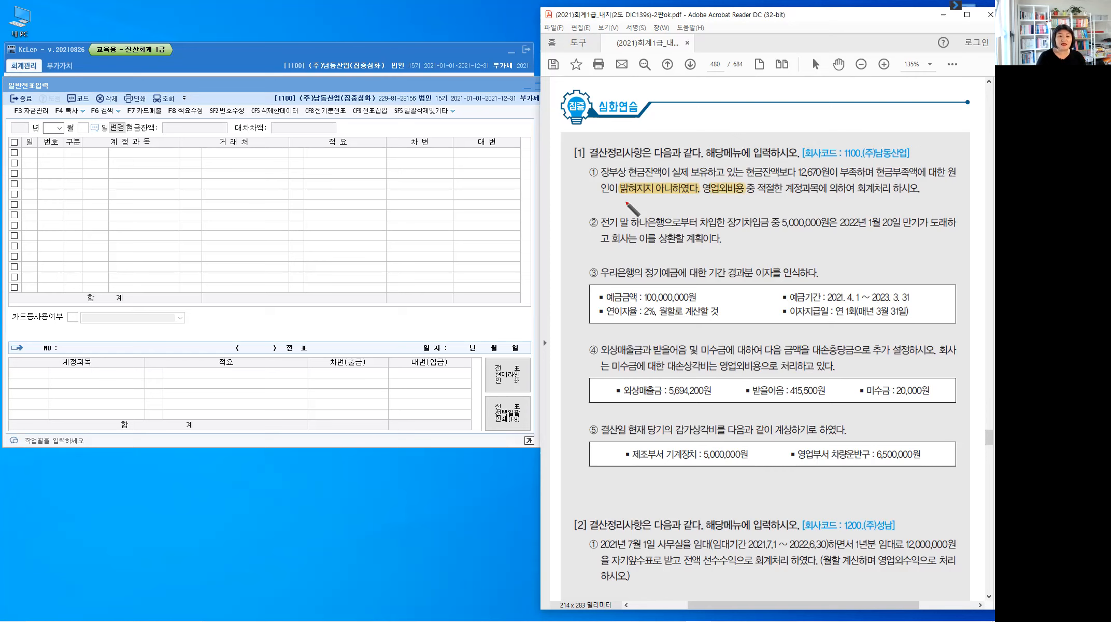
Handwrite "(차) 현금과부족" and "(대)" in red beneath question ① as the journal entry outline.
{"action": "mouse_move", "coordinate": [620, 197]}
{"action": "left_mouse_down"}
{"action": "mouse_move", "coordinate": [619, 212]}
{"action": "mouse_move", "coordinate": [629, 212]}
{"action": "left_mouse_up"}
{"action": "left_click_drag", "start_coordinate": [625, 203], "coordinate": [635, 212]}
{"action": "left_click_drag", "start_coordinate": [645, 201], "coordinate": [650, 200]}
{"action": "left_click_drag", "start_coordinate": [643, 205], "coordinate": [652, 203]}
{"action": "left_click_drag", "start_coordinate": [648, 206], "coordinate": [655, 204]}
{"action": "left_click_drag", "start_coordinate": [655, 198], "coordinate": [660, 213]}
{"action": "left_click_drag", "start_coordinate": [658, 202], "coordinate": [667, 207]}
{"action": "left_click_drag", "start_coordinate": [658, 209], "coordinate": [674, 207]}
{"action": "left_click_drag", "start_coordinate": [668, 211], "coordinate": [676, 209]}
{"action": "mouse_move", "coordinate": [678, 200]}
{"action": "left_mouse_down"}
{"action": "mouse_move", "coordinate": [678, 214]}
{"action": "mouse_move", "coordinate": [683, 206]}
{"action": "left_mouse_up"}
{"action": "left_click_drag", "start_coordinate": [683, 199], "coordinate": [693, 206]}
{"action": "left_click_drag", "start_coordinate": [687, 208], "coordinate": [687, 214]}
{"action": "left_click_drag", "start_coordinate": [694, 202], "coordinate": [694, 206]}
{"action": "left_click_drag", "start_coordinate": [698, 204], "coordinate": [703, 208]}
{"action": "left_click_drag", "start_coordinate": [696, 209], "coordinate": [702, 213]}
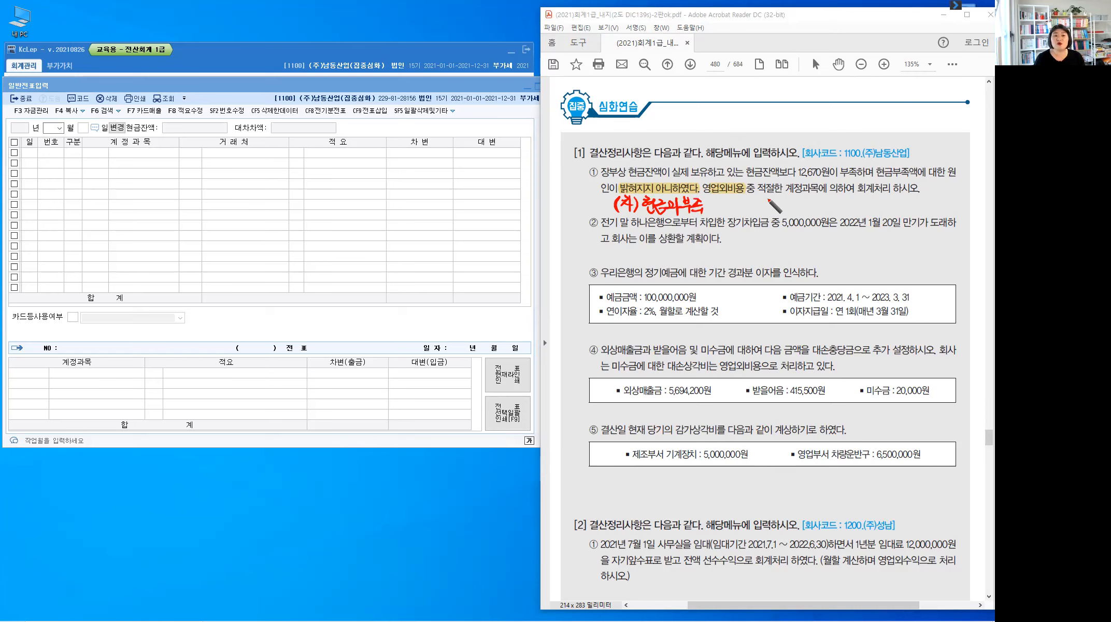
{"action": "mouse_move", "coordinate": [772, 198]}
{"action": "left_mouse_down"}
{"action": "mouse_move", "coordinate": [769, 214]}
{"action": "mouse_move", "coordinate": [783, 210]}
{"action": "left_mouse_up"}
{"action": "left_click_drag", "start_coordinate": [786, 199], "coordinate": [787, 212]}
{"action": "left_click_drag", "start_coordinate": [791, 198], "coordinate": [796, 214]}
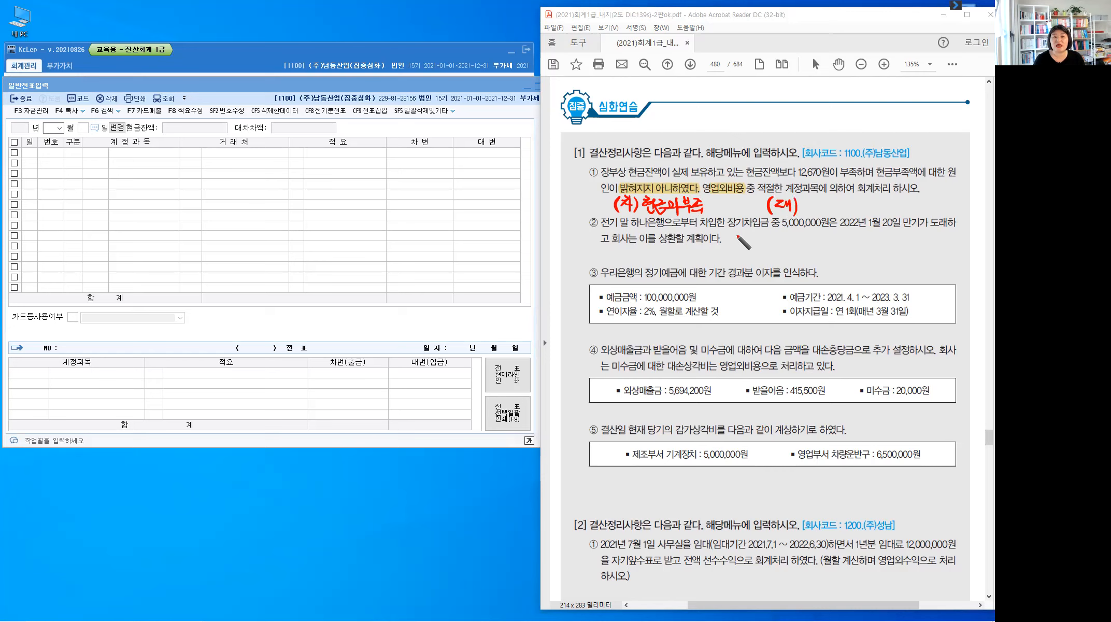
Handwrite "현금과잉/부족" in red above the 심화연습 heading line.
{"action": "left_click_drag", "start_coordinate": [680, 79], "coordinate": [684, 80]}
{"action": "left_click_drag", "start_coordinate": [678, 84], "coordinate": [682, 87]}
{"action": "left_click_drag", "start_coordinate": [687, 84], "coordinate": [691, 84]}
{"action": "left_click_drag", "start_coordinate": [686, 87], "coordinate": [692, 90]}
{"action": "left_click_drag", "start_coordinate": [686, 91], "coordinate": [694, 95]}
{"action": "mouse_move", "coordinate": [696, 82]}
{"action": "left_mouse_down"}
{"action": "mouse_move", "coordinate": [730, 97]}
{"action": "mouse_move", "coordinate": [747, 83]}
{"action": "left_mouse_up"}
{"action": "left_click_drag", "start_coordinate": [752, 78], "coordinate": [752, 88]}
{"action": "left_click_drag", "start_coordinate": [743, 89], "coordinate": [772, 87]}
{"action": "left_click_drag", "start_coordinate": [762, 91], "coordinate": [772, 96]}
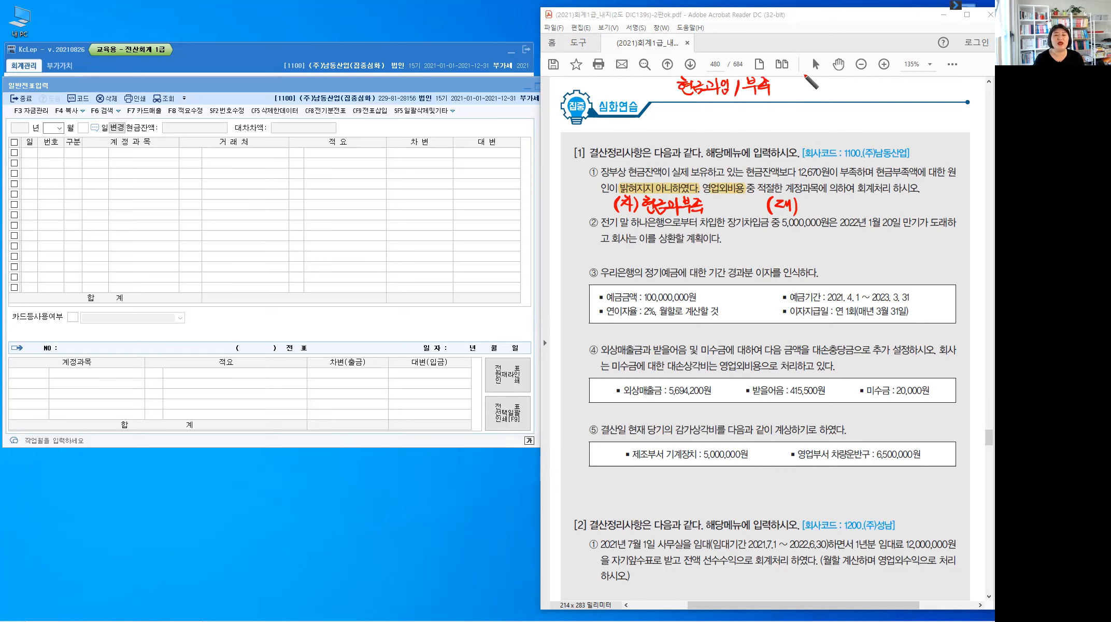
Handwrite "발견시점" with "기중" beneath it, beside the "현금과잉/부족" note.
{"action": "left_click_drag", "start_coordinate": [817, 53], "coordinate": [824, 60]}
{"action": "left_click_drag", "start_coordinate": [827, 53], "coordinate": [833, 63]}
{"action": "left_click_drag", "start_coordinate": [835, 58], "coordinate": [841, 65]}
{"action": "left_click_drag", "start_coordinate": [833, 65], "coordinate": [845, 66]}
{"action": "left_click_drag", "start_coordinate": [847, 61], "coordinate": [850, 65]}
{"action": "left_click_drag", "start_coordinate": [852, 54], "coordinate": [852, 67]}
{"action": "left_click_drag", "start_coordinate": [854, 58], "coordinate": [855, 65]}
{"action": "left_click_drag", "start_coordinate": [858, 59], "coordinate": [862, 59]}
{"action": "left_click_drag", "start_coordinate": [863, 53], "coordinate": [863, 65]}
{"action": "mouse_move", "coordinate": [857, 66]}
{"action": "left_mouse_down"}
{"action": "mouse_move", "coordinate": [864, 74]}
{"action": "mouse_move", "coordinate": [830, 91]}
{"action": "left_mouse_up"}
{"action": "mouse_move", "coordinate": [834, 75]}
{"action": "left_mouse_down"}
{"action": "mouse_move", "coordinate": [835, 95]}
{"action": "mouse_move", "coordinate": [849, 77]}
{"action": "left_mouse_up"}
{"action": "left_click_drag", "start_coordinate": [844, 79], "coordinate": [851, 96]}
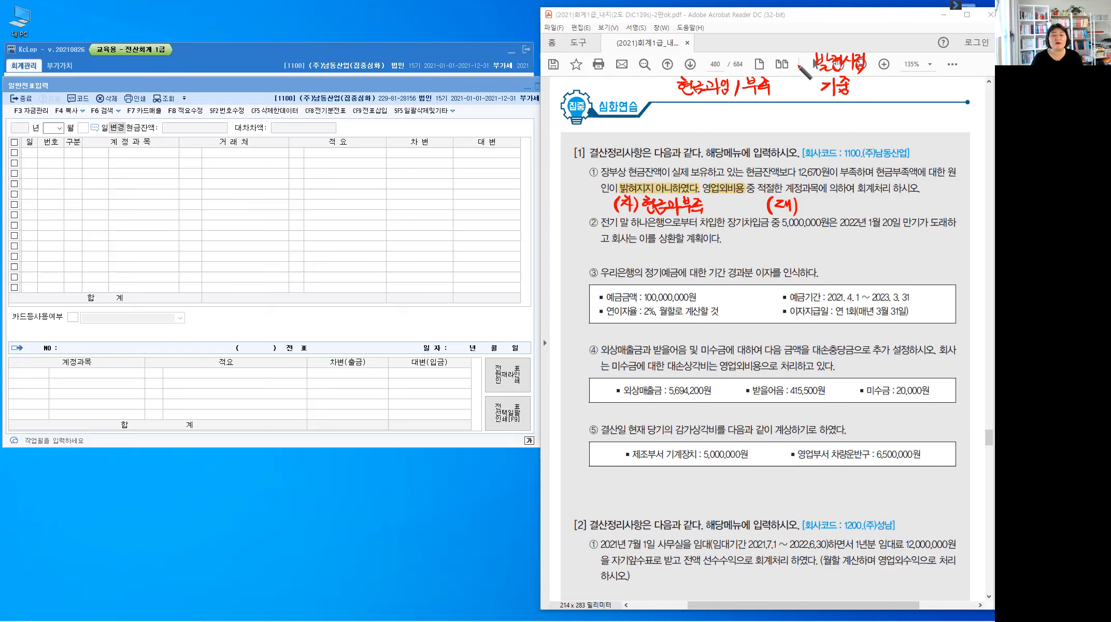
Draw an arrow from "기중" to a handwritten "현금과부족", with a second arrow down to "원인찾기".
{"action": "left_click_drag", "start_coordinate": [866, 86], "coordinate": [885, 92]}
{"action": "left_click_drag", "start_coordinate": [900, 77], "coordinate": [906, 82]}
{"action": "left_click_drag", "start_coordinate": [902, 84], "coordinate": [902, 85]}
{"action": "left_click_drag", "start_coordinate": [910, 77], "coordinate": [910, 94]}
{"action": "left_click_drag", "start_coordinate": [913, 82], "coordinate": [921, 86]}
{"action": "left_click_drag", "start_coordinate": [914, 89], "coordinate": [925, 86]}
{"action": "left_click_drag", "start_coordinate": [922, 89], "coordinate": [934, 86]}
{"action": "left_click_drag", "start_coordinate": [939, 79], "coordinate": [940, 86]}
{"action": "left_click_drag", "start_coordinate": [934, 83], "coordinate": [942, 87]}
{"action": "left_click_drag", "start_coordinate": [938, 89], "coordinate": [937, 95]}
{"action": "left_click_drag", "start_coordinate": [944, 80], "coordinate": [953, 88]}
{"action": "left_click_drag", "start_coordinate": [944, 91], "coordinate": [950, 97]}
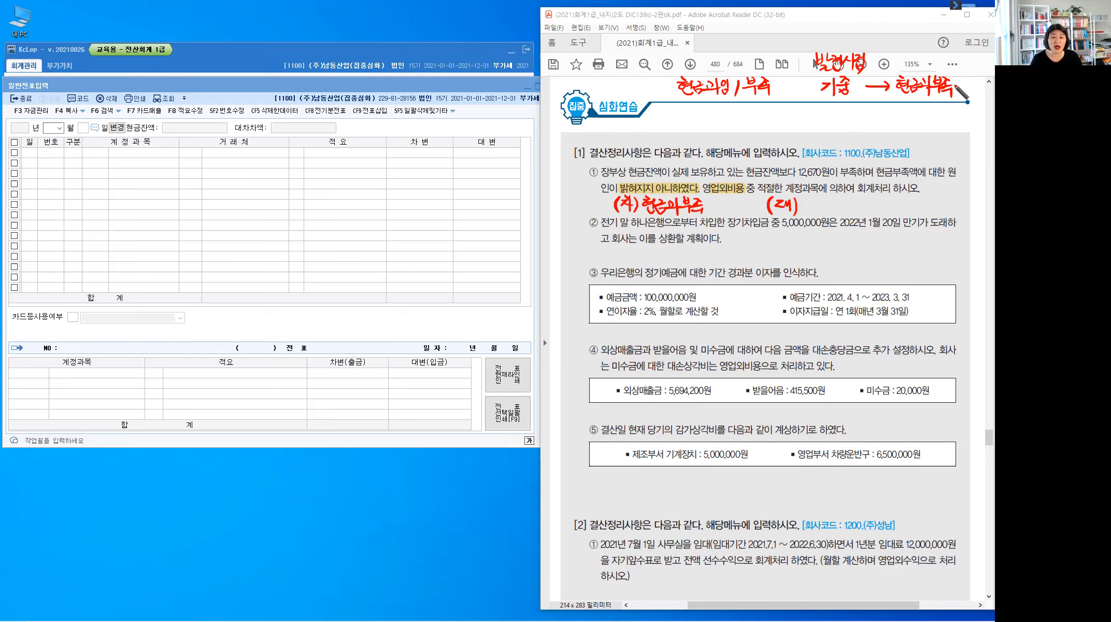
{"action": "mouse_move", "coordinate": [923, 95]}
{"action": "left_mouse_down"}
{"action": "mouse_move", "coordinate": [929, 108]}
{"action": "mouse_move", "coordinate": [915, 119]}
{"action": "mouse_move", "coordinate": [957, 131]}
{"action": "left_mouse_up"}
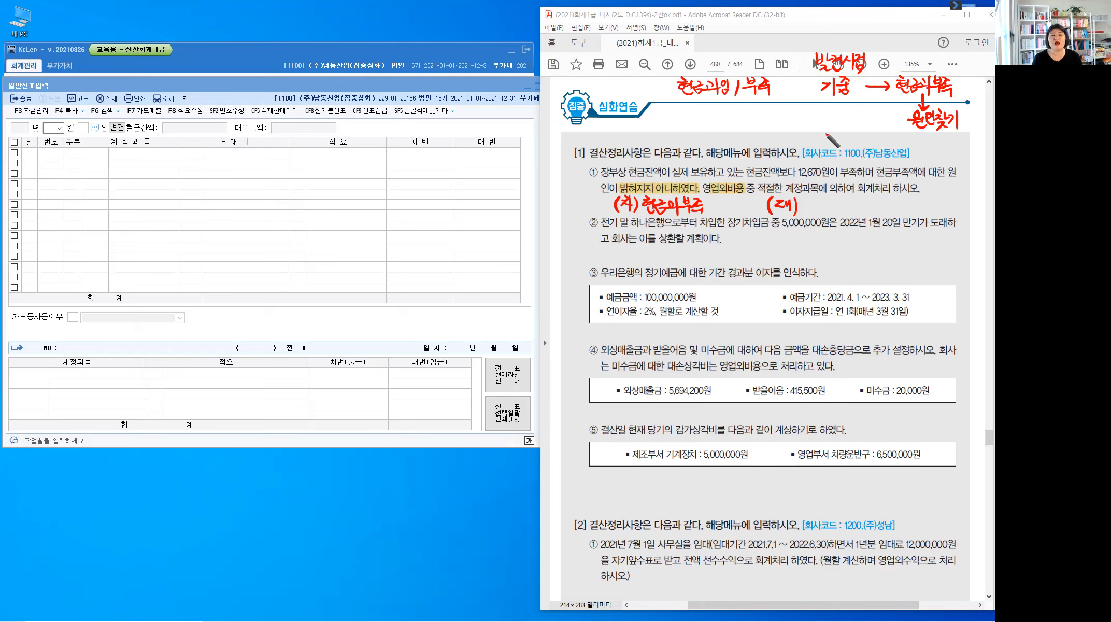
Handwrite "기말" above question ① and below "기중" with an arrow, and add "(임시)" after "현금과부족".
{"action": "mouse_move", "coordinate": [824, 129]}
{"action": "left_mouse_down"}
{"action": "mouse_move", "coordinate": [838, 142]}
{"action": "mouse_move", "coordinate": [844, 134]}
{"action": "left_mouse_up"}
{"action": "left_click_drag", "start_coordinate": [609, 134], "coordinate": [610, 143]}
{"action": "mouse_move", "coordinate": [619, 130]}
{"action": "left_mouse_down"}
{"action": "mouse_move", "coordinate": [619, 143]}
{"action": "mouse_move", "coordinate": [626, 137]}
{"action": "left_mouse_up"}
{"action": "left_click_drag", "start_coordinate": [631, 129], "coordinate": [631, 139]}
{"action": "left_click_drag", "start_coordinate": [624, 140], "coordinate": [632, 146]}
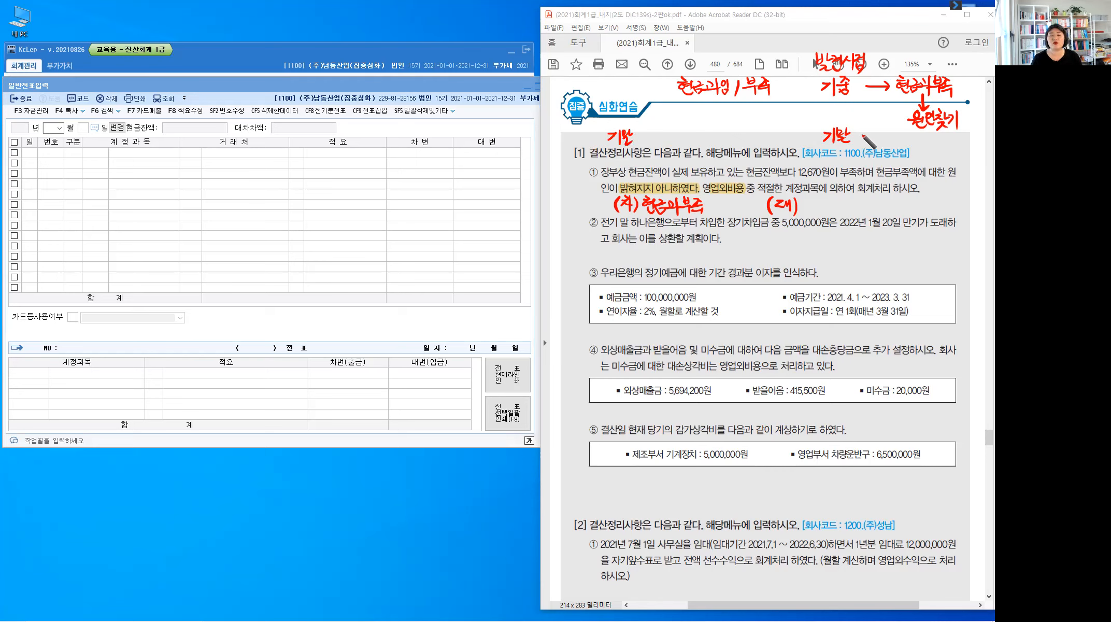
{"action": "left_click_drag", "start_coordinate": [855, 136], "coordinate": [886, 136]}
{"action": "left_click_drag", "start_coordinate": [879, 131], "coordinate": [880, 140]}
{"action": "mouse_move", "coordinate": [960, 79]}
{"action": "left_mouse_down"}
{"action": "mouse_move", "coordinate": [960, 93]}
{"action": "mouse_move", "coordinate": [967, 81]}
{"action": "mouse_move", "coordinate": [972, 94]}
{"action": "left_mouse_up"}
{"action": "left_click_drag", "start_coordinate": [977, 81], "coordinate": [973, 89]}
{"action": "left_click_drag", "start_coordinate": [977, 84], "coordinate": [979, 89]}
{"action": "left_click_drag", "start_coordinate": [980, 78], "coordinate": [981, 93]}
{"action": "left_click_drag", "start_coordinate": [983, 79], "coordinate": [982, 96]}
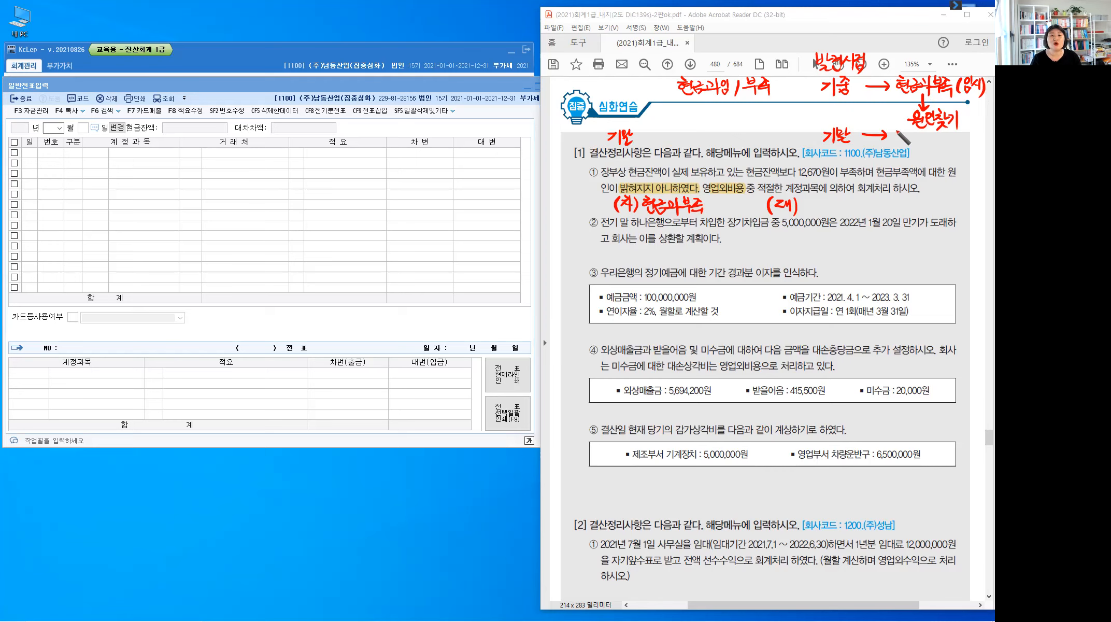
Handwrite "원인" after the 기말 arrow, branching into "O: 계정" and "X: 영업외손익".
{"action": "left_click_drag", "start_coordinate": [898, 129], "coordinate": [897, 130]}
{"action": "left_click_drag", "start_coordinate": [892, 140], "coordinate": [904, 138]}
{"action": "left_click_drag", "start_coordinate": [897, 139], "coordinate": [905, 147]}
{"action": "left_click_drag", "start_coordinate": [908, 137], "coordinate": [908, 136]}
{"action": "left_click_drag", "start_coordinate": [915, 132], "coordinate": [914, 143]}
{"action": "left_click_drag", "start_coordinate": [907, 143], "coordinate": [917, 146]}
{"action": "left_click_drag", "start_coordinate": [919, 139], "coordinate": [927, 139]}
{"action": "mouse_move", "coordinate": [937, 135]}
{"action": "left_mouse_down"}
{"action": "mouse_move", "coordinate": [935, 144]}
{"action": "mouse_move", "coordinate": [956, 142]}
{"action": "left_mouse_up"}
{"action": "left_click", "coordinate": [948, 137]}
{"action": "left_click", "coordinate": [952, 136]}
{"action": "left_click_drag", "start_coordinate": [958, 139], "coordinate": [960, 138]}
{"action": "left_click_drag", "start_coordinate": [960, 133], "coordinate": [960, 143]}
{"action": "left_click_drag", "start_coordinate": [963, 131], "coordinate": [969, 141]}
{"action": "left_click_drag", "start_coordinate": [970, 137], "coordinate": [974, 136]}
{"action": "left_click_drag", "start_coordinate": [974, 133], "coordinate": [974, 140]}
{"action": "mouse_move", "coordinate": [972, 141]}
{"action": "left_mouse_down"}
{"action": "mouse_move", "coordinate": [921, 156]}
{"action": "mouse_move", "coordinate": [937, 160]}
{"action": "left_mouse_up"}
{"action": "left_click_drag", "start_coordinate": [938, 150], "coordinate": [944, 160]}
{"action": "left_click_drag", "start_coordinate": [921, 157], "coordinate": [930, 159]}
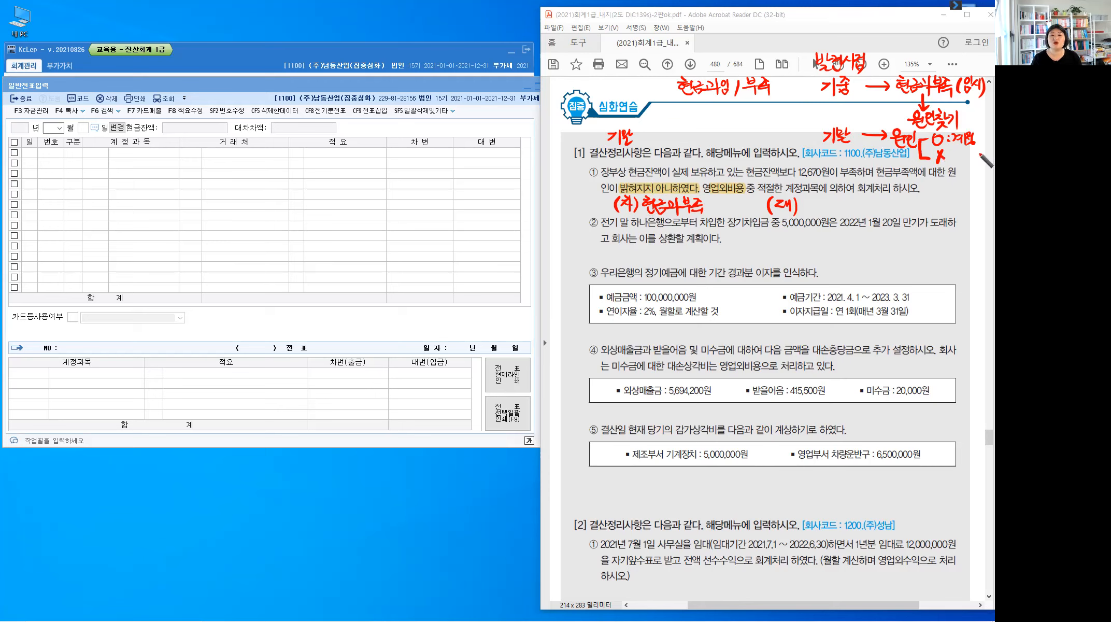
{"action": "left_click_drag", "start_coordinate": [959, 152], "coordinate": [960, 152]}
{"action": "mouse_move", "coordinate": [965, 150]}
{"action": "left_mouse_down"}
{"action": "mouse_move", "coordinate": [965, 162]}
{"action": "mouse_move", "coordinate": [975, 152]}
{"action": "left_mouse_up"}
{"action": "left_click_drag", "start_coordinate": [975, 148], "coordinate": [975, 164]}
{"action": "left_click_drag", "start_coordinate": [975, 157], "coordinate": [975, 165]}
{"action": "left_click_drag", "start_coordinate": [979, 149], "coordinate": [988, 183]}
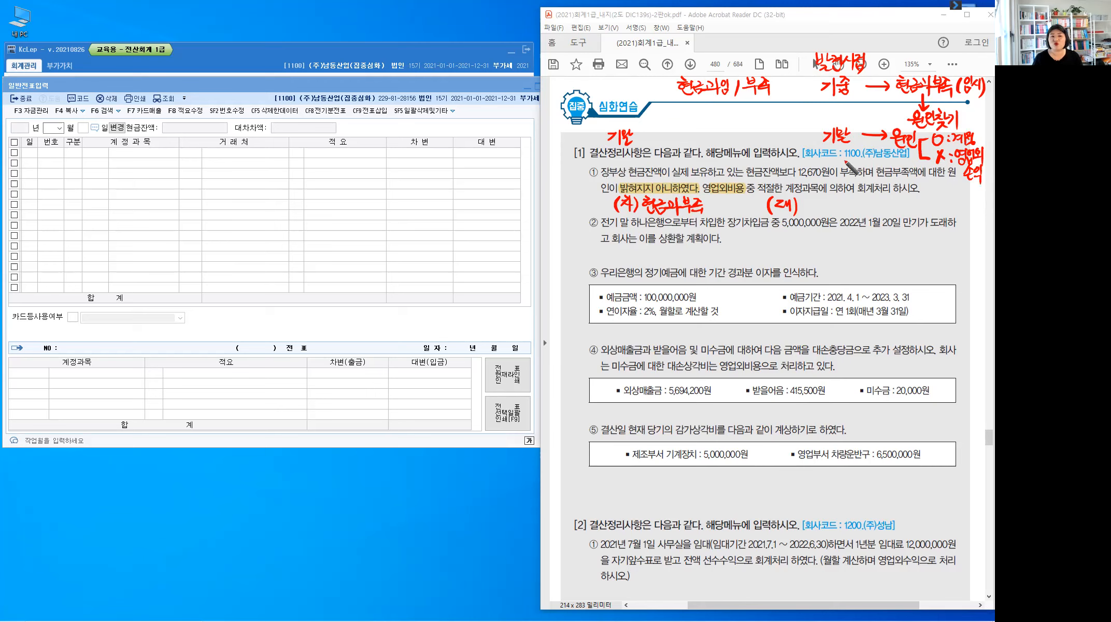
Add a check mark above "부족" in question ① and handwrite "현금" after "(대)".
{"action": "left_click_drag", "start_coordinate": [844, 161], "coordinate": [853, 158]}
{"action": "left_click_drag", "start_coordinate": [808, 199], "coordinate": [811, 199]}
{"action": "left_click_drag", "start_coordinate": [806, 203], "coordinate": [812, 202]}
{"action": "left_click_drag", "start_coordinate": [809, 204], "coordinate": [809, 204]}
{"action": "left_click_drag", "start_coordinate": [816, 198], "coordinate": [816, 208]}
{"action": "left_click_drag", "start_coordinate": [809, 208], "coordinate": [828, 202]}
{"action": "left_click_drag", "start_coordinate": [820, 205], "coordinate": [831, 204]}
{"action": "left_click_drag", "start_coordinate": [823, 207], "coordinate": [828, 211]}
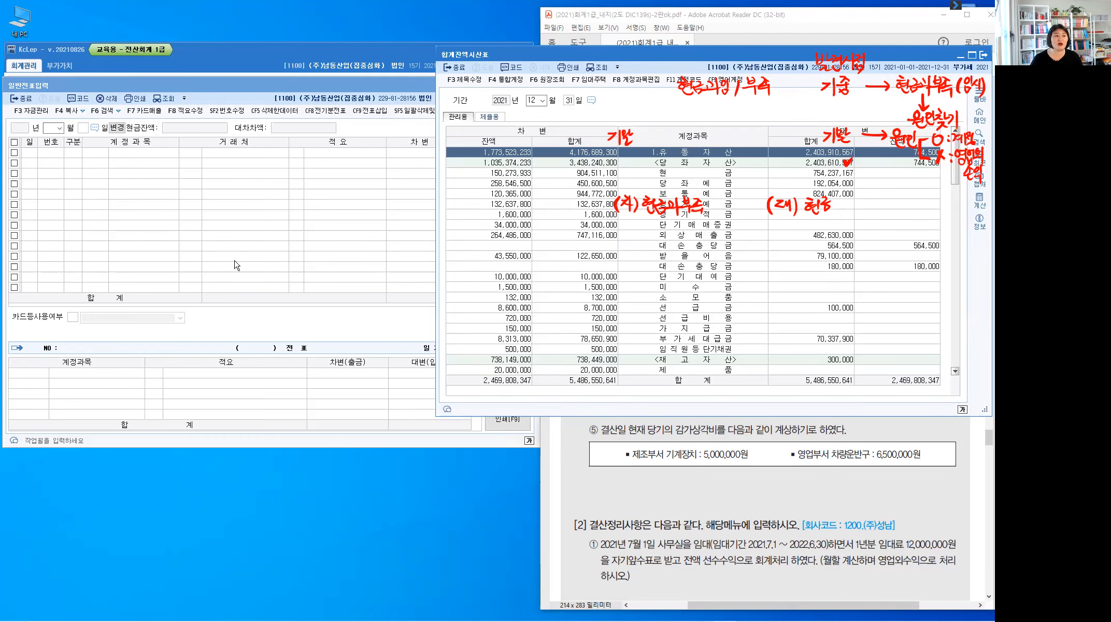
Move the trial balance window clear of the exercise text, review it, and minimize it.
{"action": "left_click_drag", "start_coordinate": [615, 52], "coordinate": [187, 37]}
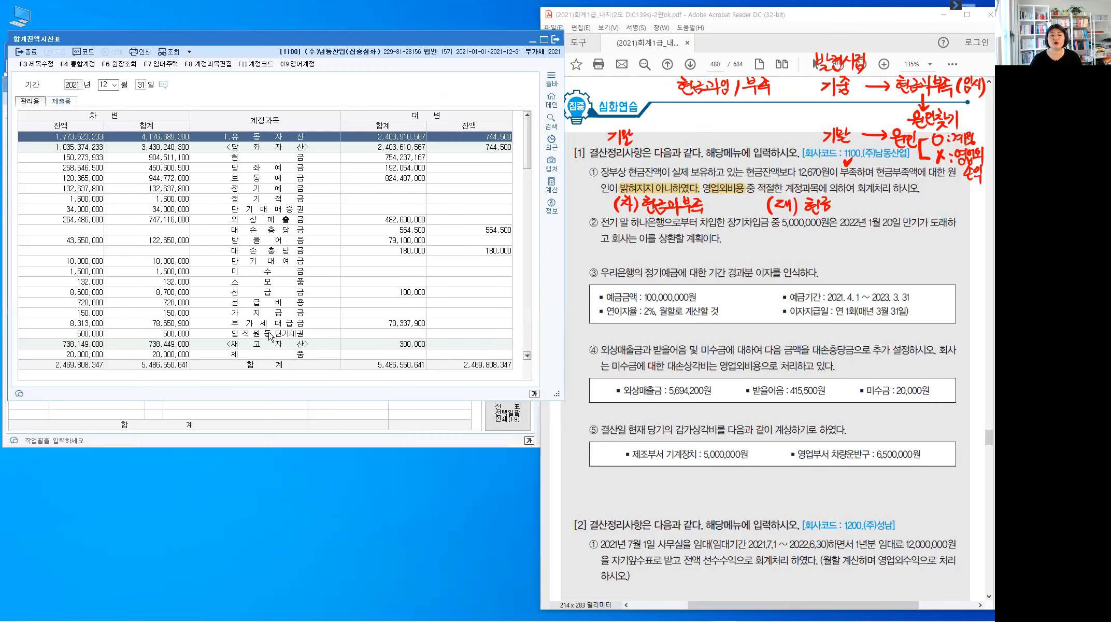
{"action": "key", "text": "ctrl"}
{"action": "left_click", "coordinate": [533, 45]}
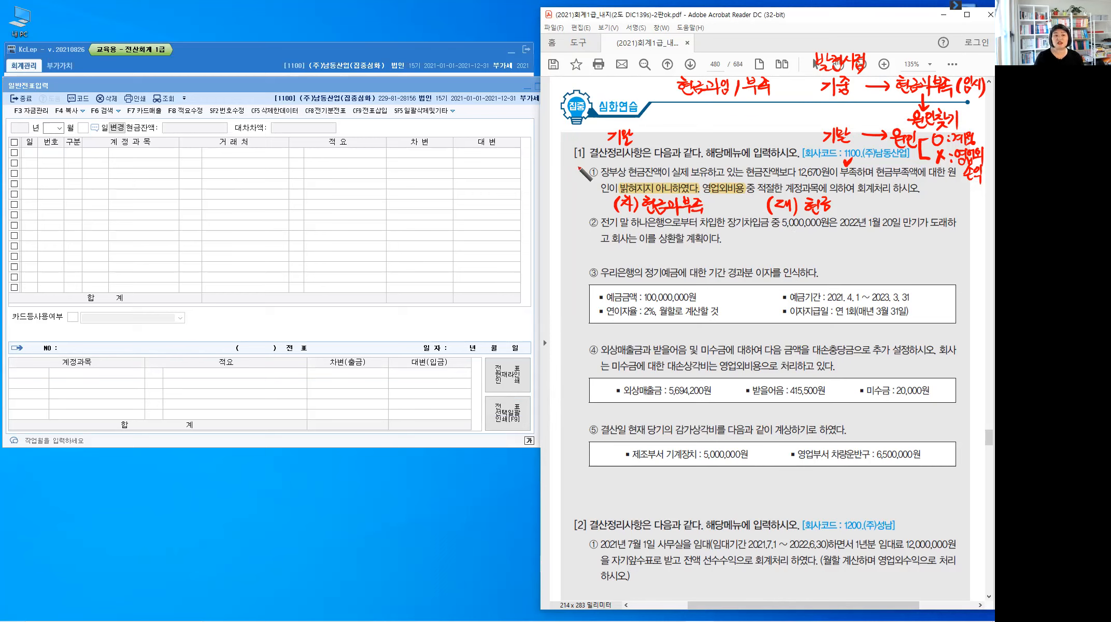
Handwrite "수동" in red beside question ①.
{"action": "left_click_drag", "start_coordinate": [575, 165], "coordinate": [569, 174]}
{"action": "left_click_drag", "start_coordinate": [574, 170], "coordinate": [579, 175]}
{"action": "left_click_drag", "start_coordinate": [567, 178], "coordinate": [581, 175]}
{"action": "left_click_drag", "start_coordinate": [575, 177], "coordinate": [589, 172]}
{"action": "left_click_drag", "start_coordinate": [585, 172], "coordinate": [584, 176]}
{"action": "left_click_drag", "start_coordinate": [579, 178], "coordinate": [592, 175]}
{"action": "left_click_drag", "start_coordinate": [585, 180], "coordinate": [585, 180]}
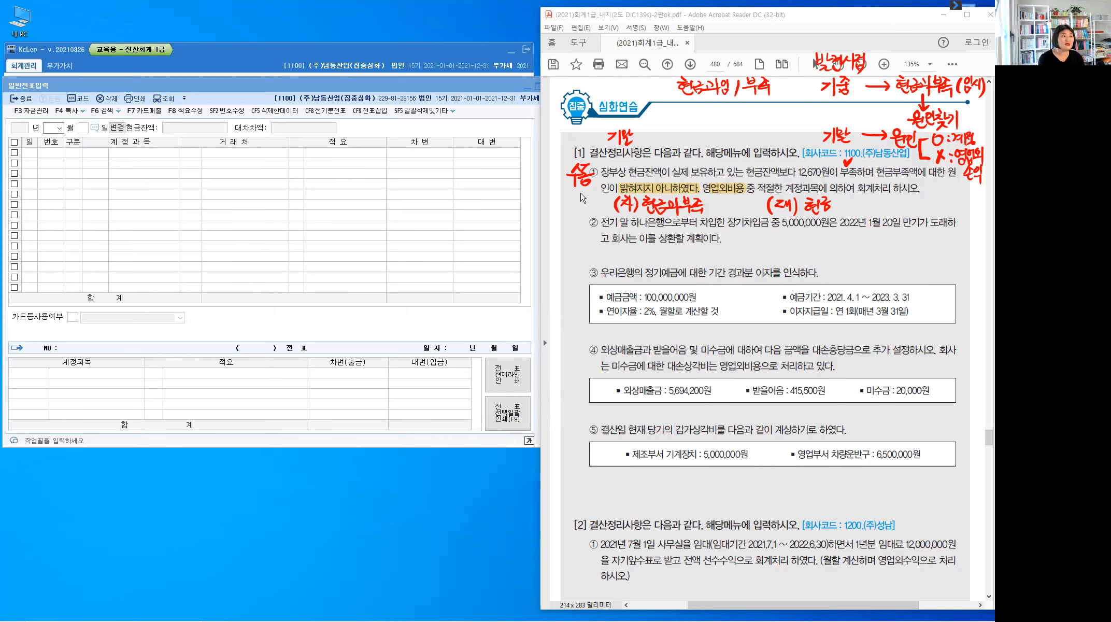
Set the general journal voucher date to December 31, 2021.
{"action": "left_click", "coordinate": [51, 128]}
{"action": "type", "text": "12"}
{"action": "key", "text": "Return"}
{"action": "type", "text": "31"}
{"action": "key", "text": "Return"}
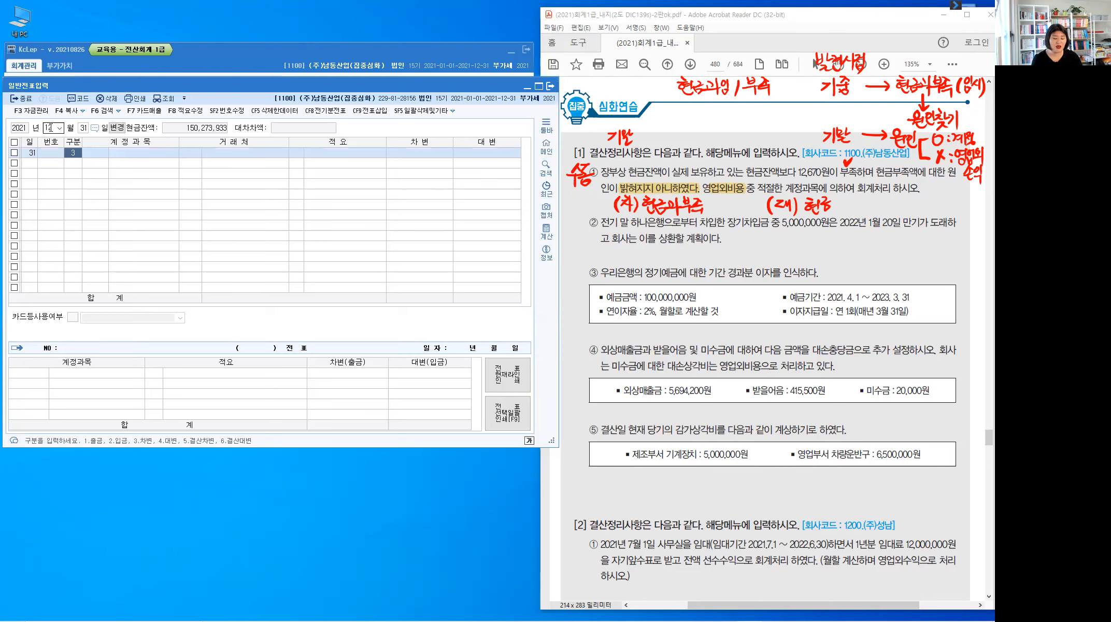
Enter a debit (차변) line with account 0141 현금과부족 and amount 12,670.
{"action": "key", "text": "Return"}
{"action": "type", "text": "101"}
{"action": "key", "text": "Return"}
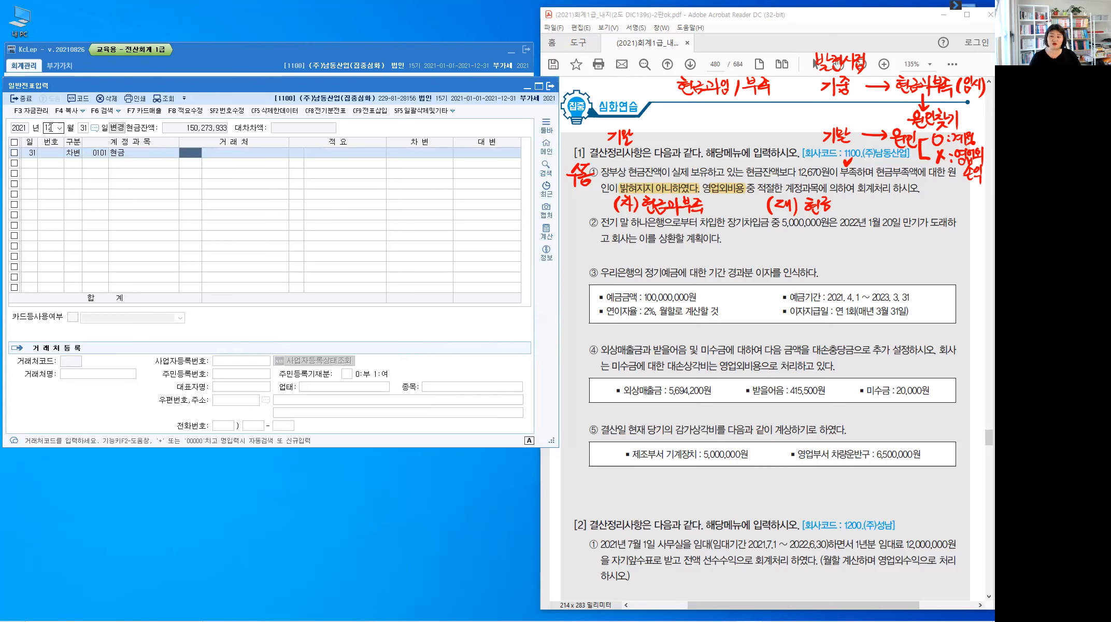
{"action": "key", "text": "Left"}
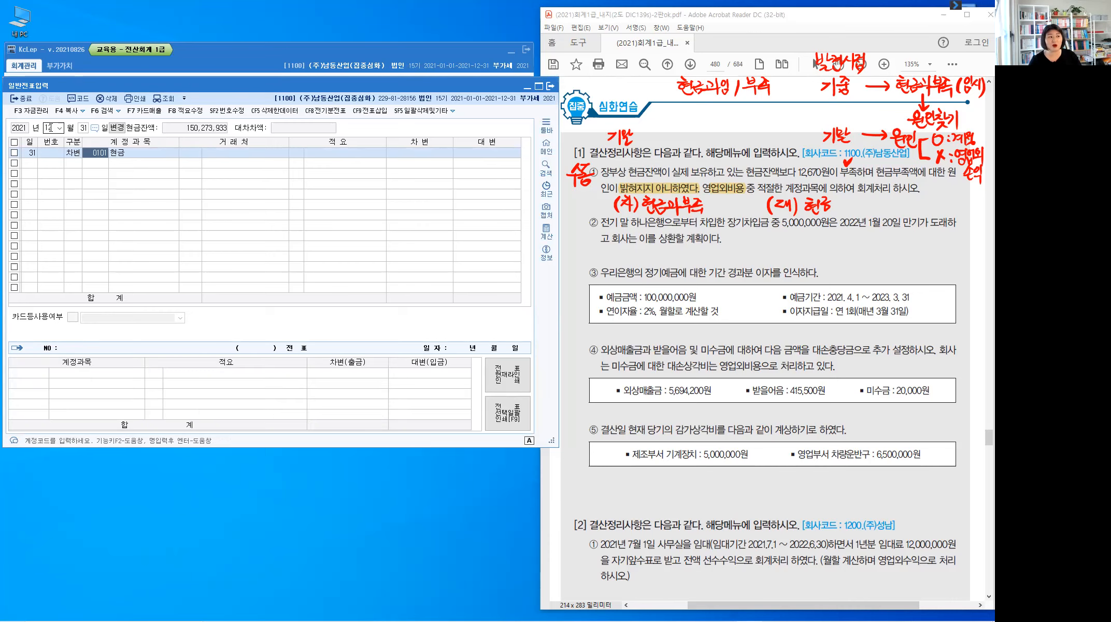
{"action": "type", "text": "ㅎ"}
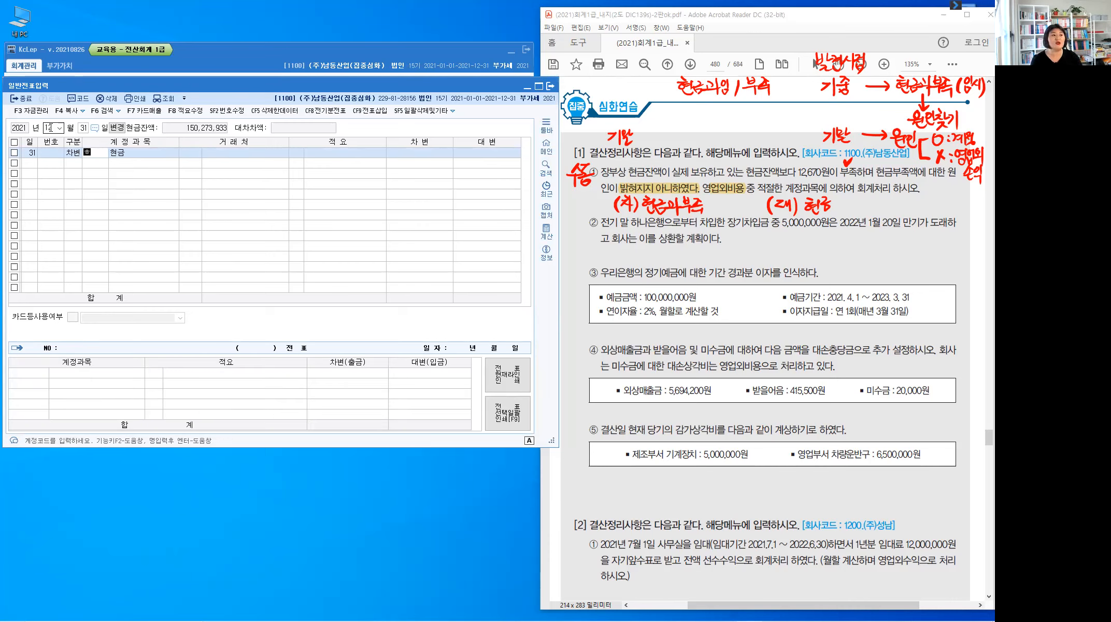
{"action": "type", "text": "ㅓㄴㄱㅡㅁㄱㅗㅏ"}
{"action": "key", "text": "Return"}
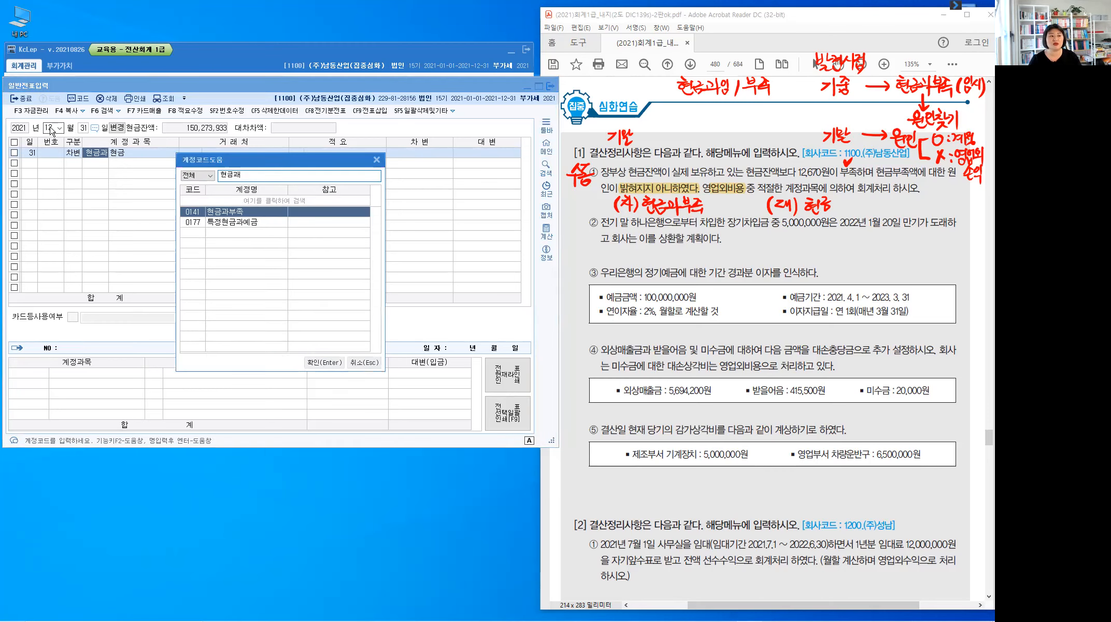
{"action": "key", "text": "Return"}
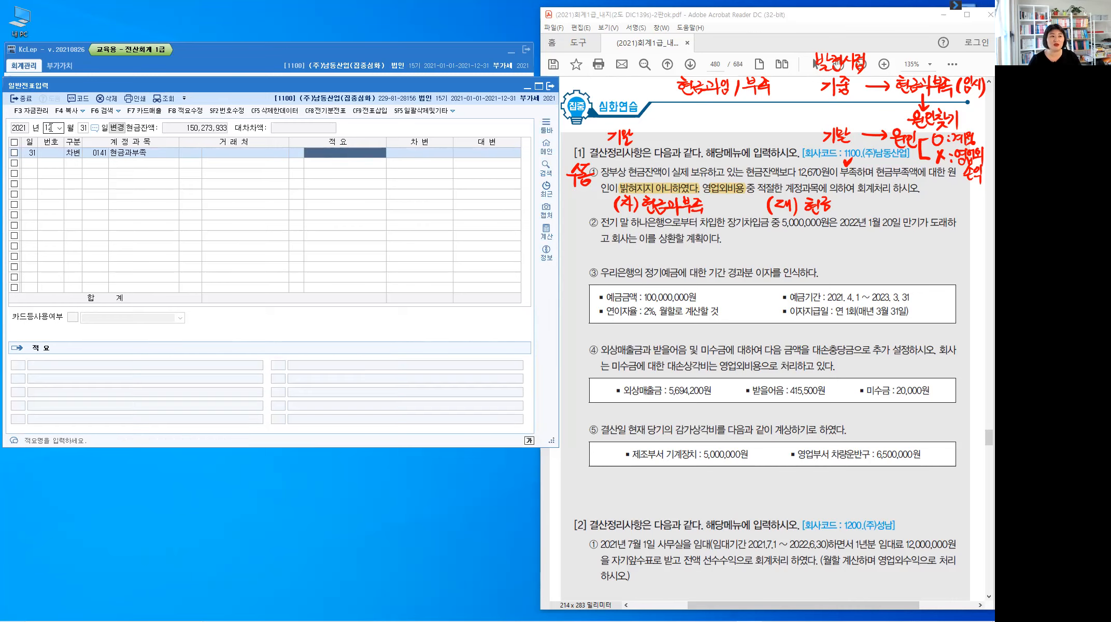
{"action": "key", "text": "Return"}
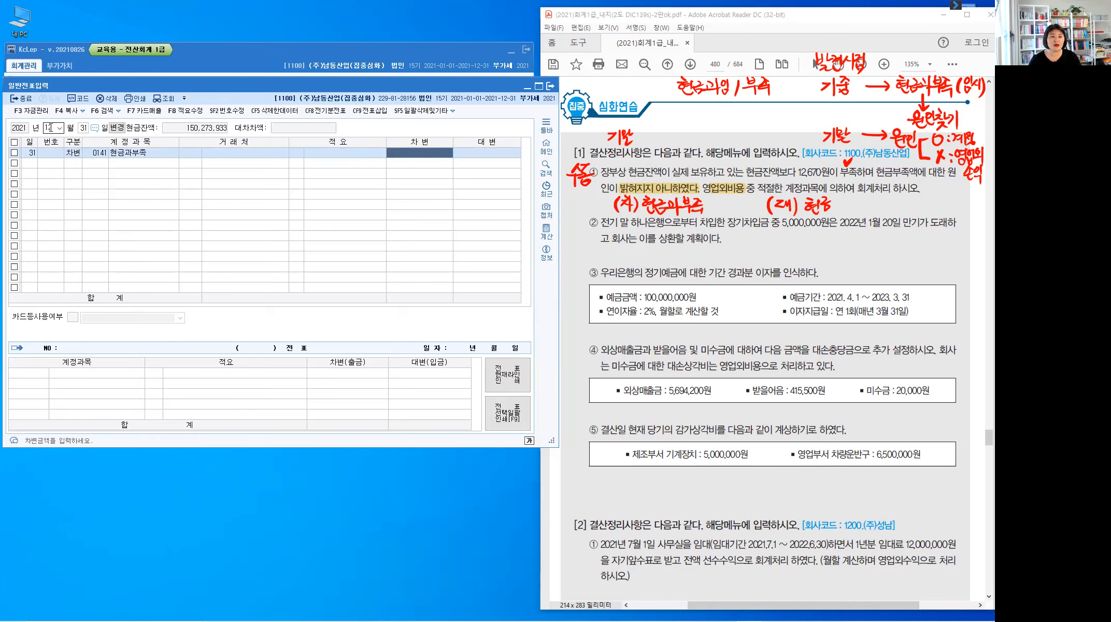
{"action": "type", "text": "1"}
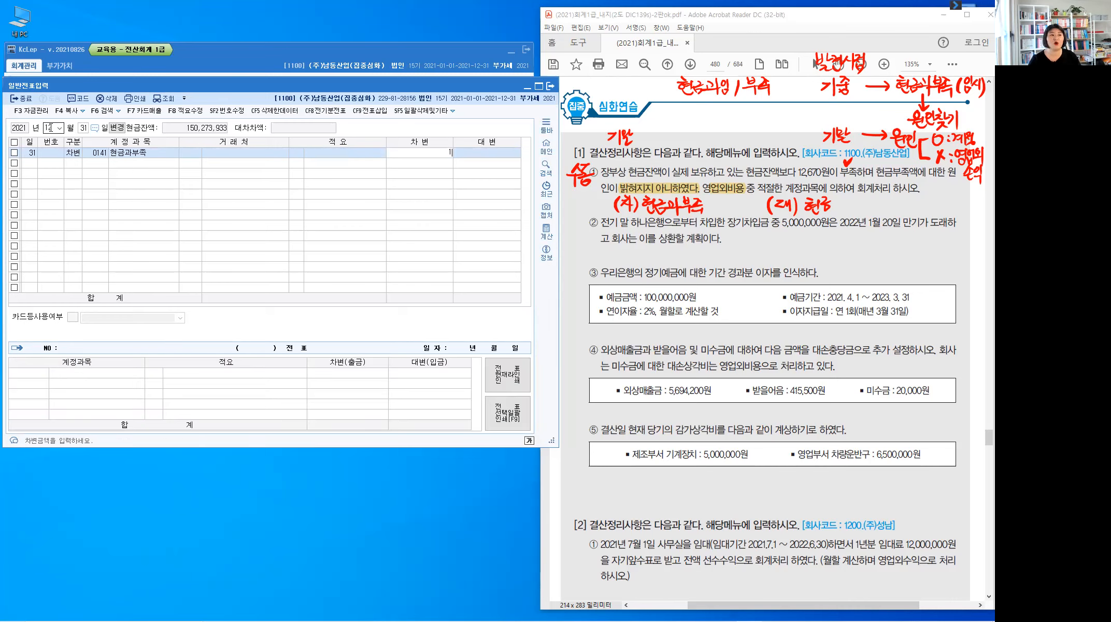
{"action": "type", "text": "2,670"}
{"action": "key", "text": "Return"}
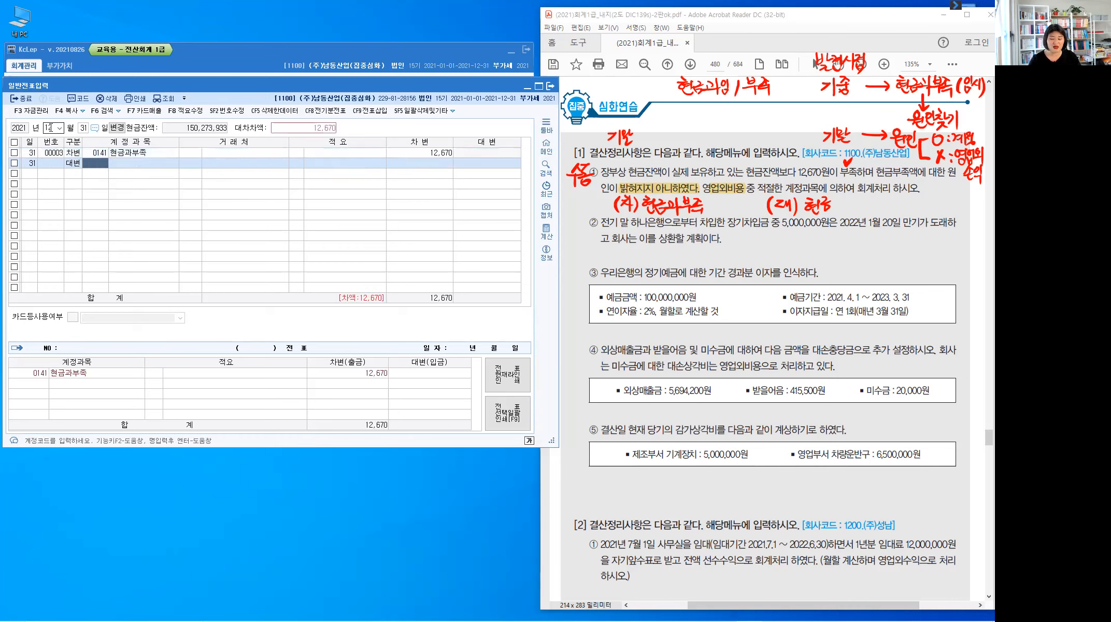
Enter the offsetting credit (대변) line with account 0101 현금 for 12,670, and clear the red handwritten notes.
{"action": "type", "text": "101"}
{"action": "key", "text": "Return"}
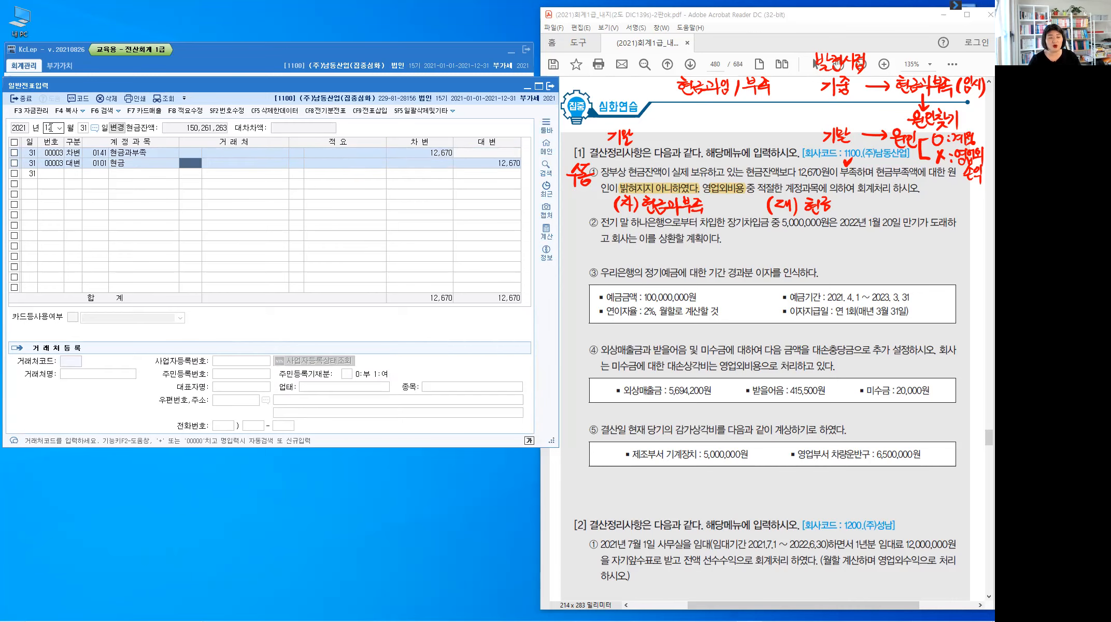
{"action": "key", "text": "Return"}
{"action": "key", "text": "Return"}
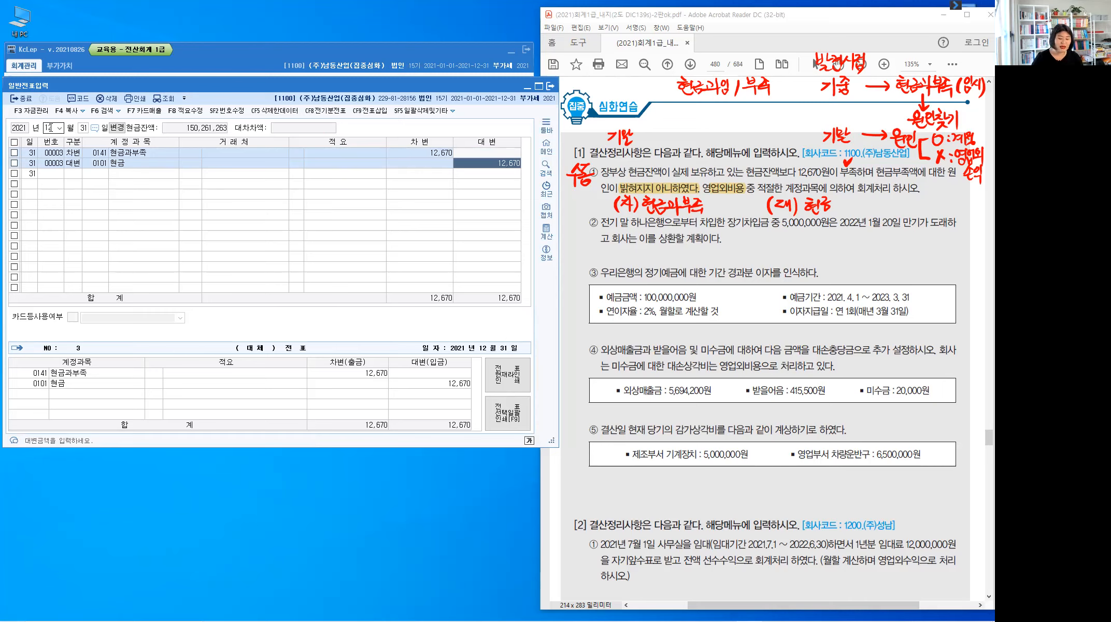
{"action": "key", "text": "Escape"}
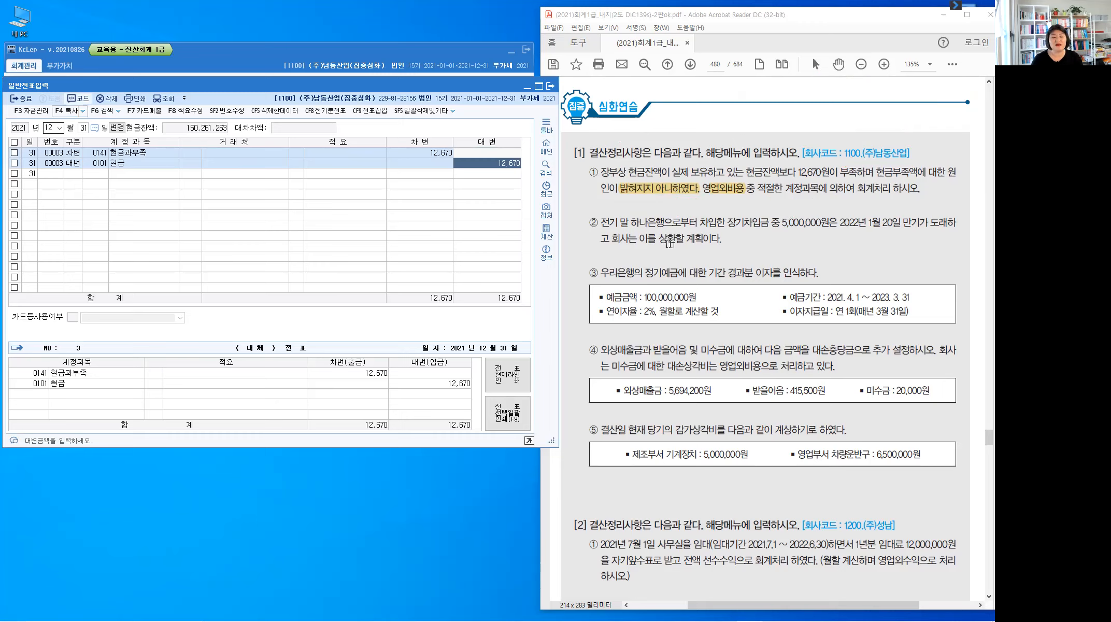
Highlight 하나은행, 장기차입금 and 상환할 계획이다 in question ② of the exercise PDF.
{"action": "left_click_drag", "start_coordinate": [728, 226], "coordinate": [769, 226]}
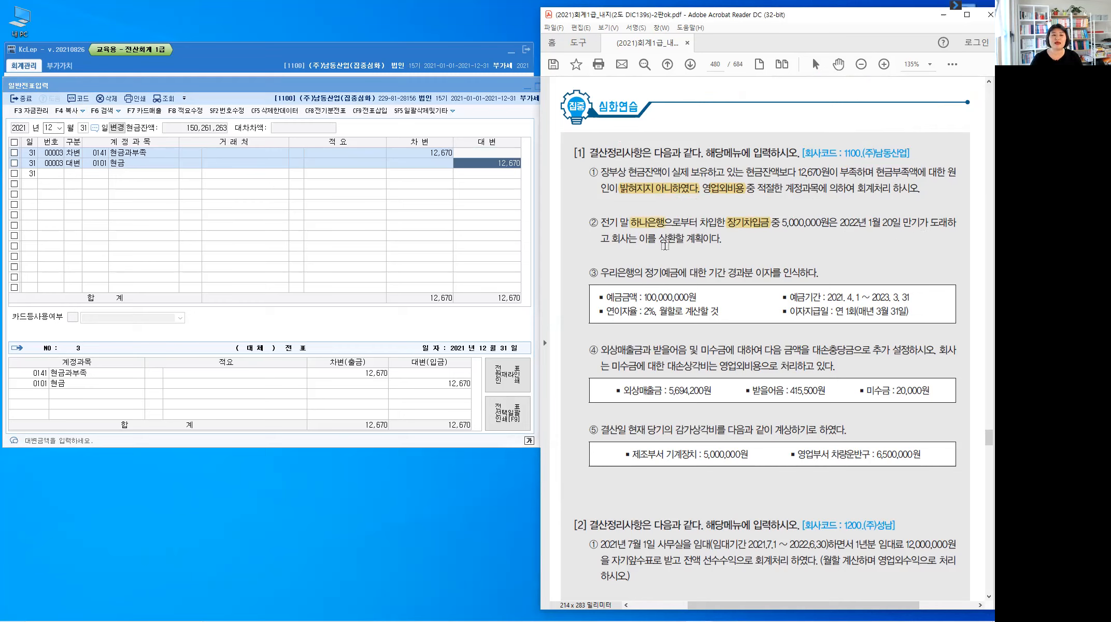
{"action": "left_click_drag", "start_coordinate": [659, 238], "coordinate": [722, 238]}
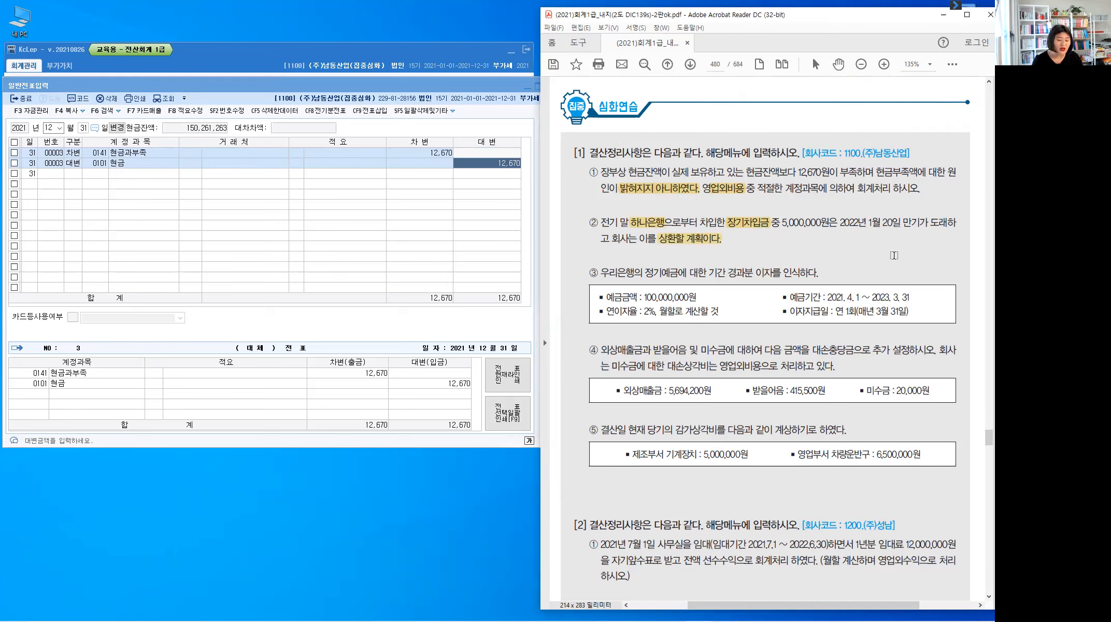
{"action": "left_click", "coordinate": [747, 81]}
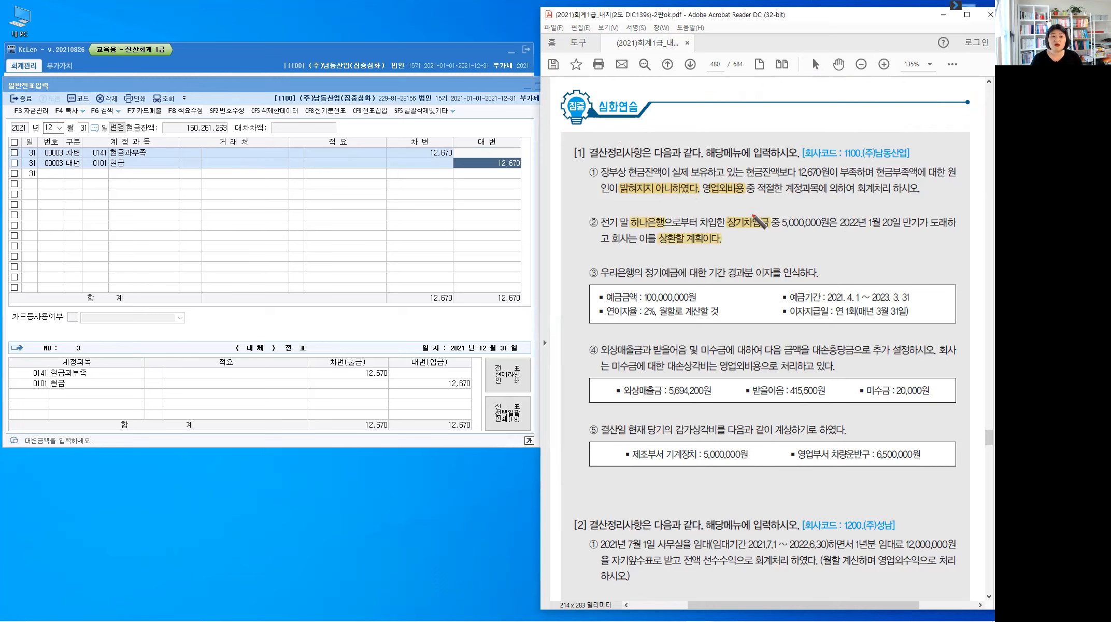
Handwrite an arrow from 장기차입금 to "유동성대체" in red, and the debit note "(차) 장.차" beneath question ②.
{"action": "left_click", "coordinate": [779, 197]}
{"action": "mouse_move", "coordinate": [755, 214]}
{"action": "left_mouse_down"}
{"action": "mouse_move", "coordinate": [772, 205]}
{"action": "mouse_move", "coordinate": [837, 212]}
{"action": "left_mouse_up"}
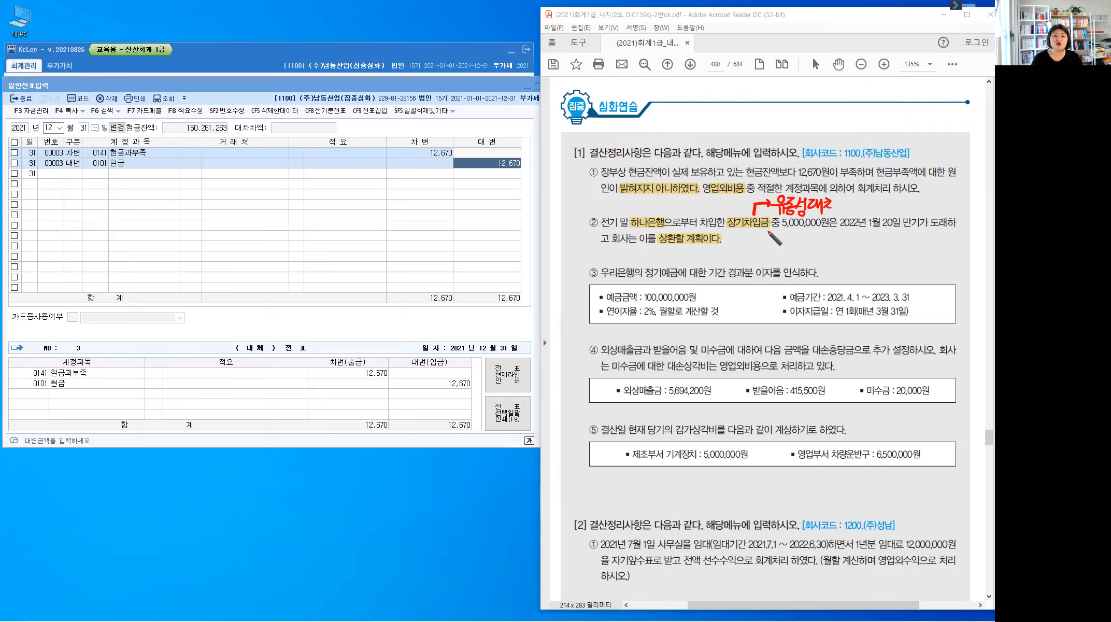
{"action": "mouse_move", "coordinate": [625, 249]}
{"action": "left_mouse_down"}
{"action": "mouse_move", "coordinate": [687, 266]}
{"action": "mouse_move", "coordinate": [693, 255]}
{"action": "left_mouse_up"}
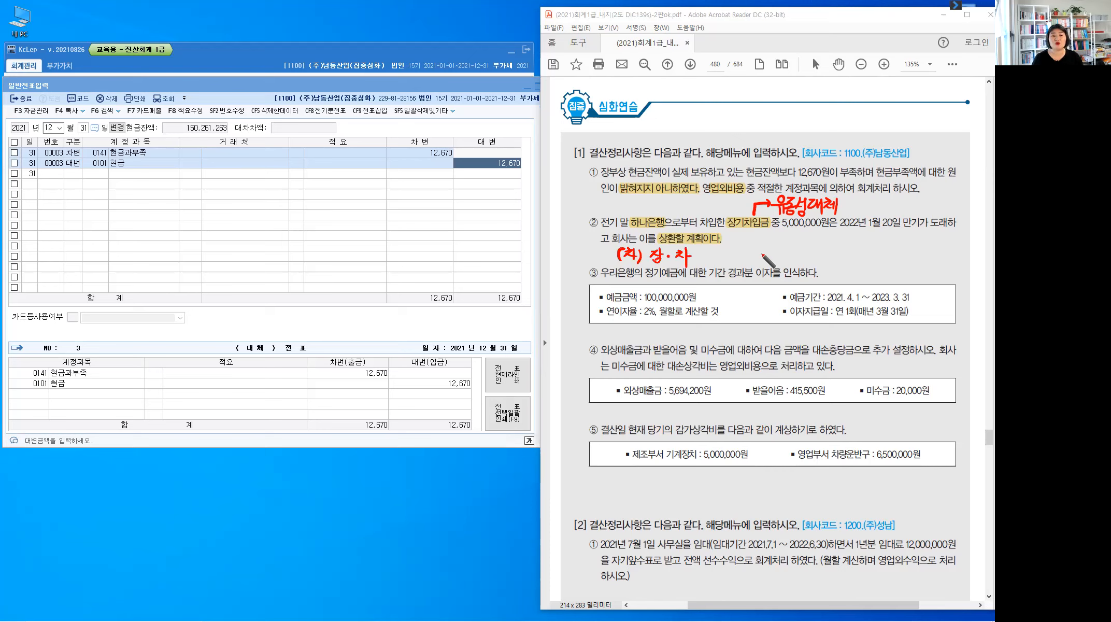
Handwrite the credit note "(대) 유.장기부채" in red beneath question ②, beside the debit note.
{"action": "mouse_move", "coordinate": [764, 248]}
{"action": "left_mouse_down"}
{"action": "mouse_move", "coordinate": [762, 261]}
{"action": "mouse_move", "coordinate": [777, 258]}
{"action": "left_mouse_up"}
{"action": "mouse_move", "coordinate": [781, 247]}
{"action": "left_mouse_down"}
{"action": "mouse_move", "coordinate": [783, 261]}
{"action": "mouse_move", "coordinate": [798, 240]}
{"action": "mouse_move", "coordinate": [806, 250]}
{"action": "left_mouse_up"}
{"action": "left_click_drag", "start_coordinate": [799, 251], "coordinate": [813, 251]}
{"action": "left_click_drag", "start_coordinate": [817, 242], "coordinate": [824, 243]}
{"action": "mouse_move", "coordinate": [821, 243]}
{"action": "left_mouse_down"}
{"action": "mouse_move", "coordinate": [817, 252]}
{"action": "mouse_move", "coordinate": [828, 250]}
{"action": "left_mouse_up"}
{"action": "left_click_drag", "start_coordinate": [823, 250], "coordinate": [831, 252]}
{"action": "mouse_move", "coordinate": [840, 238]}
{"action": "left_mouse_down"}
{"action": "mouse_move", "coordinate": [840, 253]}
{"action": "mouse_move", "coordinate": [846, 247]}
{"action": "left_mouse_up"}
{"action": "left_click_drag", "start_coordinate": [851, 239], "coordinate": [851, 247]}
{"action": "left_click_drag", "start_coordinate": [845, 243], "coordinate": [852, 243]}
{"action": "left_click_drag", "start_coordinate": [843, 249], "coordinate": [854, 248]}
{"action": "left_click_drag", "start_coordinate": [849, 249], "coordinate": [859, 242]}
{"action": "left_click_drag", "start_coordinate": [855, 246], "coordinate": [855, 253]}
{"action": "left_click_drag", "start_coordinate": [858, 248], "coordinate": [860, 252]}
{"action": "left_click_drag", "start_coordinate": [862, 241], "coordinate": [863, 254]}
{"action": "left_click_drag", "start_coordinate": [863, 248], "coordinate": [867, 247]}
{"action": "left_click_drag", "start_coordinate": [868, 240], "coordinate": [868, 258]}
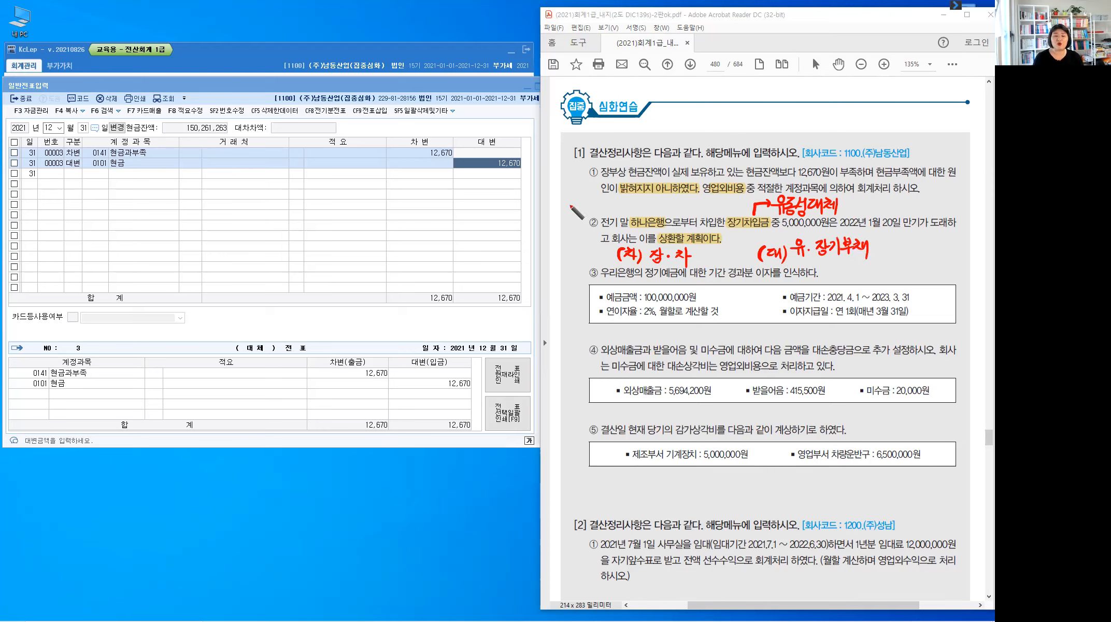
Handwrite "수동" in red beside question ②.
{"action": "left_click_drag", "start_coordinate": [568, 208], "coordinate": [560, 215]}
{"action": "left_click_drag", "start_coordinate": [567, 210], "coordinate": [574, 217]}
{"action": "mouse_move", "coordinate": [567, 219]}
{"action": "left_mouse_down"}
{"action": "mouse_move", "coordinate": [567, 231]}
{"action": "mouse_move", "coordinate": [580, 208]}
{"action": "left_mouse_up"}
{"action": "left_click_drag", "start_coordinate": [575, 210], "coordinate": [581, 212]}
{"action": "left_click_drag", "start_coordinate": [578, 213], "coordinate": [574, 222]}
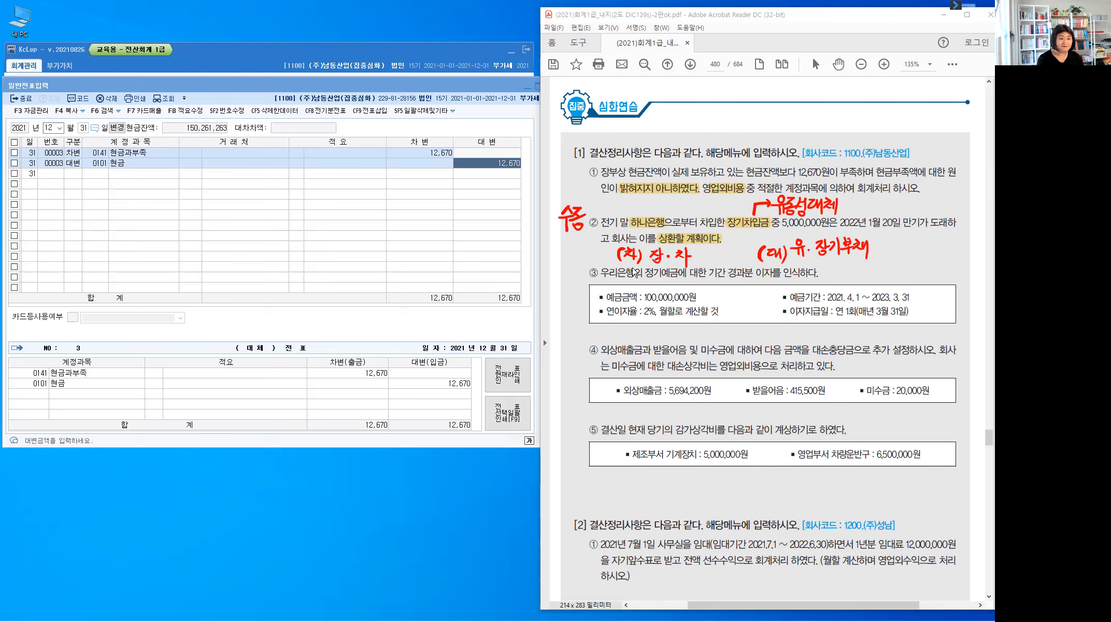
Handwrite "잡손실" in red with a line leading up from 영업외비용 in question ①.
{"action": "left_click", "coordinate": [99, 155]}
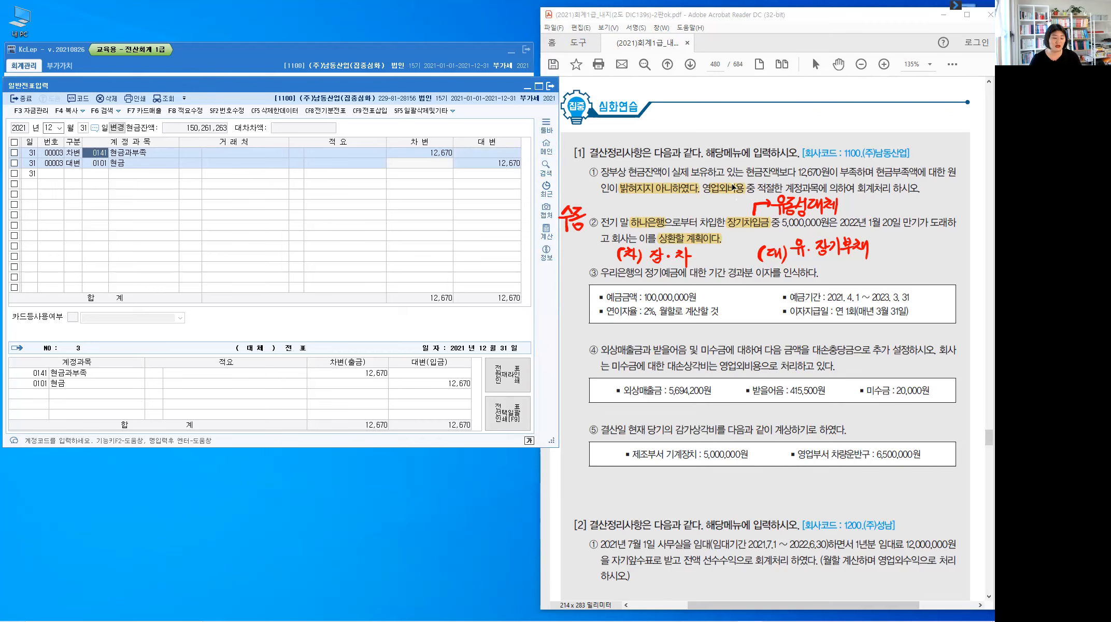
{"action": "key", "text": "alt+1"}
{"action": "mouse_move", "coordinate": [735, 181]}
{"action": "left_mouse_down"}
{"action": "mouse_move", "coordinate": [760, 122]}
{"action": "mouse_move", "coordinate": [778, 113]}
{"action": "mouse_move", "coordinate": [821, 132]}
{"action": "left_mouse_up"}
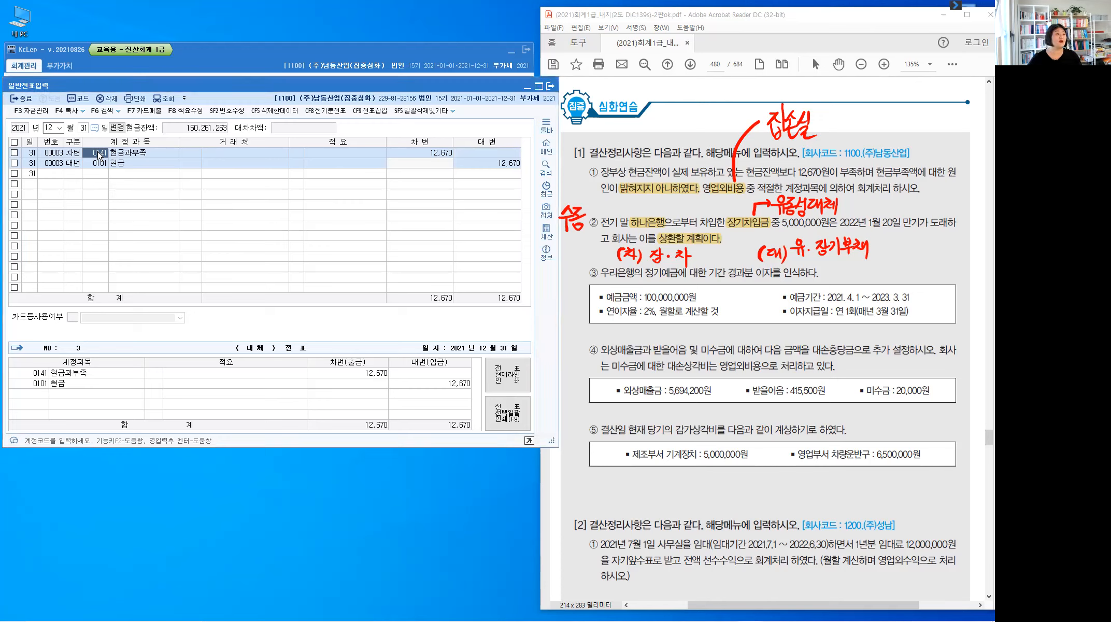
Change the account of the 12,670 debit line from 현금과부족 to 0980 잡손실, keeping the 현금 credit line as it is.
{"action": "type", "text": "자"}
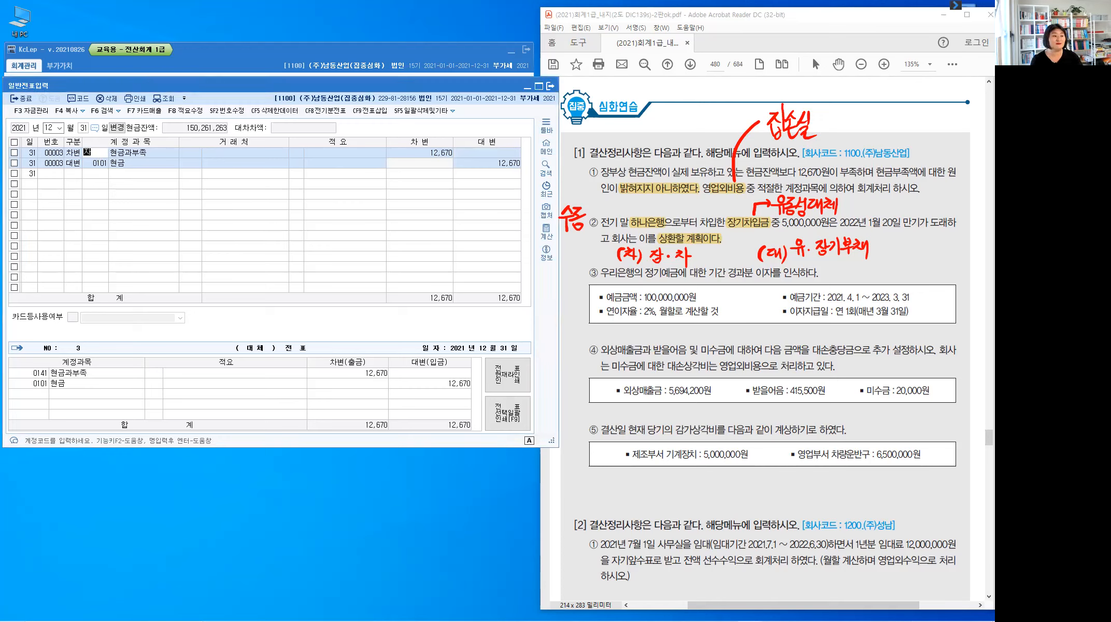
{"action": "type", "text": "ㅂ손실"}
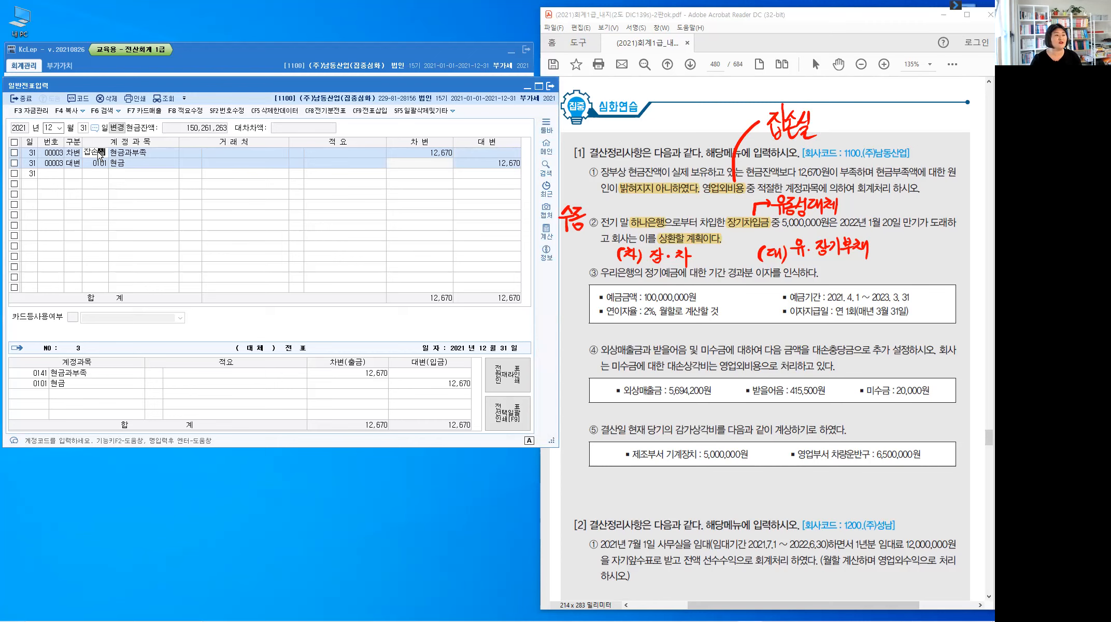
{"action": "key", "text": "Return"}
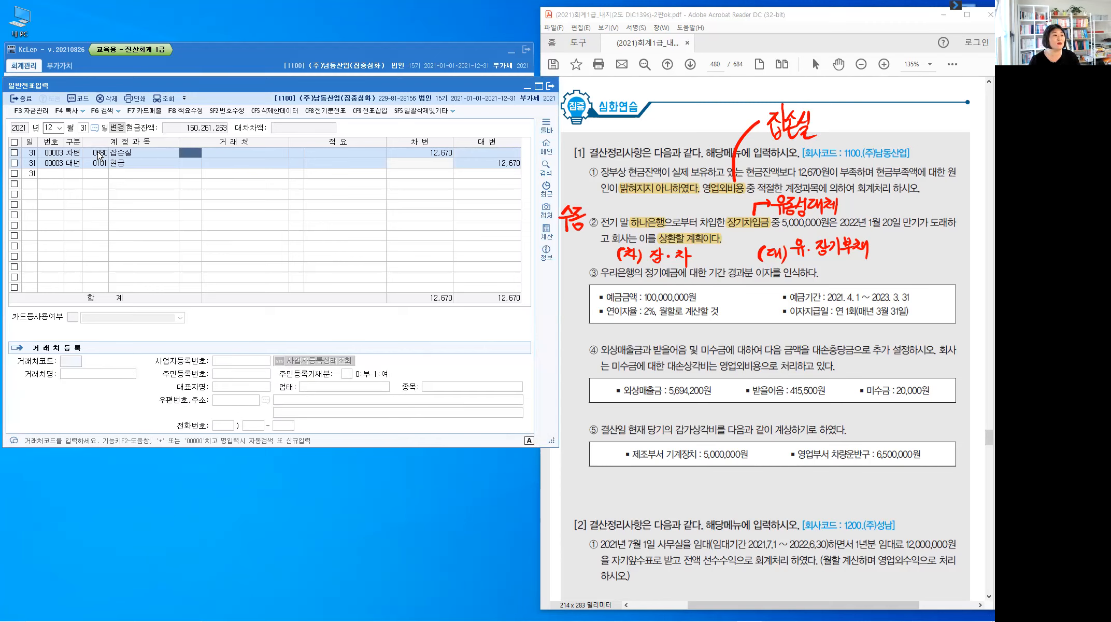
{"action": "key", "text": "Return"}
{"action": "key", "text": "Return"}
{"action": "key", "text": "Return"}
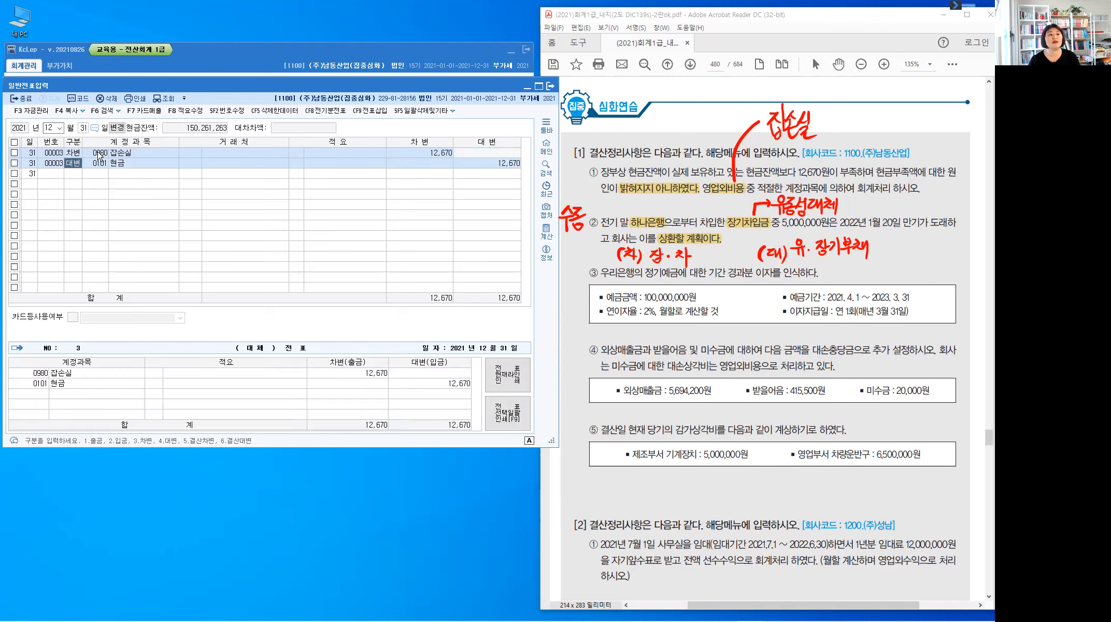
{"action": "key", "text": "Return"}
{"action": "key", "text": "Return"}
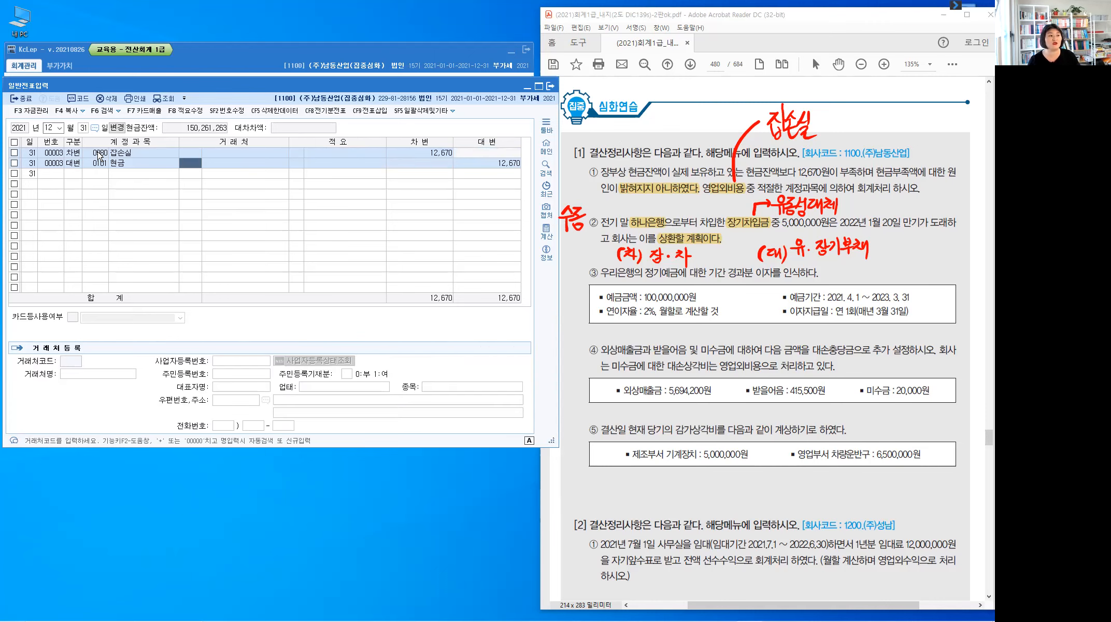
{"action": "key", "text": "Return"}
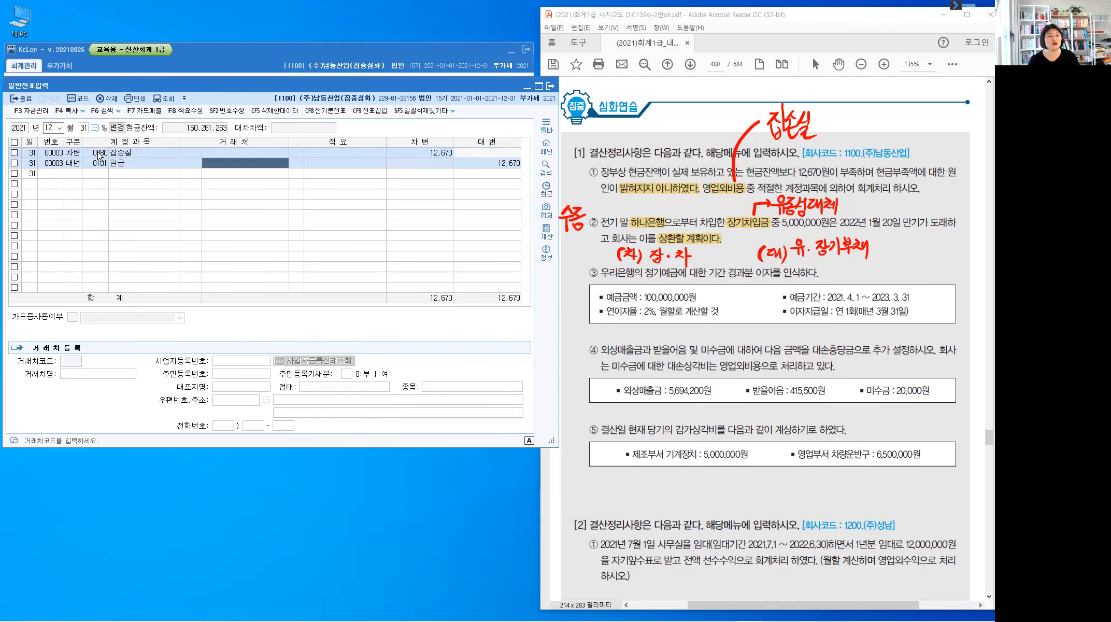
{"action": "key", "text": "Return"}
{"action": "key", "text": "Return"}
{"action": "key", "text": "Return"}
{"action": "key", "text": "Up"}
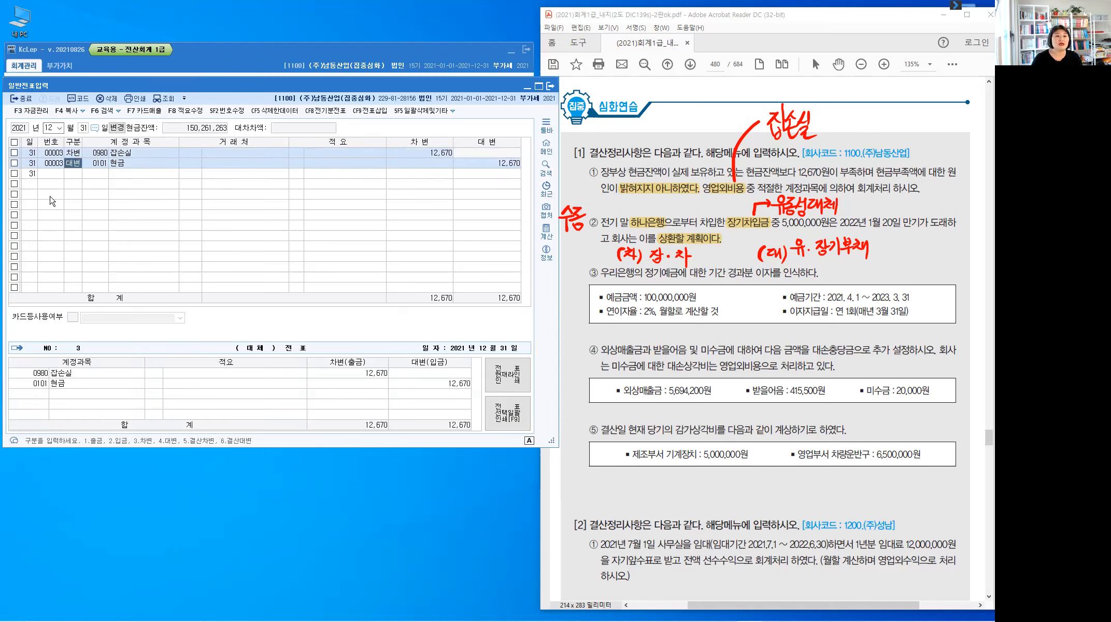
Start a new debit (차변) line dated the 31st with account 0293 장기차입금.
{"action": "left_click", "coordinate": [73, 173]}
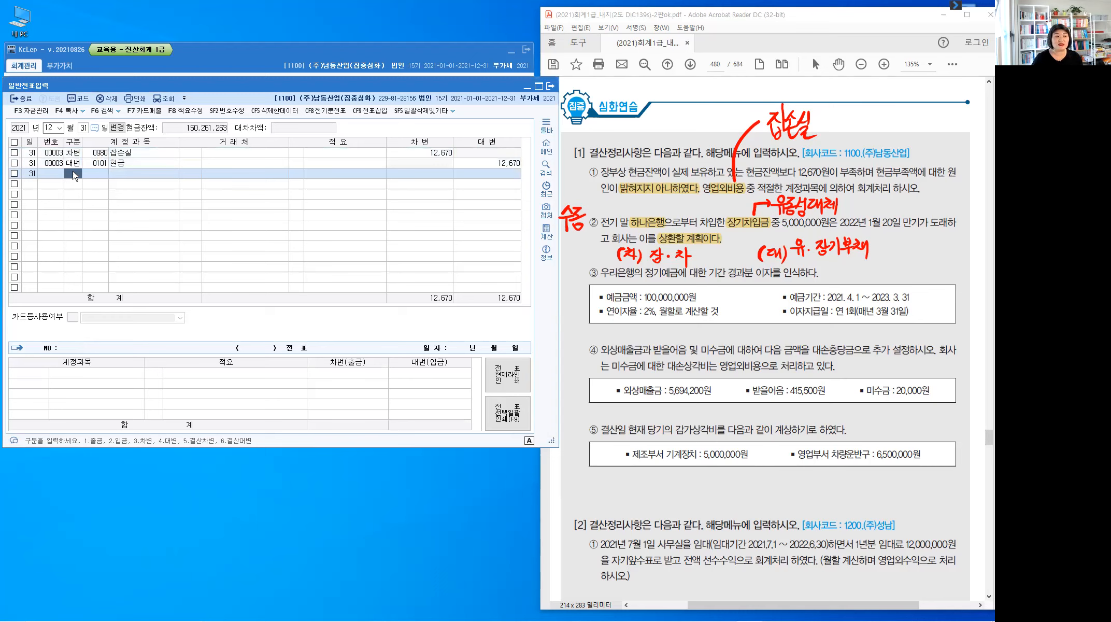
{"action": "type", "text": "3"}
{"action": "key", "text": "Return"}
{"action": "type", "text": "ㅅ"}
{"action": "type", "text": "장기차"}
{"action": "key", "text": "Return"}
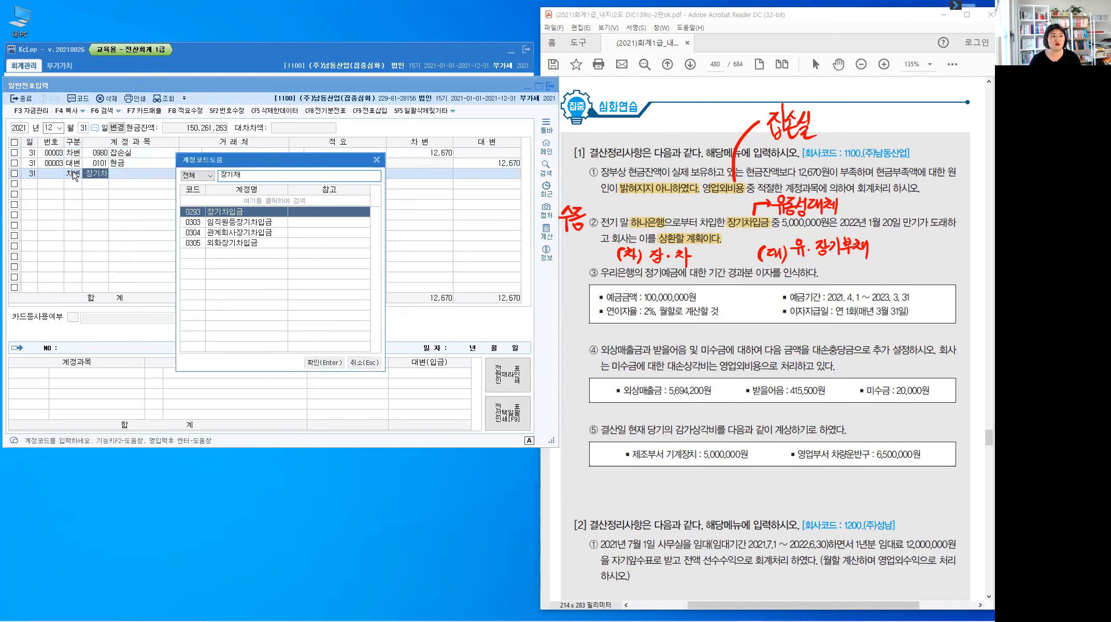
{"action": "key", "text": "Escape"}
{"action": "key", "text": "Return"}
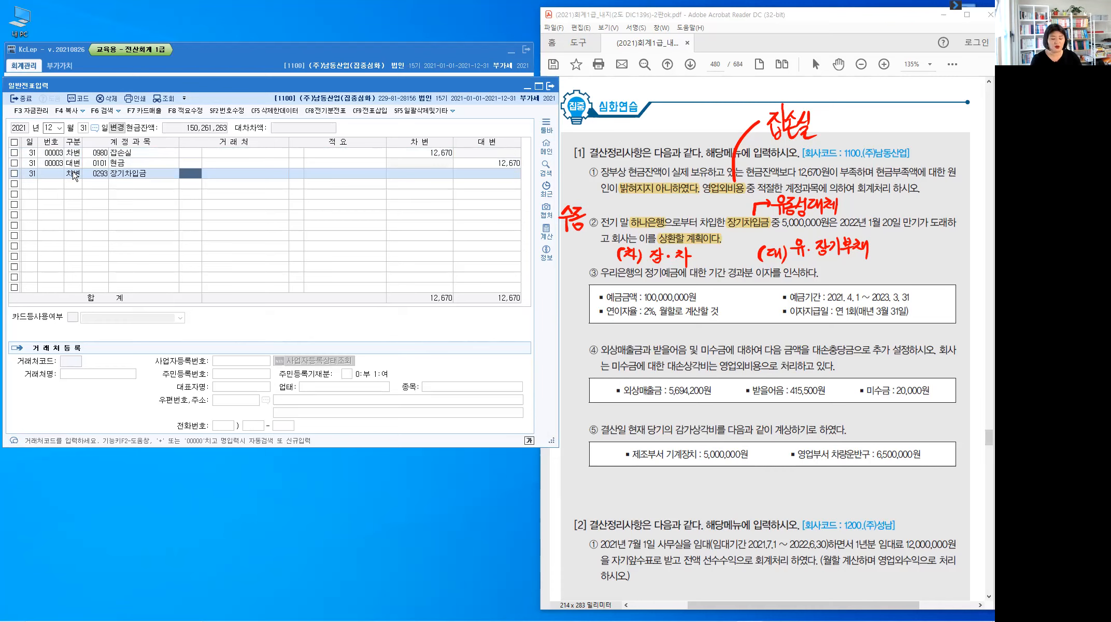
Set the 장기차입금 line's counterparty to 98001 하나은행 and its debit amount to 5,000,000.
{"action": "key", "text": "Hangul"}
{"action": "type", "text": "하나"}
{"action": "key", "text": "Return"}
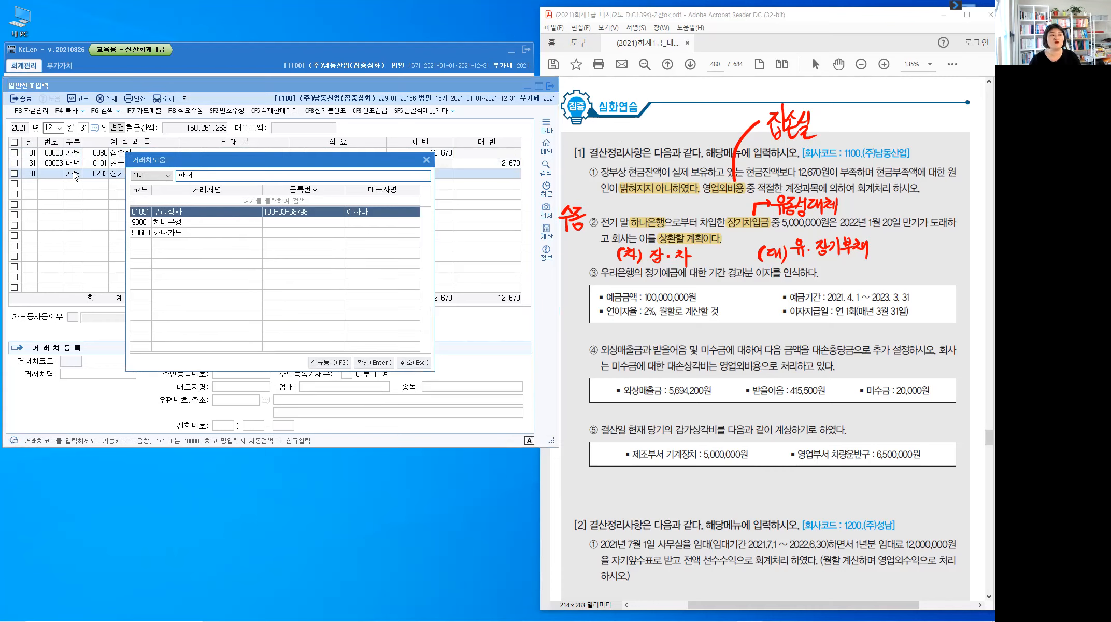
{"action": "key", "text": "Down"}
{"action": "key", "text": "Return"}
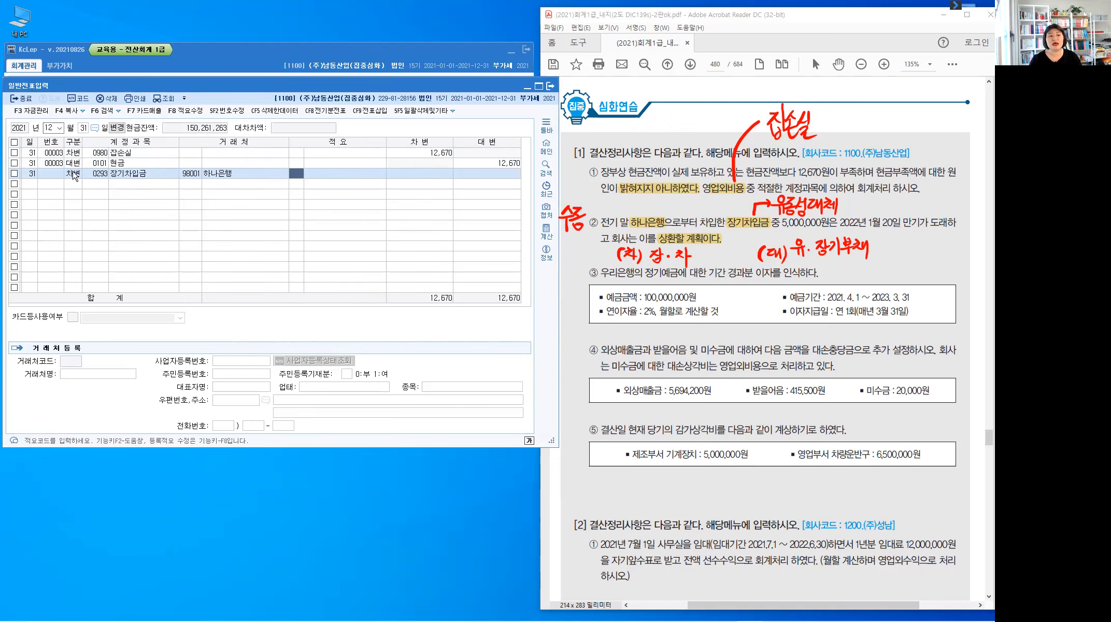
{"action": "key", "text": "Return"}
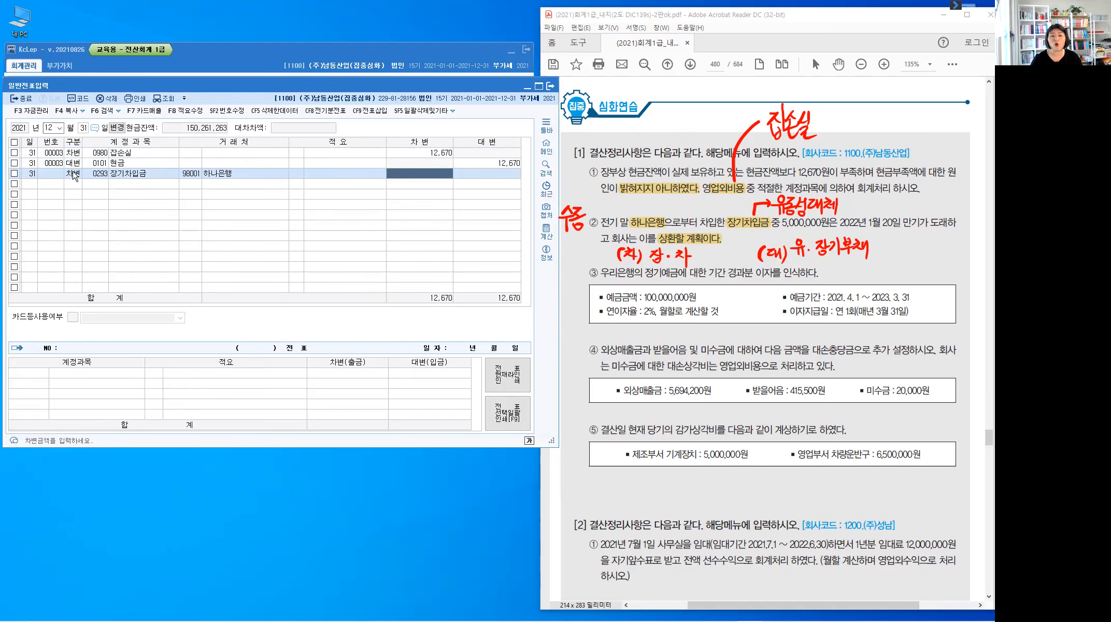
{"action": "type", "text": "5000000"}
{"action": "key", "text": "Return"}
Add the offsetting credit (대변) line with account 0264 유동성장기부채 for 5,000,000.
{"action": "type", "text": "4"}
{"action": "key", "text": "Return"}
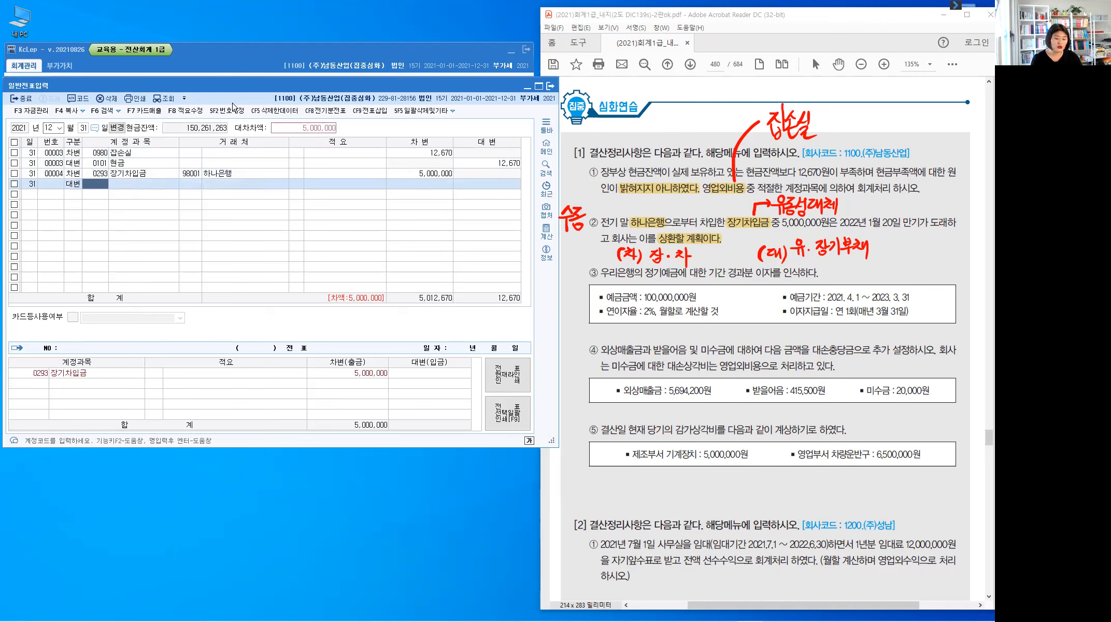
{"action": "type", "text": "윧"}
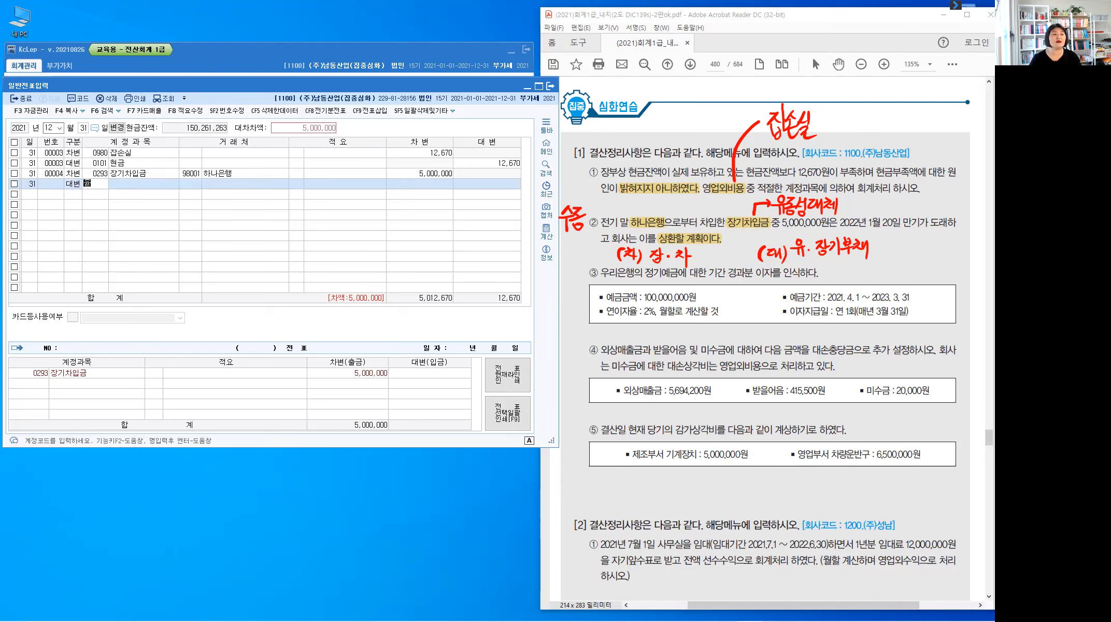
{"action": "type", "text": "ㅗㅇ"}
{"action": "key", "text": "Return"}
{"action": "key", "text": "Return"}
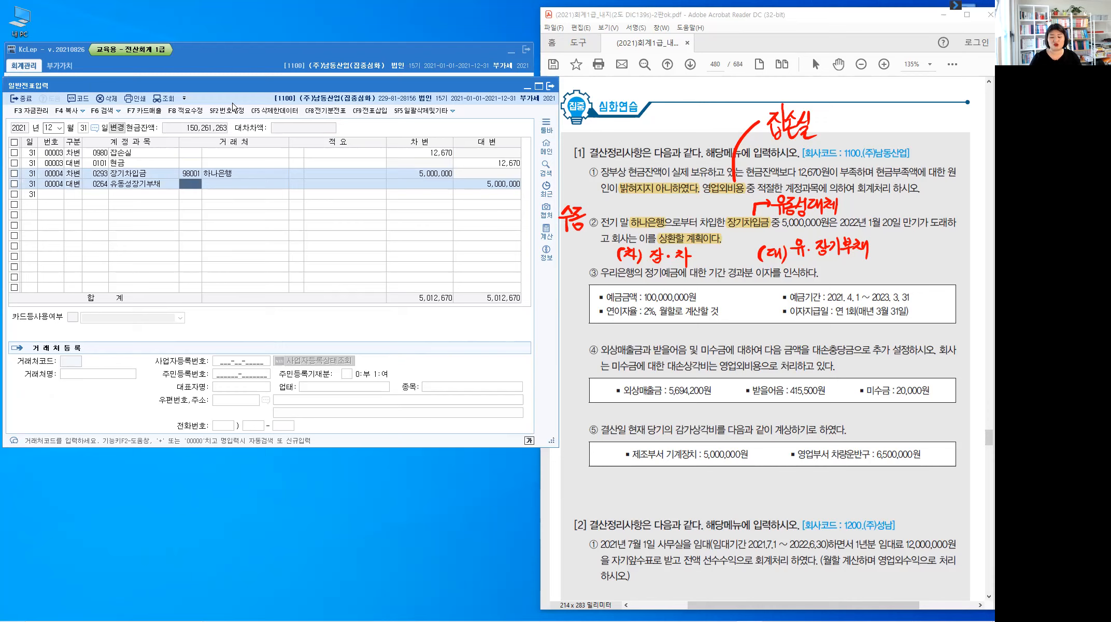
Set the 유동성장기부채 line's counterparty to 98001 하나은행, and clear the red handwritten notes.
{"action": "key", "text": "plus"}
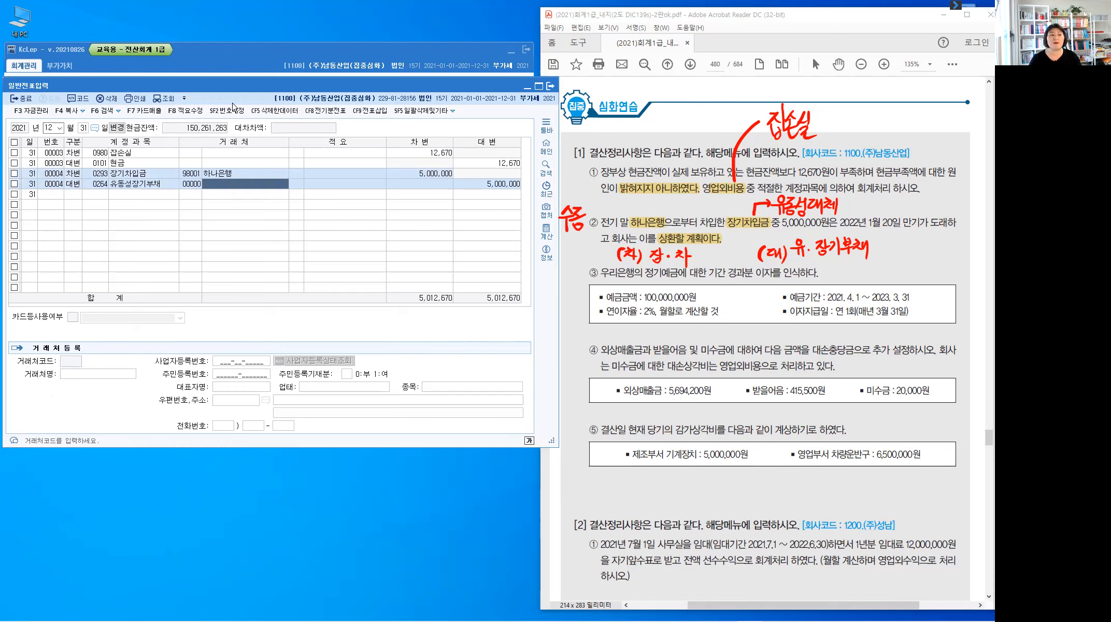
{"action": "key", "text": "Return"}
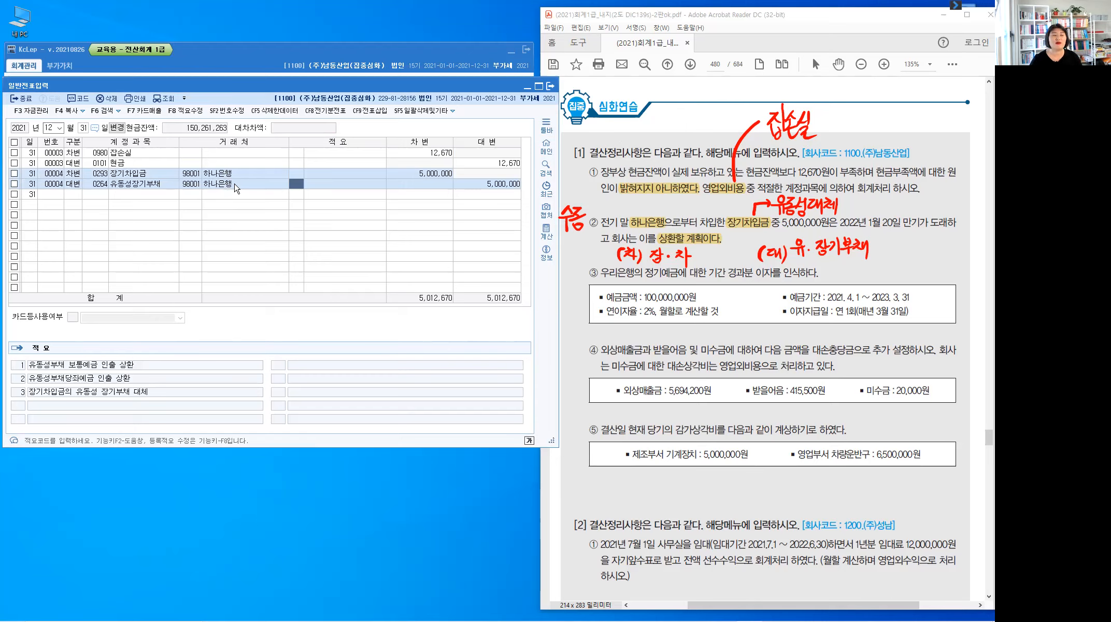
{"action": "key", "text": "Return"}
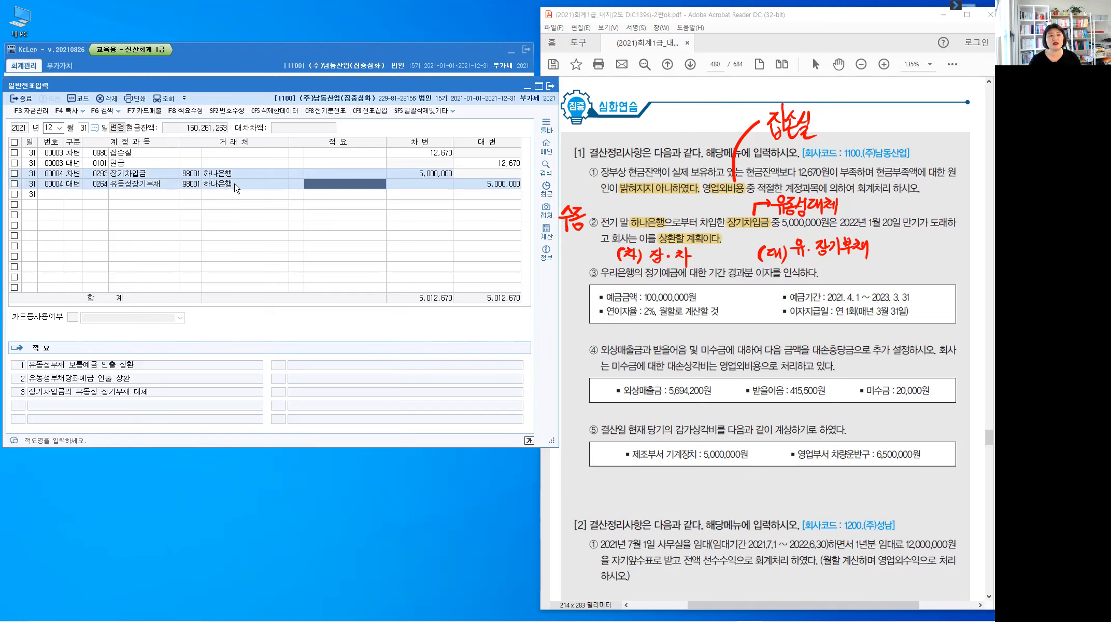
{"action": "key", "text": "Return"}
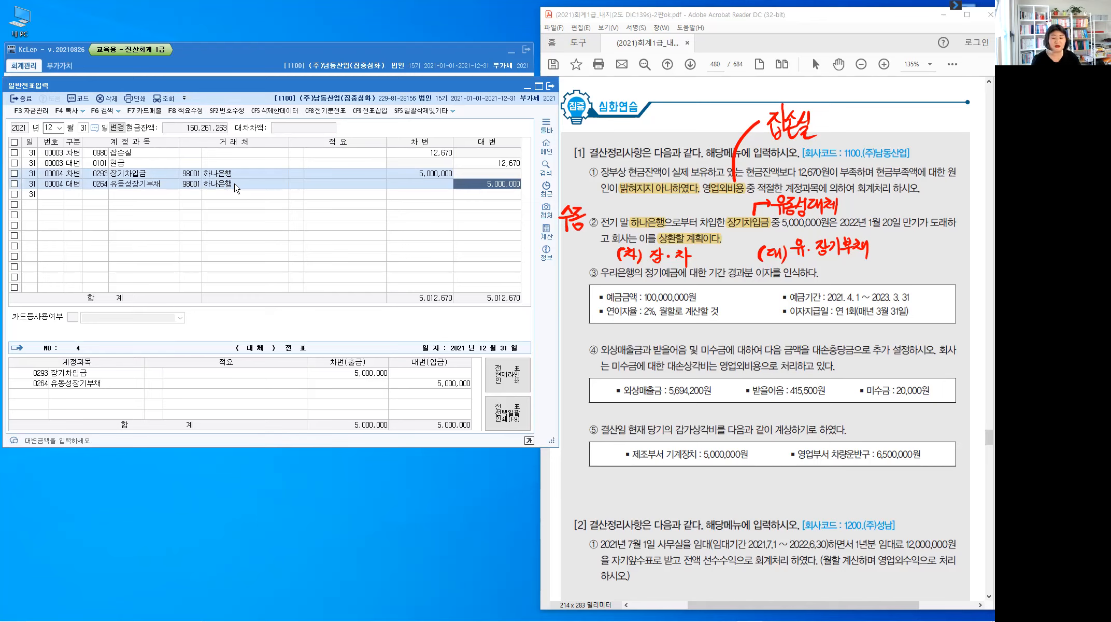
{"action": "key", "text": "Escape"}
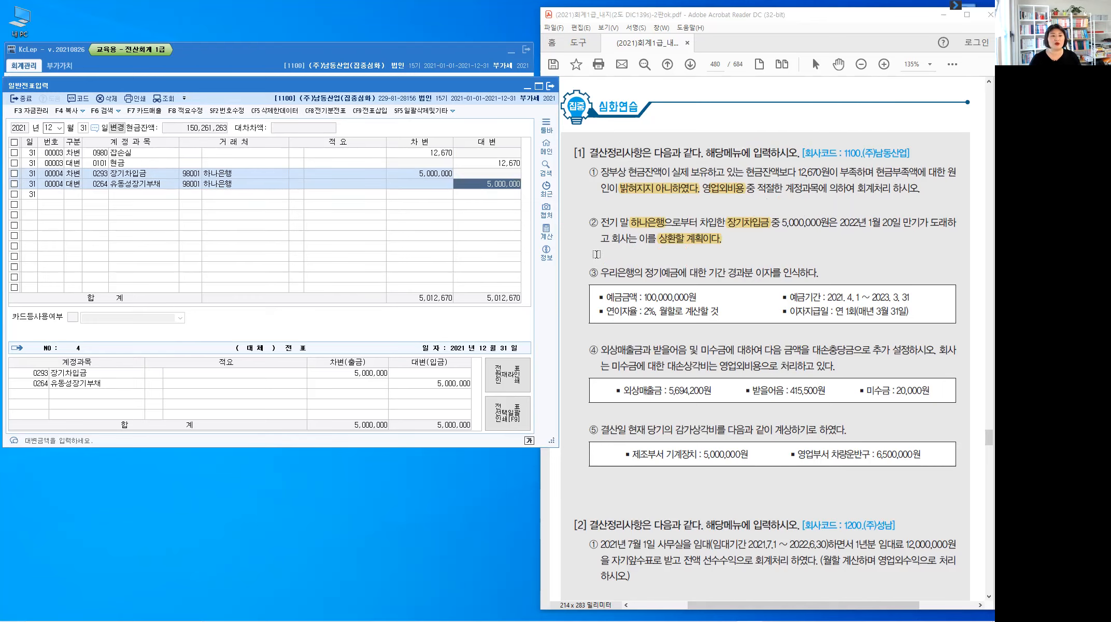
Highlight "2%, 월할로" and 정기예금 in question ③.
{"action": "left_click", "coordinate": [597, 254]}
{"action": "scroll", "coordinate": [597, 254], "scroll_direction": "down", "scroll_amount": 5}
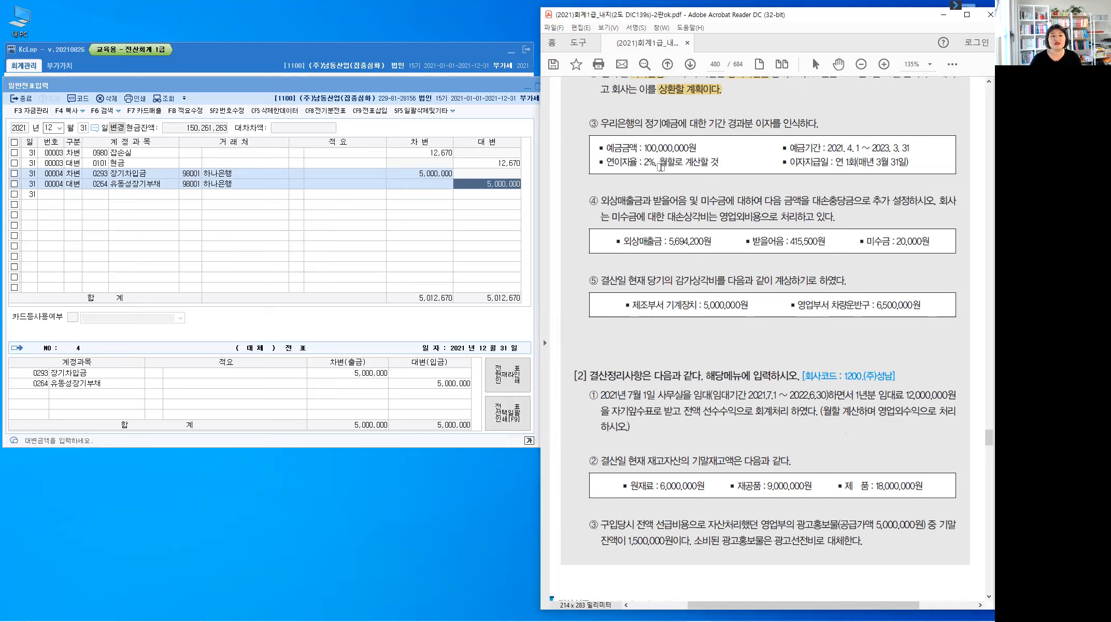
{"action": "left_click_drag", "start_coordinate": [645, 162], "coordinate": [683, 163]}
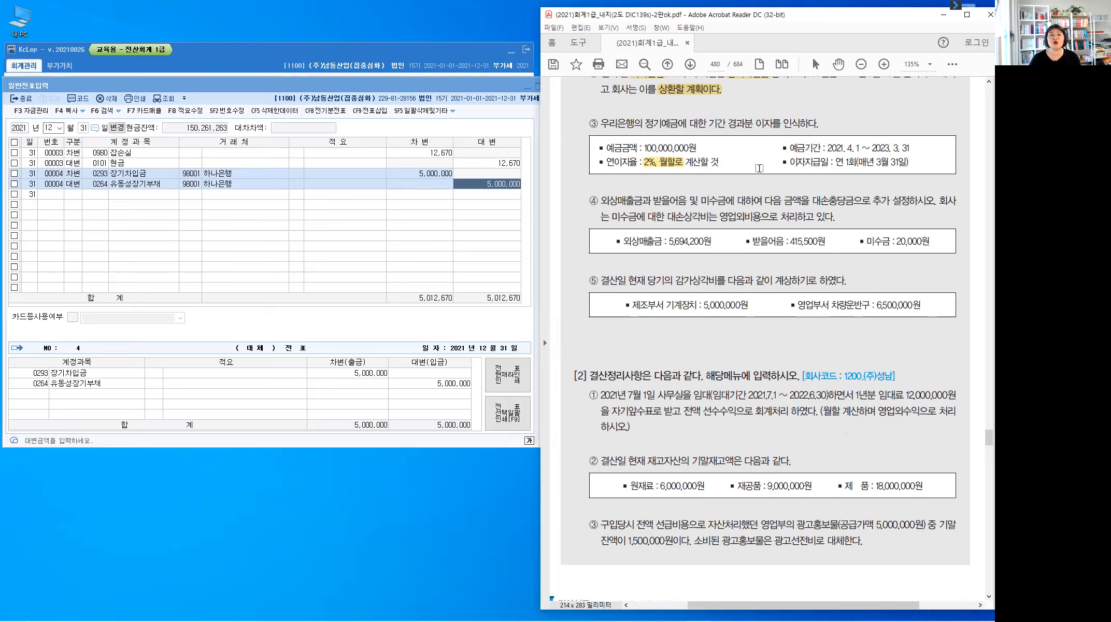
{"action": "left_click_drag", "start_coordinate": [646, 123], "coordinate": [680, 124]}
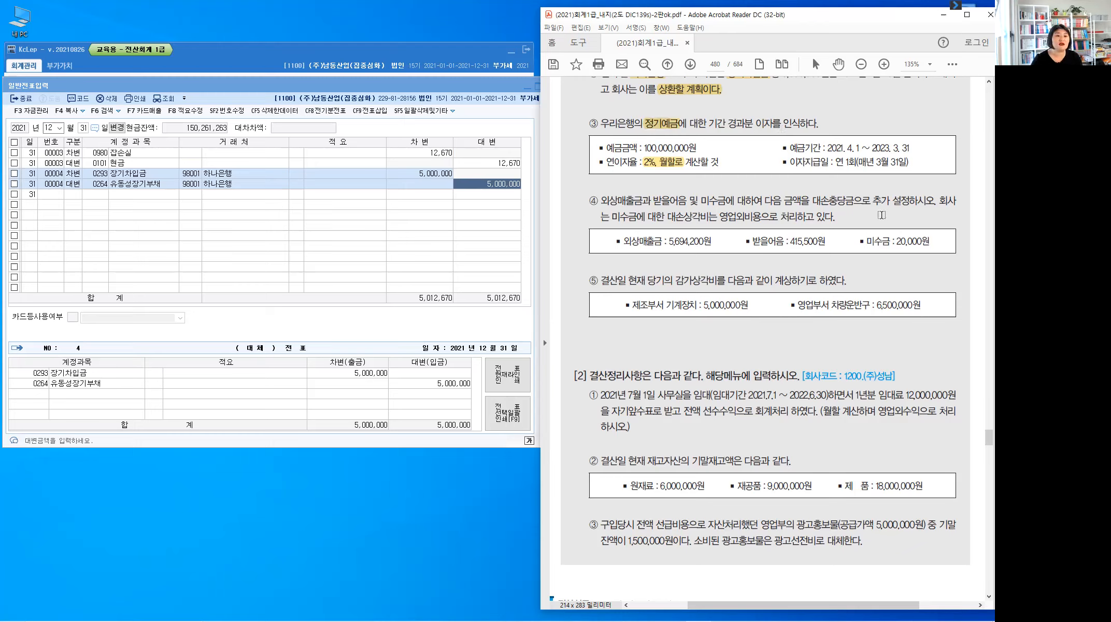
Draw a red timeline arrow above question ③, marking 4/1 and 12/31 and joining the two marks with an arc.
{"action": "key", "text": "alt"}
{"action": "left_click_drag", "start_coordinate": [637, 105], "coordinate": [804, 99]}
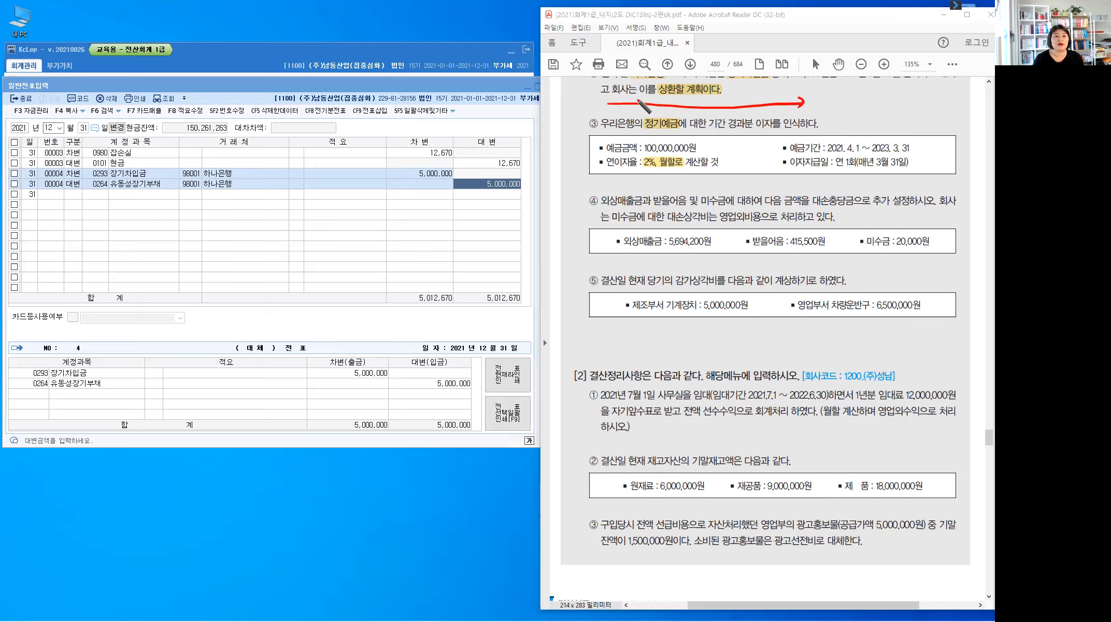
{"action": "left_click_drag", "start_coordinate": [640, 97], "coordinate": [637, 112]}
{"action": "left_click_drag", "start_coordinate": [634, 108], "coordinate": [636, 118]}
{"action": "left_click_drag", "start_coordinate": [711, 120], "coordinate": [701, 72]}
{"action": "left_click_drag", "start_coordinate": [703, 63], "coordinate": [709, 72]}
{"action": "left_click_drag", "start_coordinate": [712, 62], "coordinate": [702, 79]}
{"action": "left_click_drag", "start_coordinate": [712, 72], "coordinate": [718, 81]}
{"action": "mouse_move", "coordinate": [643, 104]}
{"action": "left_mouse_down"}
{"action": "mouse_move", "coordinate": [677, 90]}
{"action": "mouse_move", "coordinate": [706, 102]}
{"action": "left_mouse_up"}
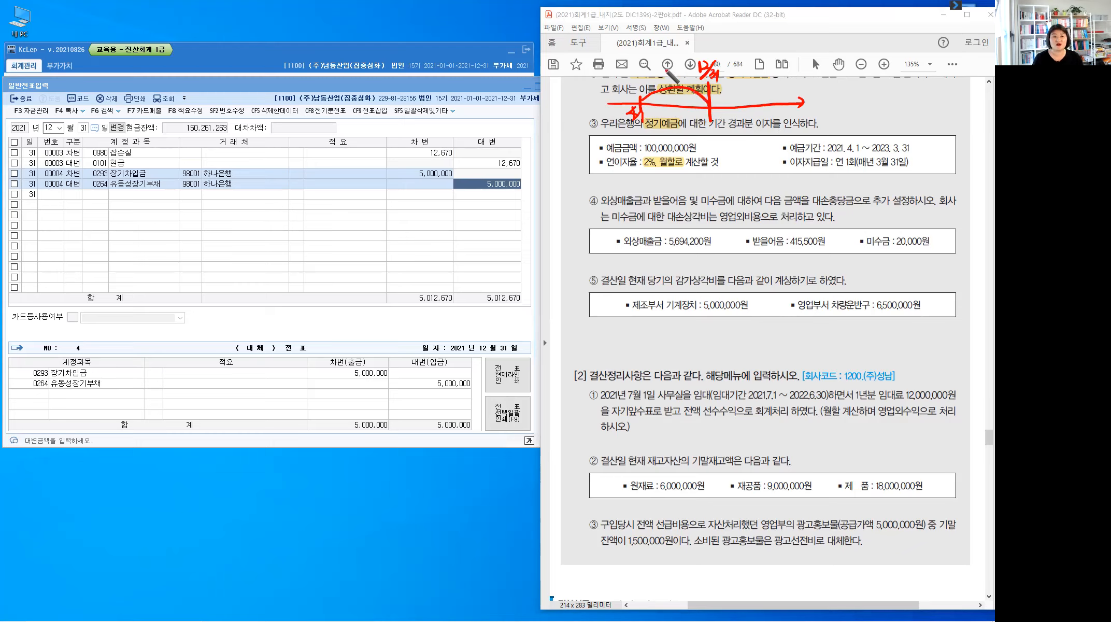
Label the timeline arc 이자수익, and mark 3/31 past 12/31 with the red note 차기수령.
{"action": "left_click_drag", "start_coordinate": [659, 73], "coordinate": [673, 79]}
{"action": "mouse_move", "coordinate": [674, 70]}
{"action": "left_mouse_down"}
{"action": "mouse_move", "coordinate": [674, 80]}
{"action": "mouse_move", "coordinate": [687, 77]}
{"action": "left_mouse_up"}
{"action": "left_click_drag", "start_coordinate": [681, 79], "coordinate": [681, 84]}
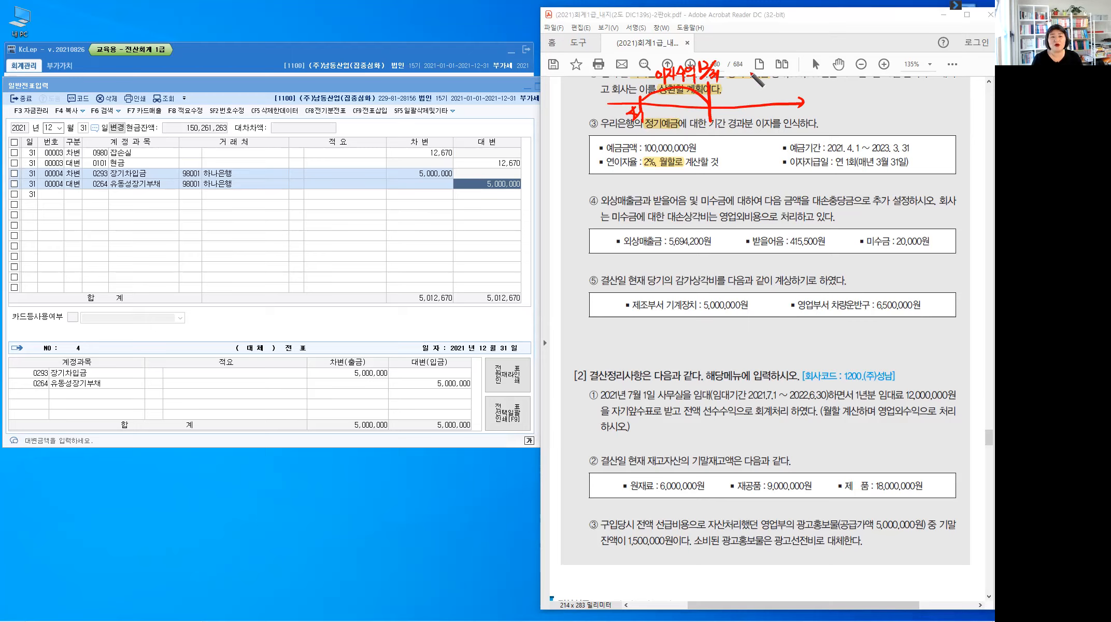
{"action": "left_click_drag", "start_coordinate": [743, 74], "coordinate": [744, 80]}
{"action": "left_click_drag", "start_coordinate": [747, 76], "coordinate": [751, 80]}
{"action": "left_click_drag", "start_coordinate": [755, 68], "coordinate": [760, 81]}
{"action": "mouse_move", "coordinate": [768, 67]}
{"action": "left_mouse_down"}
{"action": "mouse_move", "coordinate": [746, 117]}
{"action": "mouse_move", "coordinate": [753, 95]}
{"action": "left_mouse_up"}
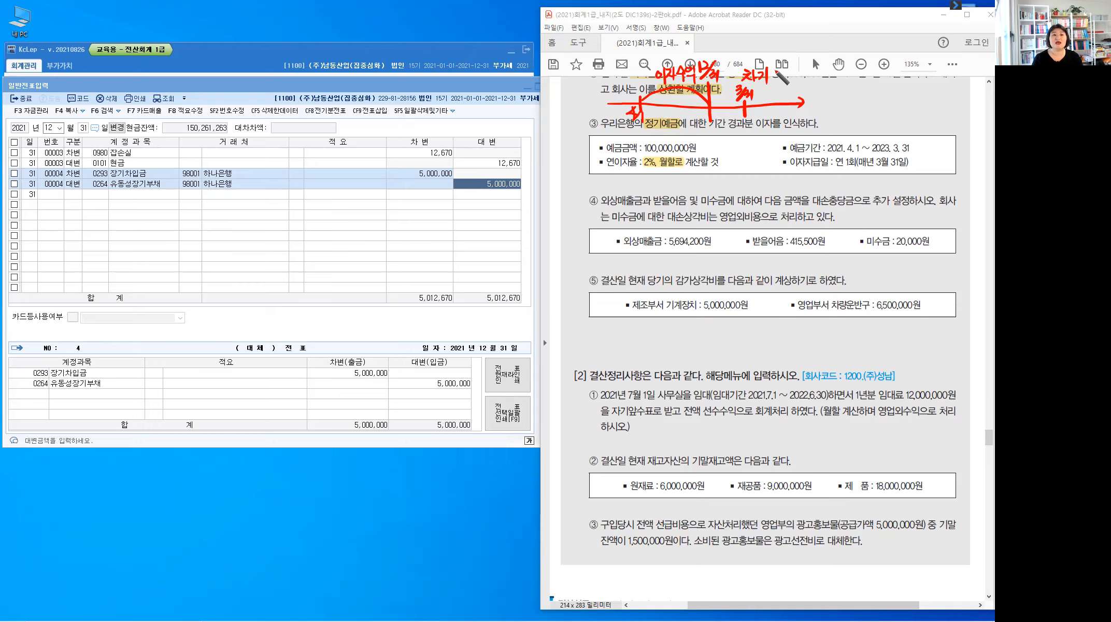
{"action": "left_click_drag", "start_coordinate": [772, 68], "coordinate": [780, 81]}
{"action": "left_click_drag", "start_coordinate": [785, 70], "coordinate": [795, 81]}
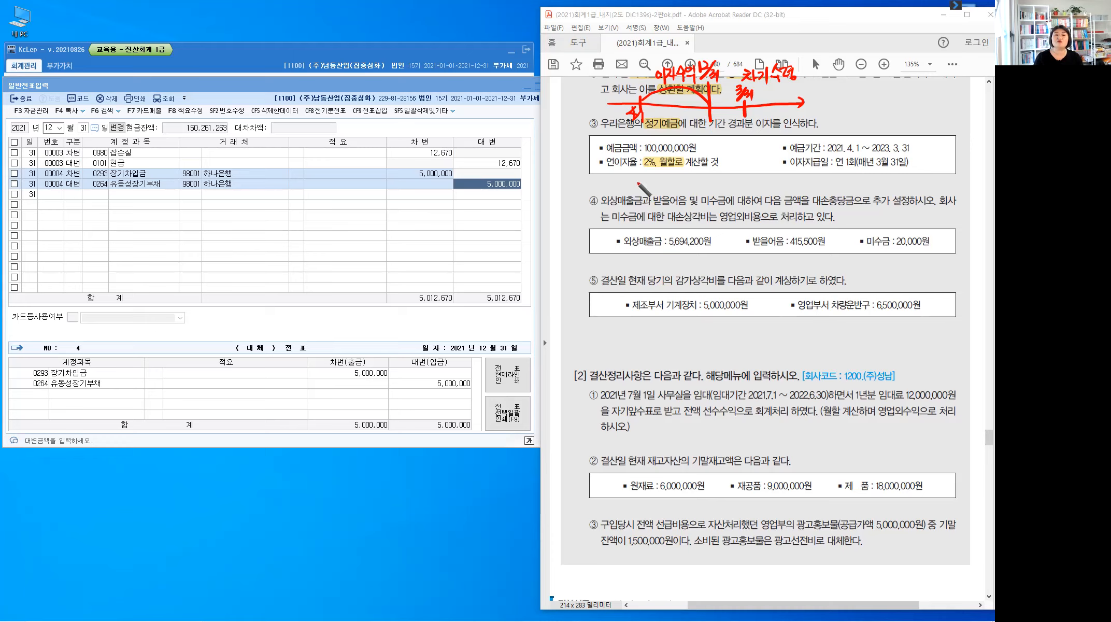
Write the red journal entry (차) 미수수익 and (대) 이자수익 beneath the question ③ box.
{"action": "mouse_move", "coordinate": [601, 175]}
{"action": "left_mouse_down"}
{"action": "mouse_move", "coordinate": [597, 193]}
{"action": "mouse_move", "coordinate": [692, 188]}
{"action": "left_mouse_up"}
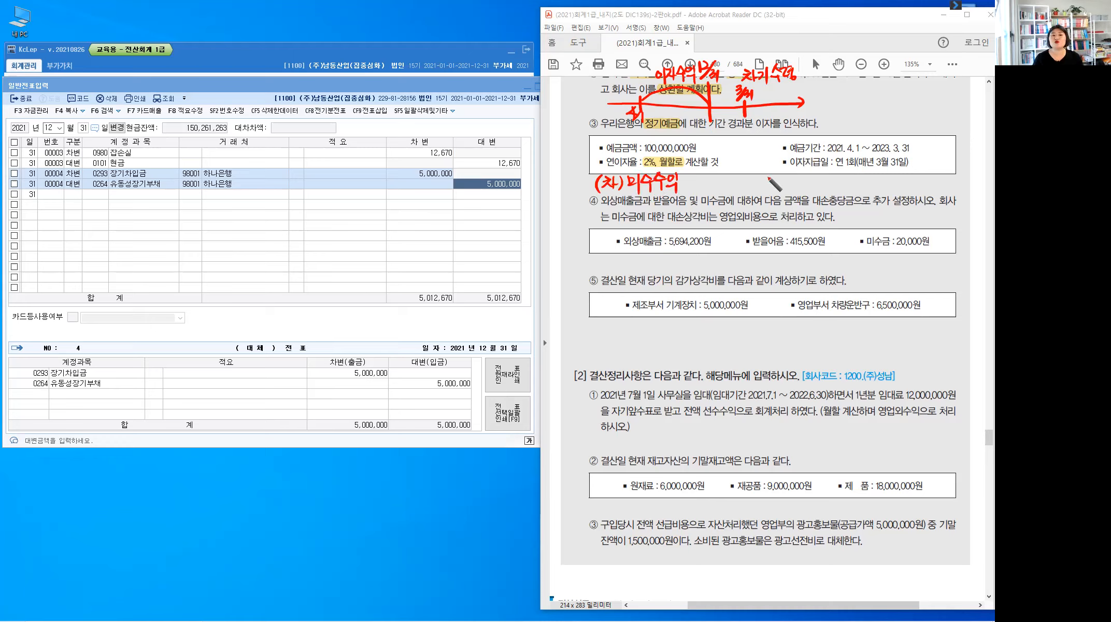
{"action": "mouse_move", "coordinate": [754, 174]}
{"action": "left_mouse_down"}
{"action": "mouse_move", "coordinate": [753, 192]}
{"action": "mouse_move", "coordinate": [845, 196]}
{"action": "left_mouse_up"}
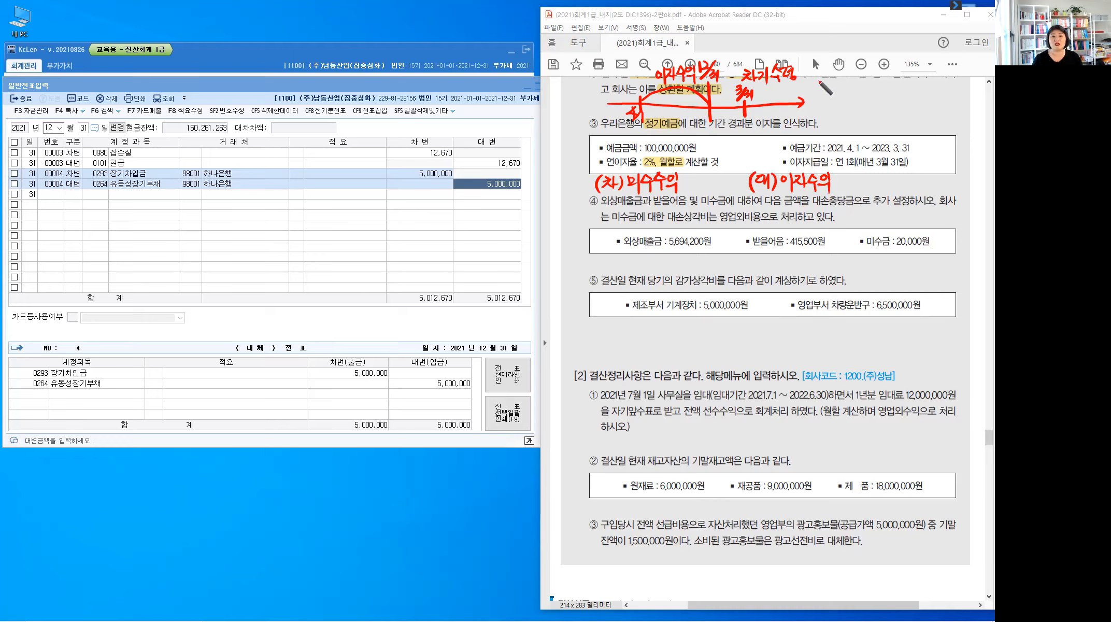
Write the red accrued interest formula 미수이자 = 100,000,000 × 2% × 9/12 beside the timeline, with a second equals sign below it.
{"action": "left_click_drag", "start_coordinate": [816, 79], "coordinate": [824, 91]}
{"action": "left_click_drag", "start_coordinate": [816, 92], "coordinate": [825, 90]}
{"action": "mouse_move", "coordinate": [828, 77]}
{"action": "left_mouse_down"}
{"action": "mouse_move", "coordinate": [828, 97]}
{"action": "mouse_move", "coordinate": [831, 85]}
{"action": "left_mouse_up"}
{"action": "left_click_drag", "start_coordinate": [835, 81], "coordinate": [840, 85]}
{"action": "mouse_move", "coordinate": [830, 86]}
{"action": "left_mouse_down"}
{"action": "mouse_move", "coordinate": [843, 84]}
{"action": "mouse_move", "coordinate": [835, 96]}
{"action": "left_mouse_up"}
{"action": "left_click_drag", "start_coordinate": [846, 81], "coordinate": [846, 82]}
{"action": "left_click_drag", "start_coordinate": [852, 78], "coordinate": [852, 95]}
{"action": "left_click_drag", "start_coordinate": [855, 82], "coordinate": [863, 91]}
{"action": "mouse_move", "coordinate": [867, 77]}
{"action": "left_mouse_down"}
{"action": "mouse_move", "coordinate": [866, 97]}
{"action": "mouse_move", "coordinate": [871, 86]}
{"action": "left_mouse_up"}
{"action": "mouse_move", "coordinate": [814, 103]}
{"action": "left_mouse_down"}
{"action": "mouse_move", "coordinate": [827, 115]}
{"action": "mouse_move", "coordinate": [838, 103]}
{"action": "left_mouse_up"}
{"action": "left_click_drag", "start_coordinate": [847, 101], "coordinate": [854, 109]}
{"action": "left_click_drag", "start_coordinate": [860, 102], "coordinate": [865, 103]}
{"action": "left_click_drag", "start_coordinate": [872, 102], "coordinate": [872, 109]}
{"action": "left_click_drag", "start_coordinate": [877, 102], "coordinate": [876, 102]}
{"action": "left_click_drag", "start_coordinate": [883, 101], "coordinate": [883, 102]}
{"action": "left_click_drag", "start_coordinate": [889, 102], "coordinate": [906, 111]}
{"action": "mouse_move", "coordinate": [905, 101]}
{"action": "left_mouse_down"}
{"action": "mouse_move", "coordinate": [896, 111]}
{"action": "mouse_move", "coordinate": [921, 111]}
{"action": "left_mouse_up"}
{"action": "left_click_drag", "start_coordinate": [927, 107], "coordinate": [927, 110]}
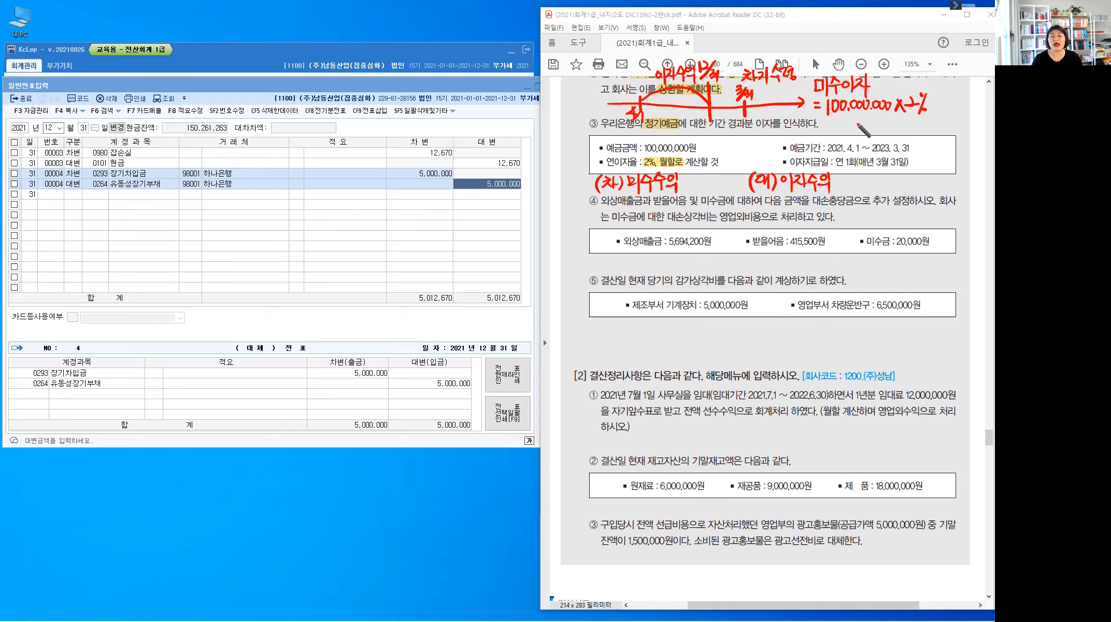
{"action": "left_click_drag", "start_coordinate": [933, 100], "coordinate": [933, 111]}
{"action": "left_click_drag", "start_coordinate": [940, 101], "coordinate": [939, 111]}
{"action": "mouse_move", "coordinate": [943, 104]}
{"action": "left_mouse_down"}
{"action": "mouse_move", "coordinate": [968, 103]}
{"action": "mouse_move", "coordinate": [938, 122]}
{"action": "left_mouse_up"}
{"action": "left_click_drag", "start_coordinate": [943, 113], "coordinate": [952, 122]}
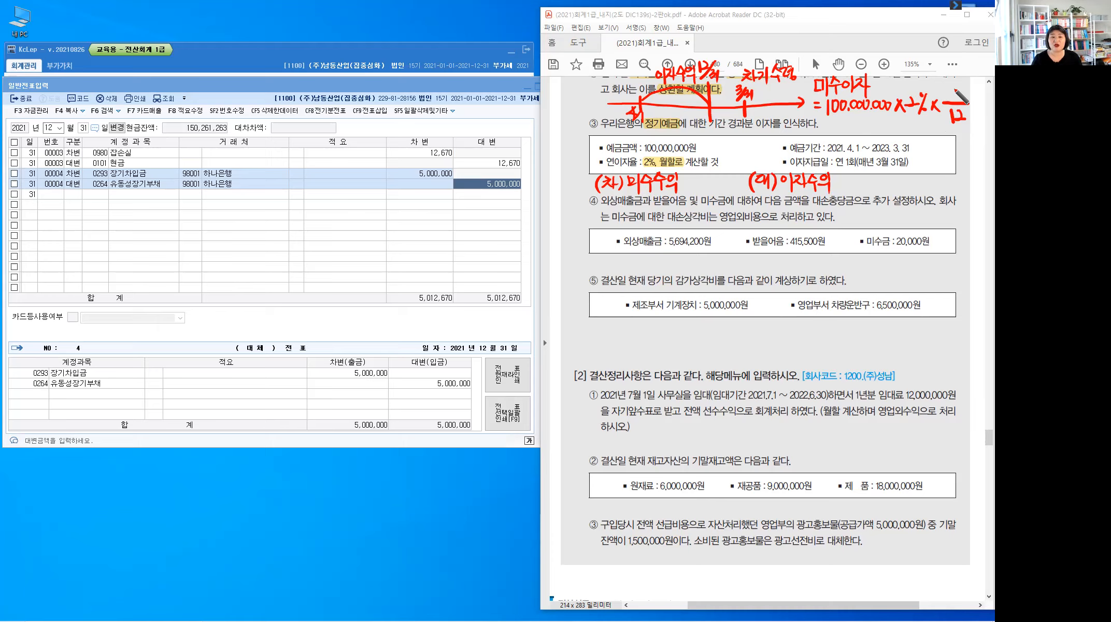
{"action": "left_click_drag", "start_coordinate": [963, 82], "coordinate": [958, 100]}
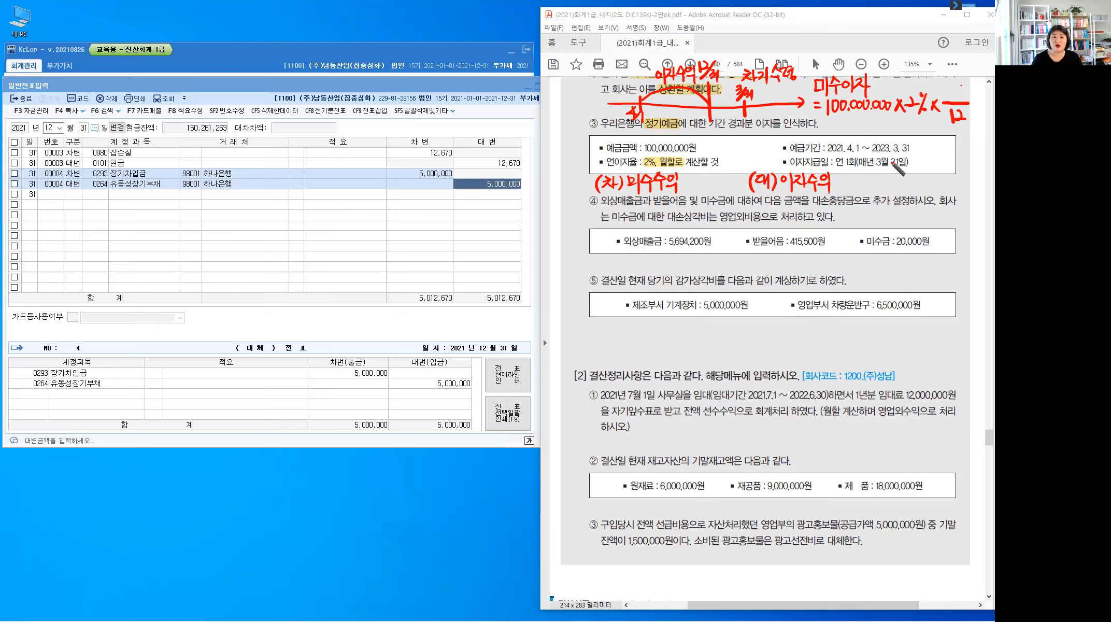
{"action": "left_click_drag", "start_coordinate": [817, 123], "coordinate": [822, 127]}
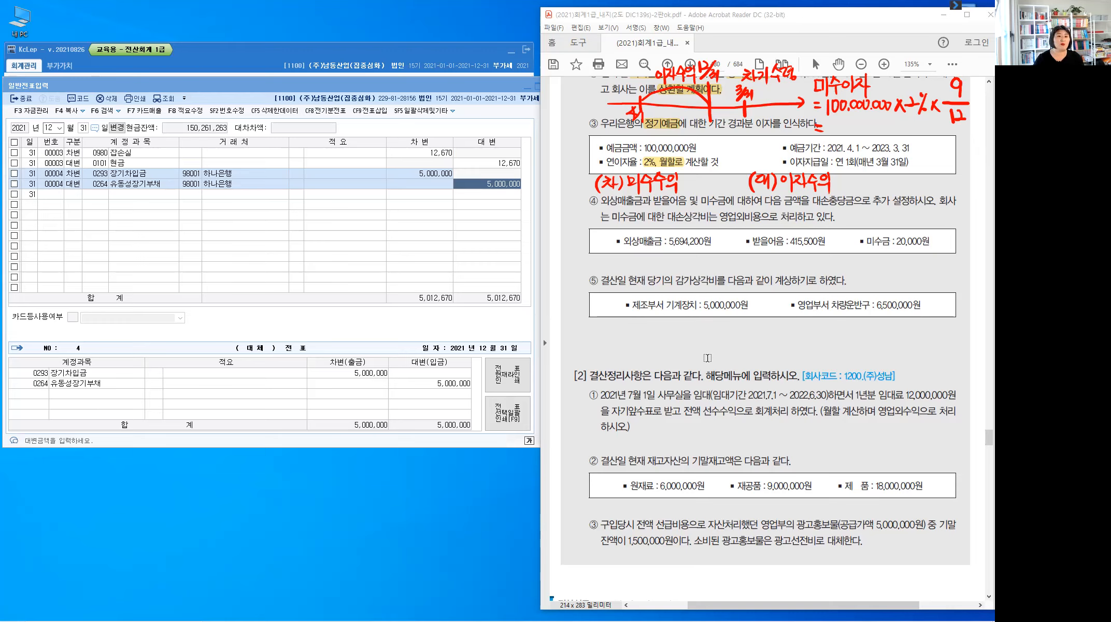
Switch to the Calculator and compute 100,000,000 × 2% × 9 ÷ 12.
{"action": "key", "text": "XF86Calculator"}
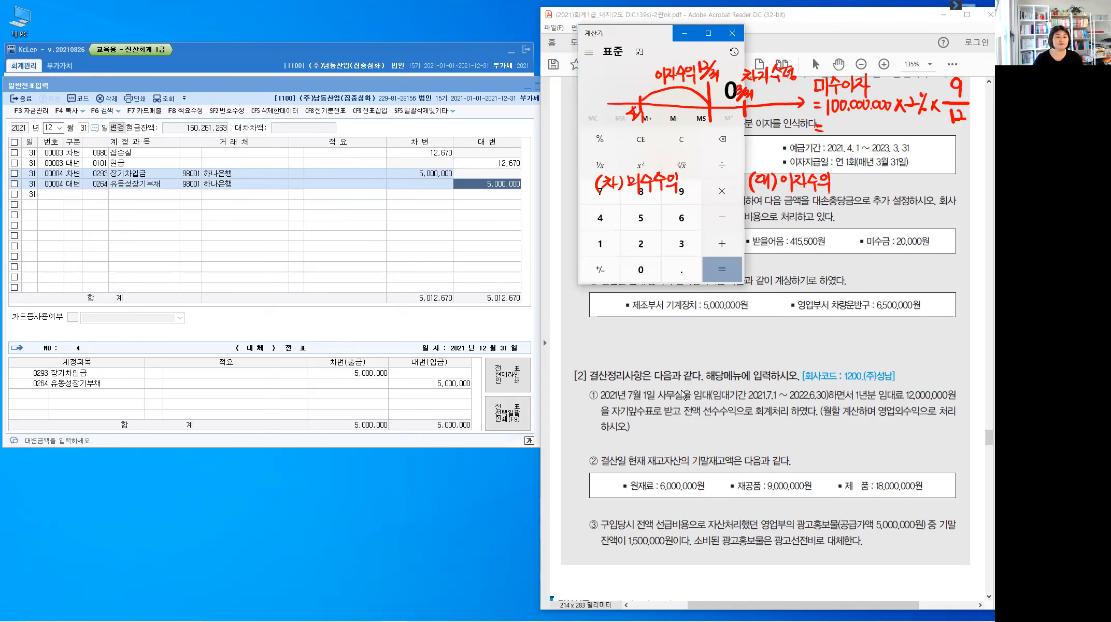
{"action": "left_click_drag", "start_coordinate": [632, 36], "coordinate": [654, 267]}
{"action": "type", "text": "100,000,00000000"}
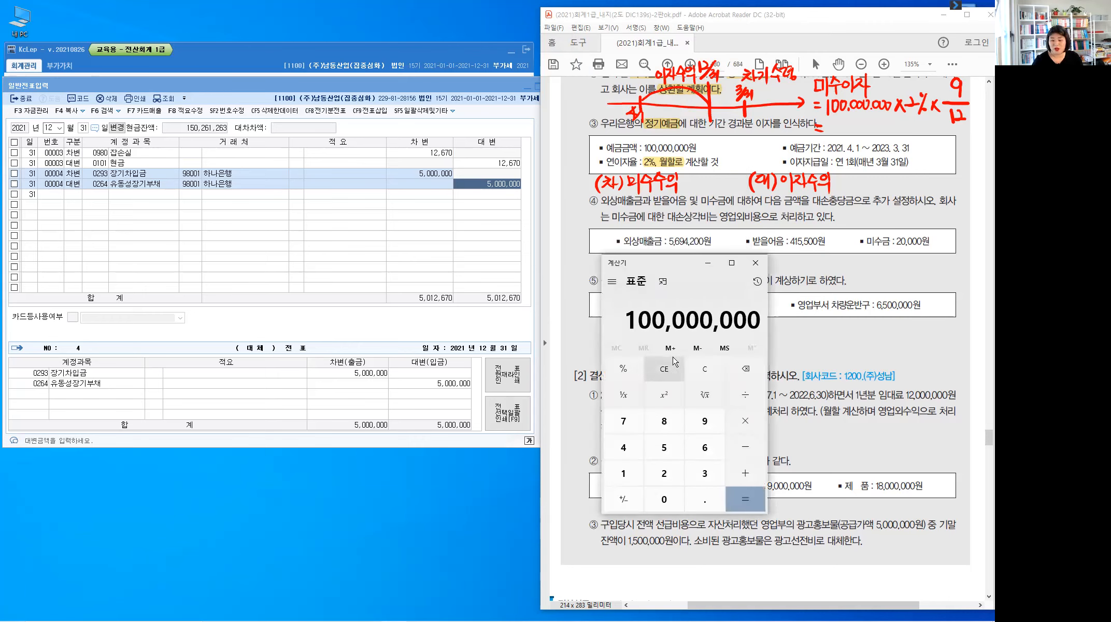
{"action": "type", "text": "*"}
{"action": "type", "text": "2"}
{"action": "left_click", "coordinate": [624, 369]}
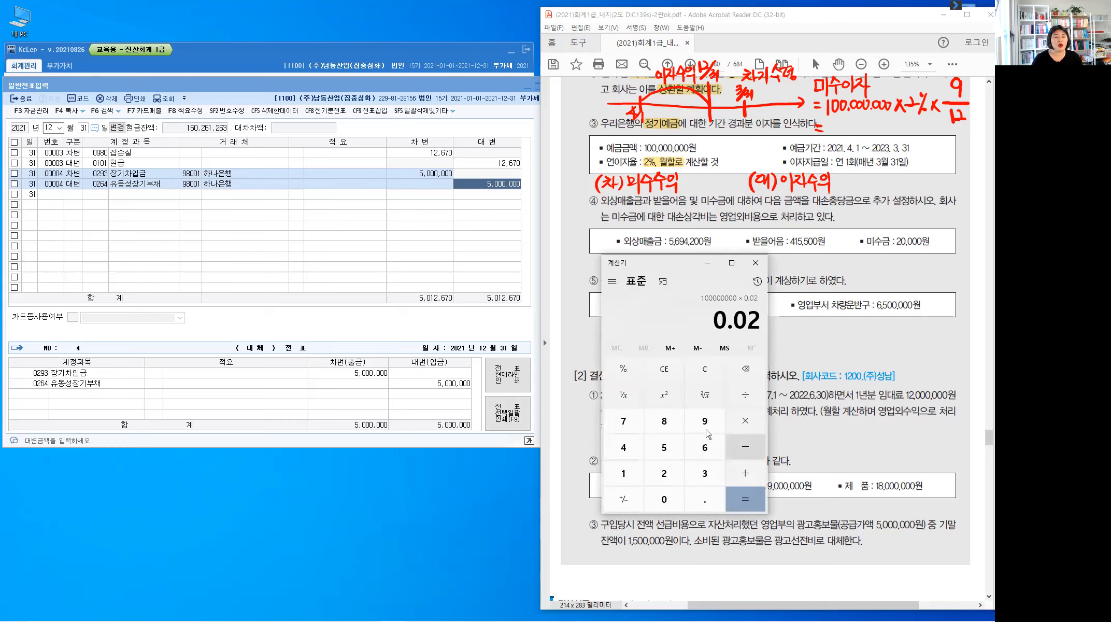
{"action": "type", "text": "*9/1"}
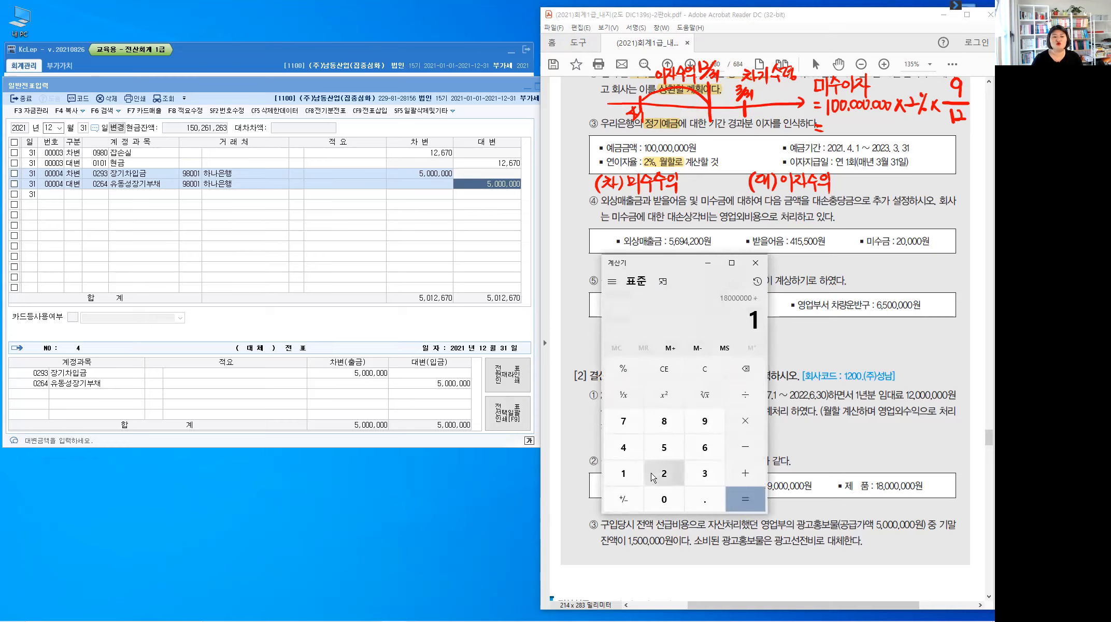
{"action": "type", "text": "2"}
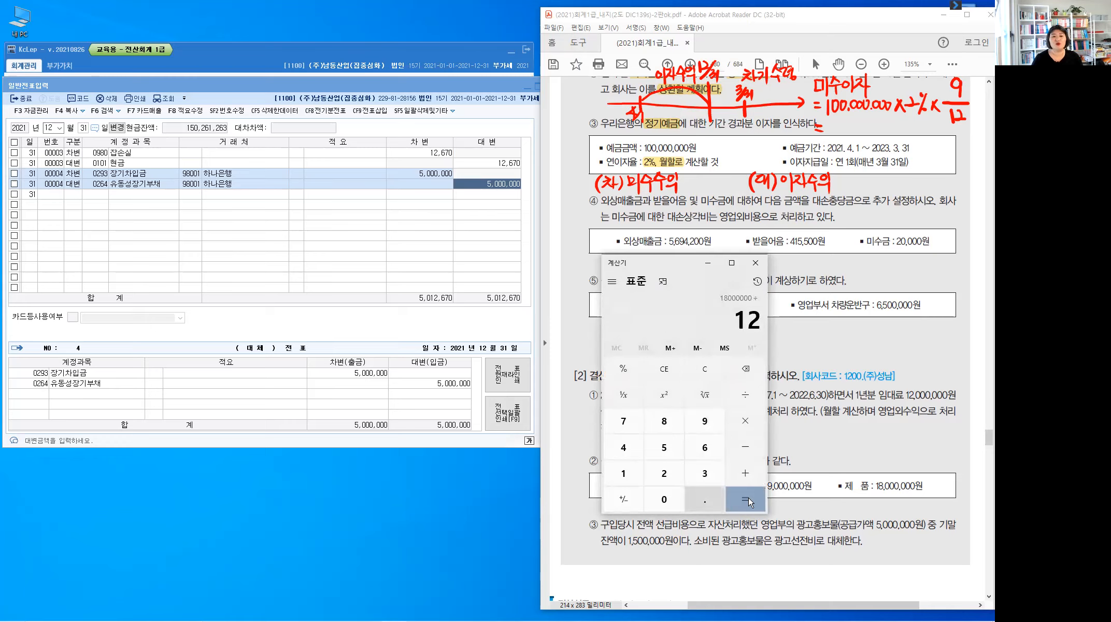
{"action": "left_click", "coordinate": [747, 499]}
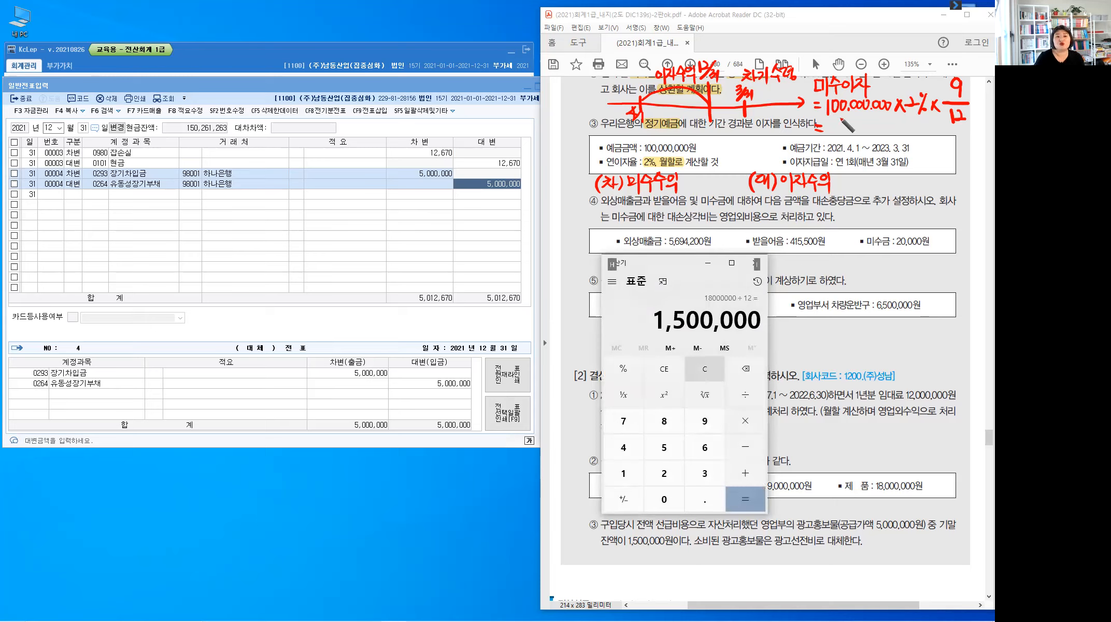
Write 1,500,000 in red after the formula's second equals sign, and minimize the Calculator.
{"action": "left_click", "coordinate": [848, 132]}
{"action": "mouse_move", "coordinate": [837, 122]}
{"action": "left_mouse_down"}
{"action": "mouse_move", "coordinate": [839, 135]}
{"action": "mouse_move", "coordinate": [853, 132]}
{"action": "left_mouse_up"}
{"action": "left_click_drag", "start_coordinate": [855, 123], "coordinate": [908, 127]}
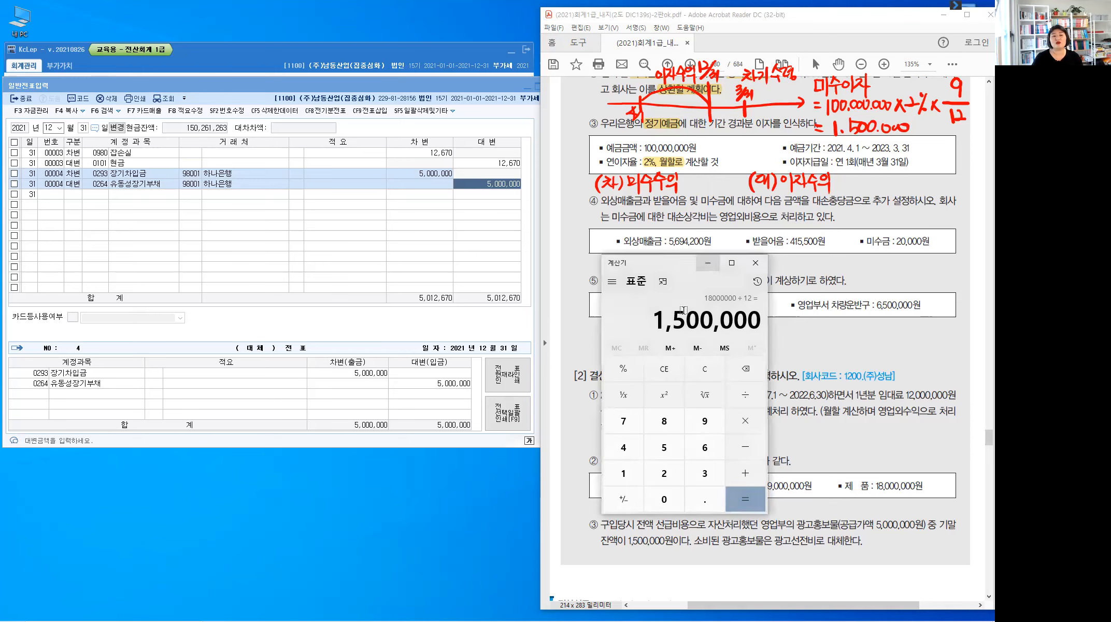
{"action": "left_click", "coordinate": [709, 264]}
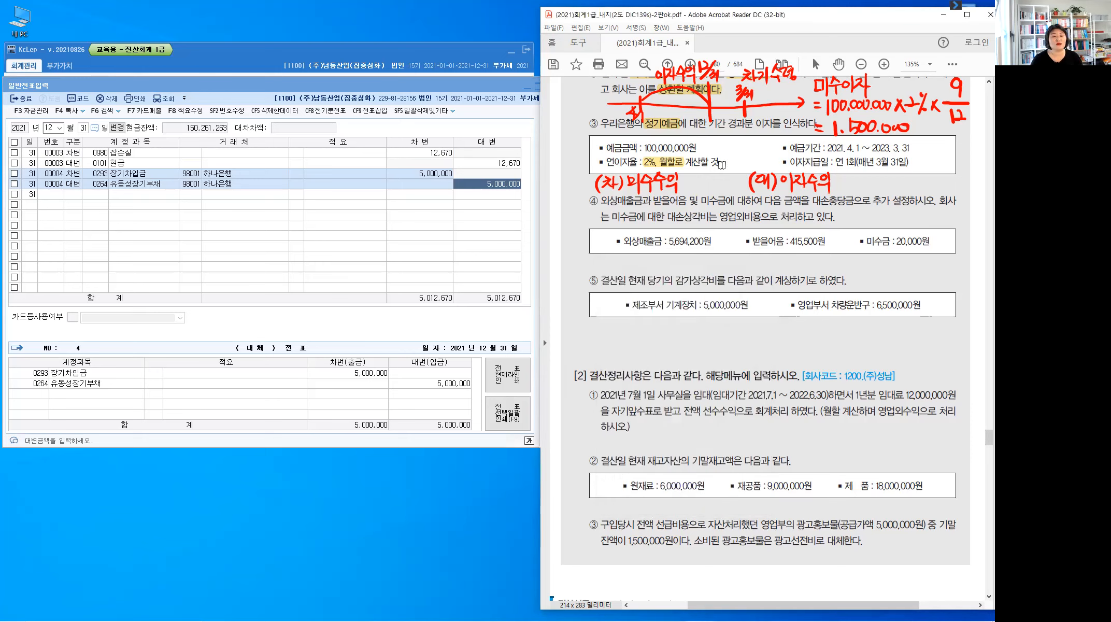
Start a debit (차변) line below the existing December 31 entries with account 0116 미수수익.
{"action": "left_click", "coordinate": [80, 197]}
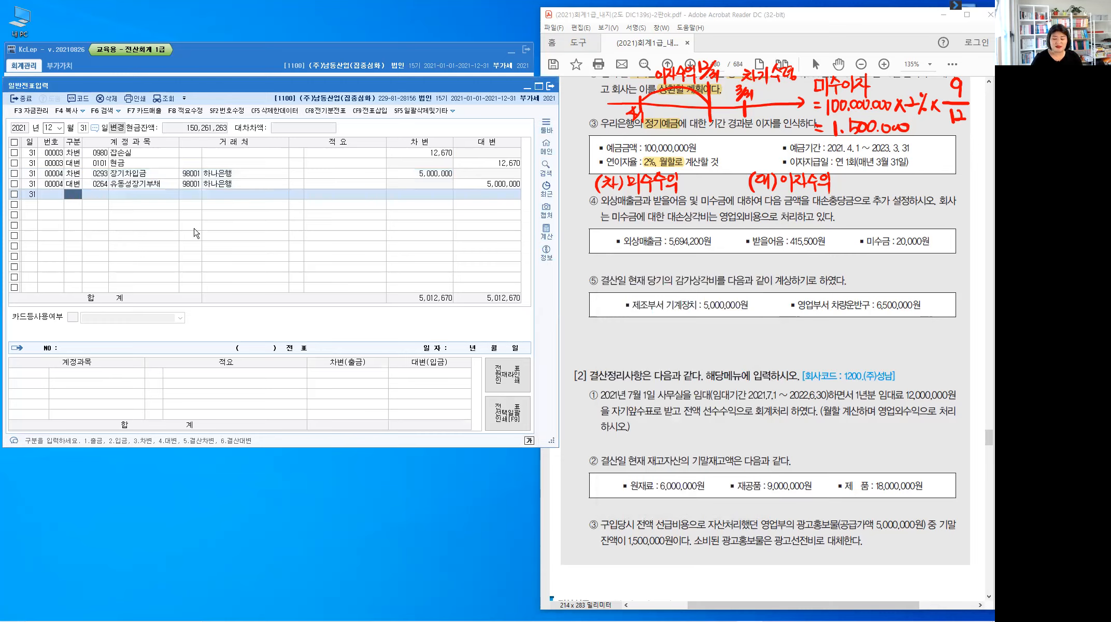
{"action": "type", "text": "3"}
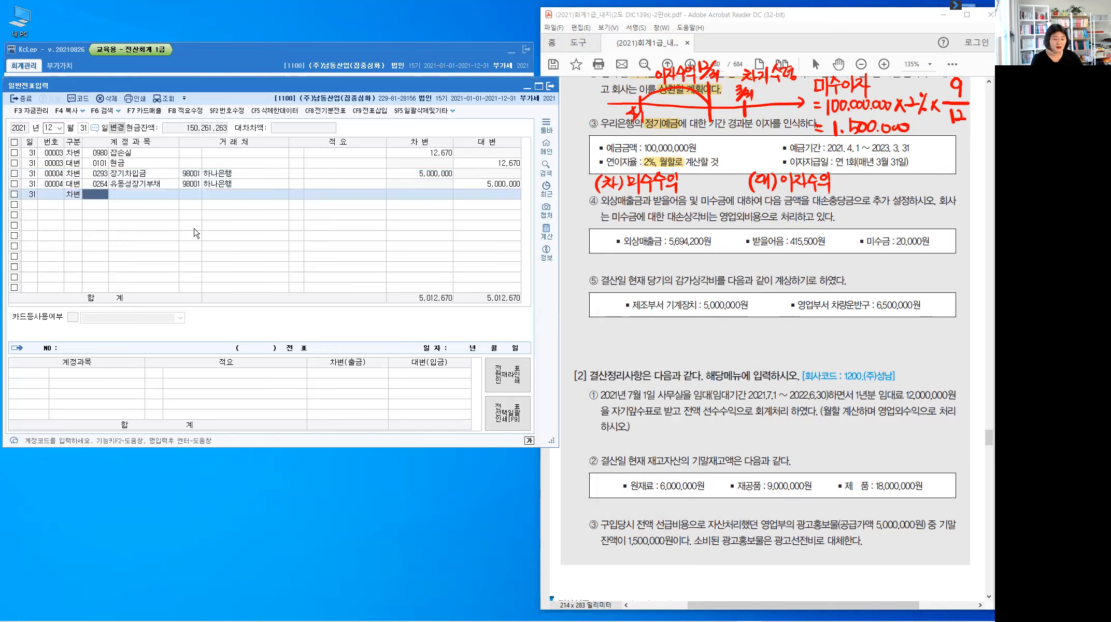
{"action": "key", "text": "Hangul"}
{"action": "type", "text": "미수"}
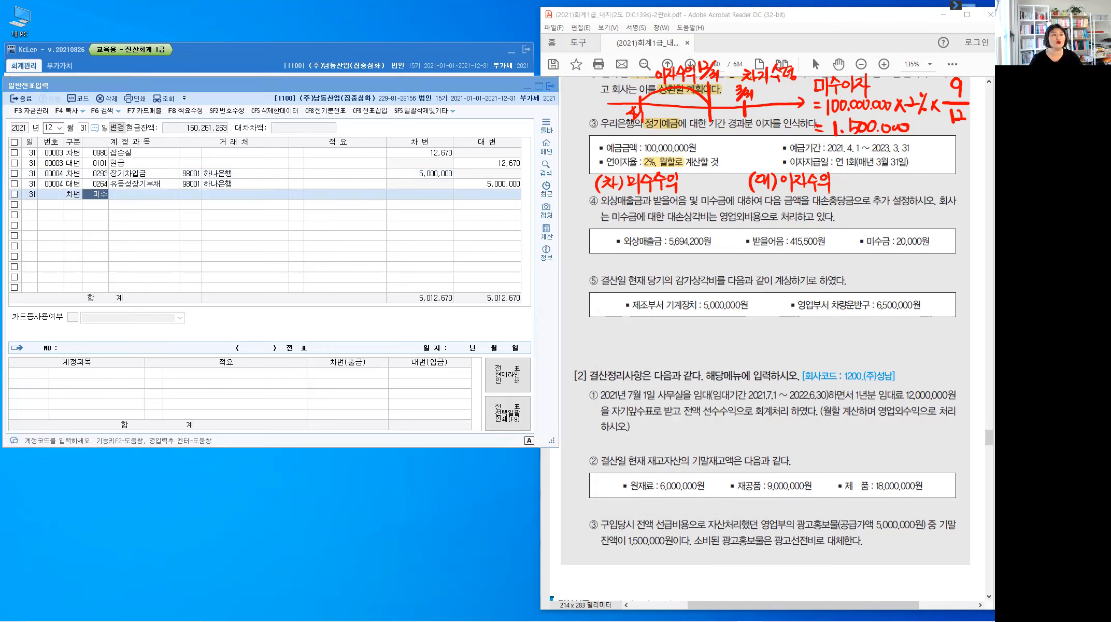
{"action": "key", "text": "Return"}
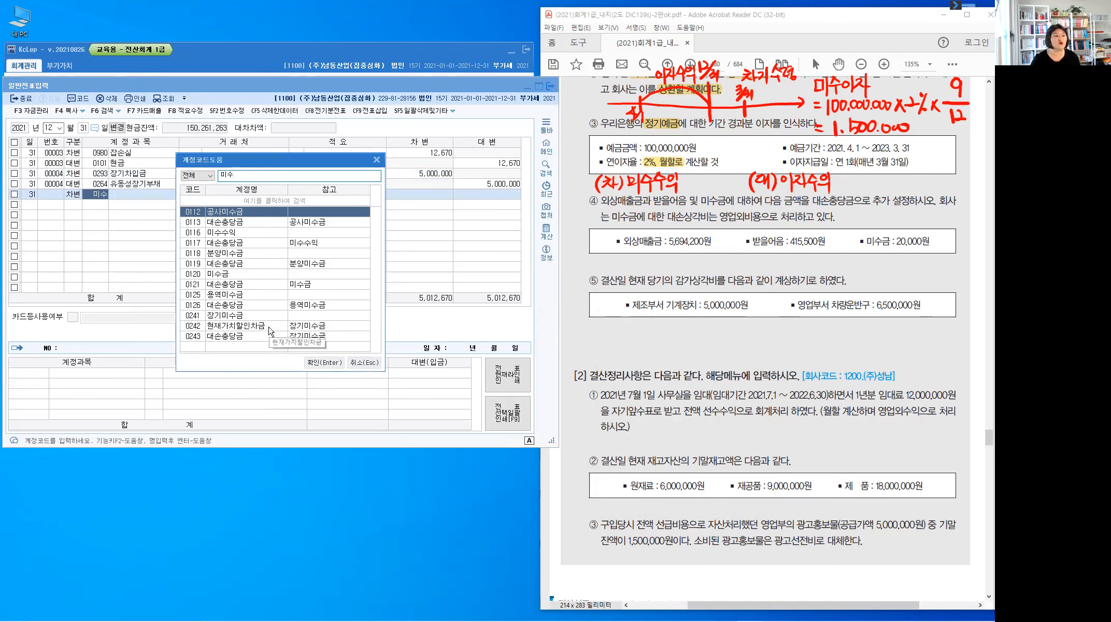
{"action": "key", "text": "Down"}
{"action": "key", "text": "Down"}
{"action": "key", "text": "Return"}
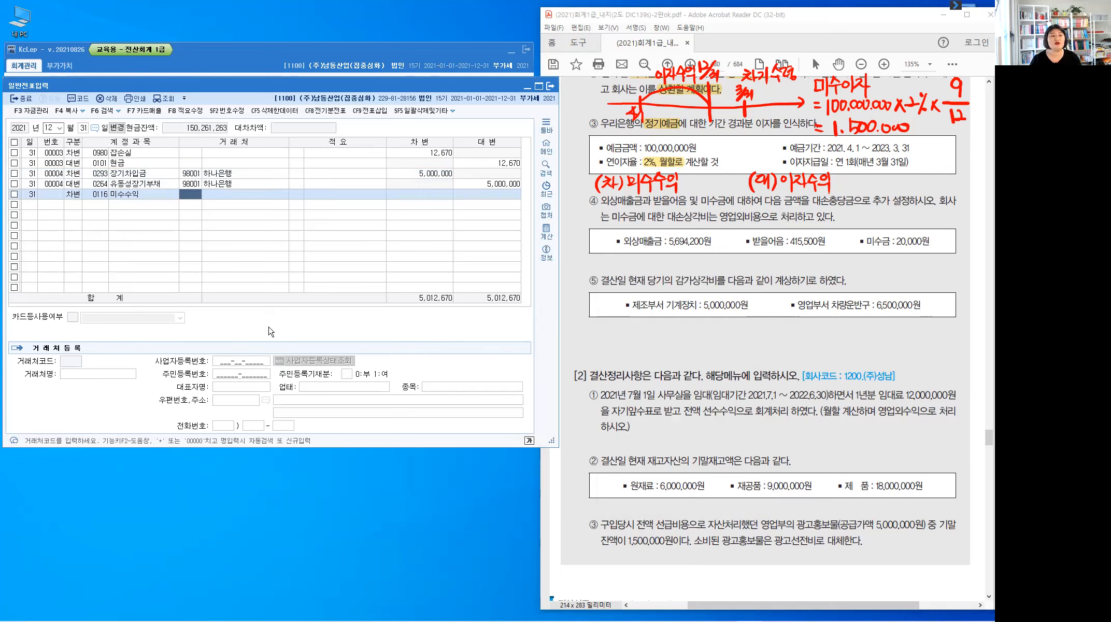
Leave the 미수수익 line's counterparty and description blank, and set its debit amount to 1,500,000.
{"action": "key", "text": "Return"}
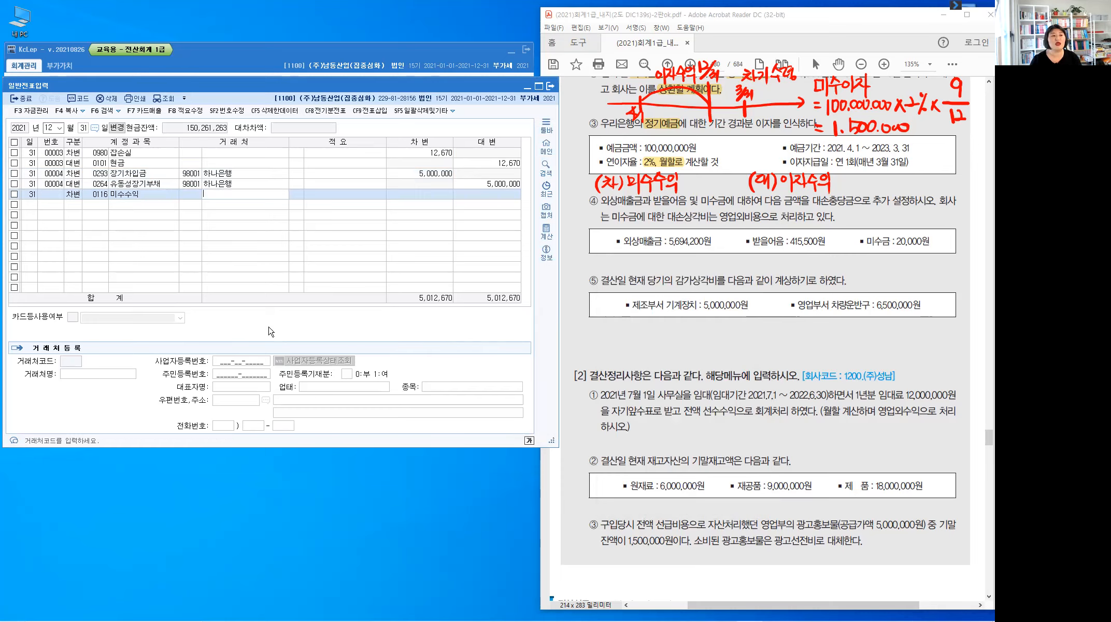
{"action": "key", "text": "Return"}
{"action": "key", "text": "Return"}
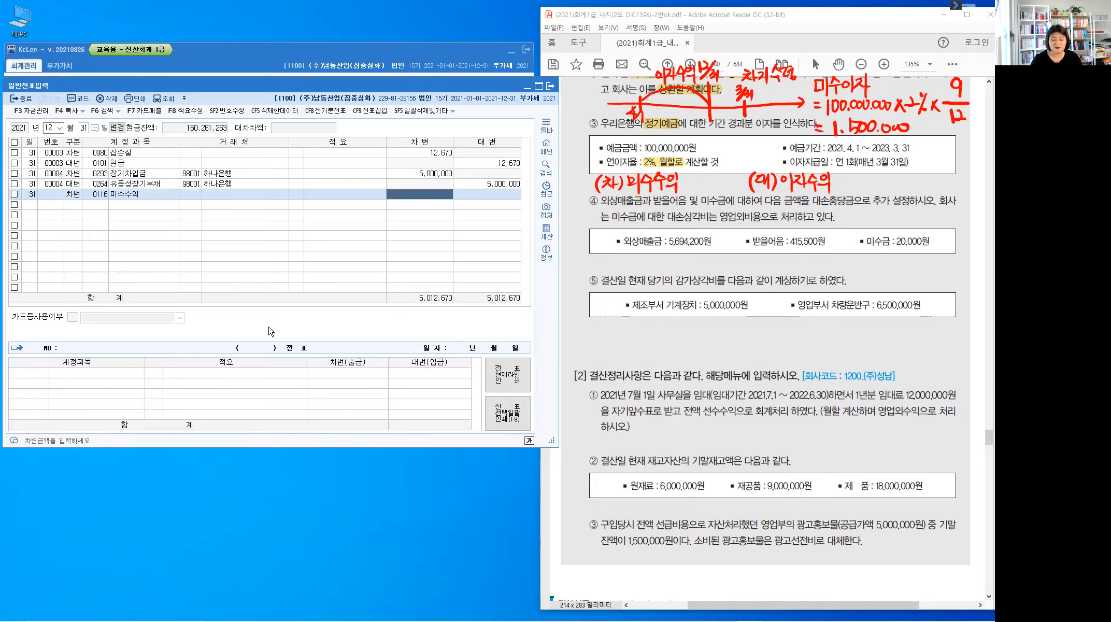
{"action": "type", "text": "1,500,000"}
{"action": "key", "text": "Return"}
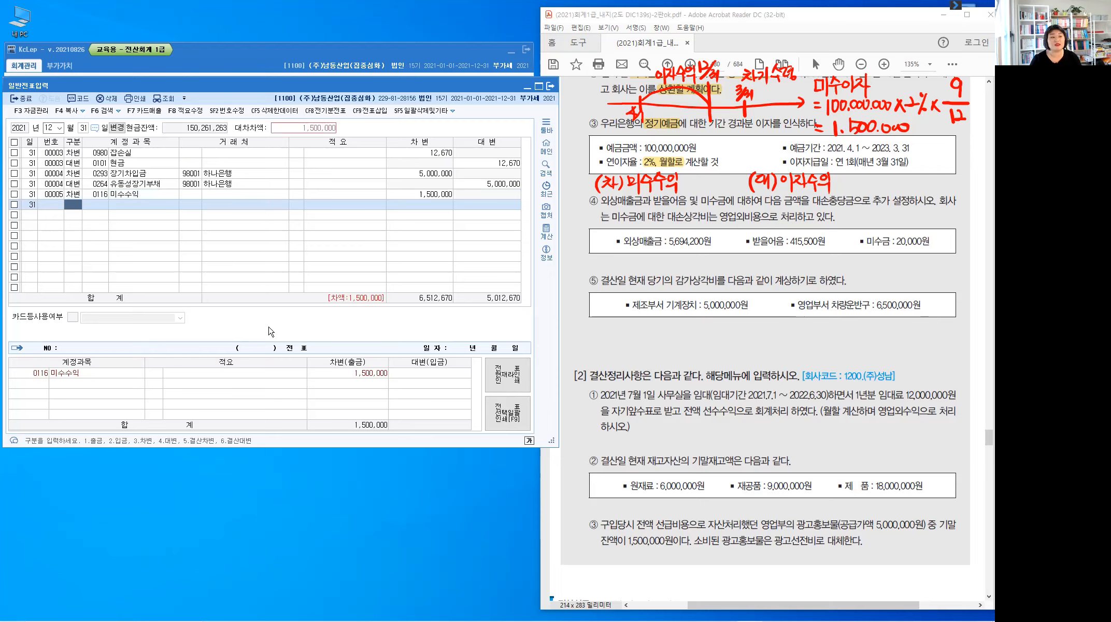
Add the offsetting credit (대변) line with account 0901 이자수익 for 1,500,000, without counterparty or description.
{"action": "type", "text": "4"}
{"action": "type", "text": "이자"}
{"action": "type", "text": "수"}
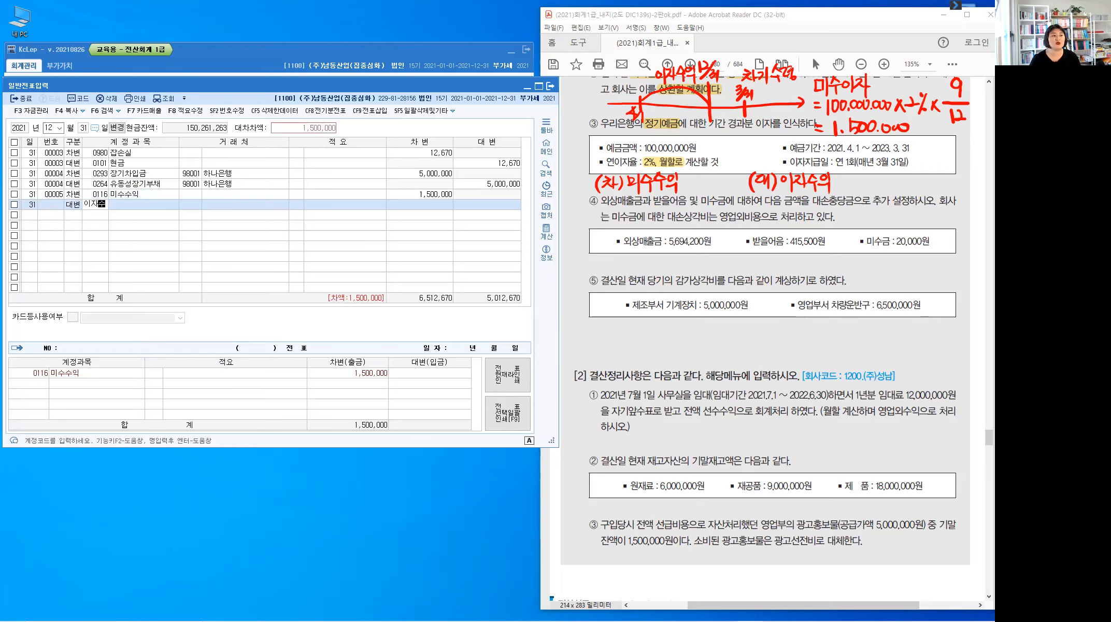
{"action": "key", "text": "Return"}
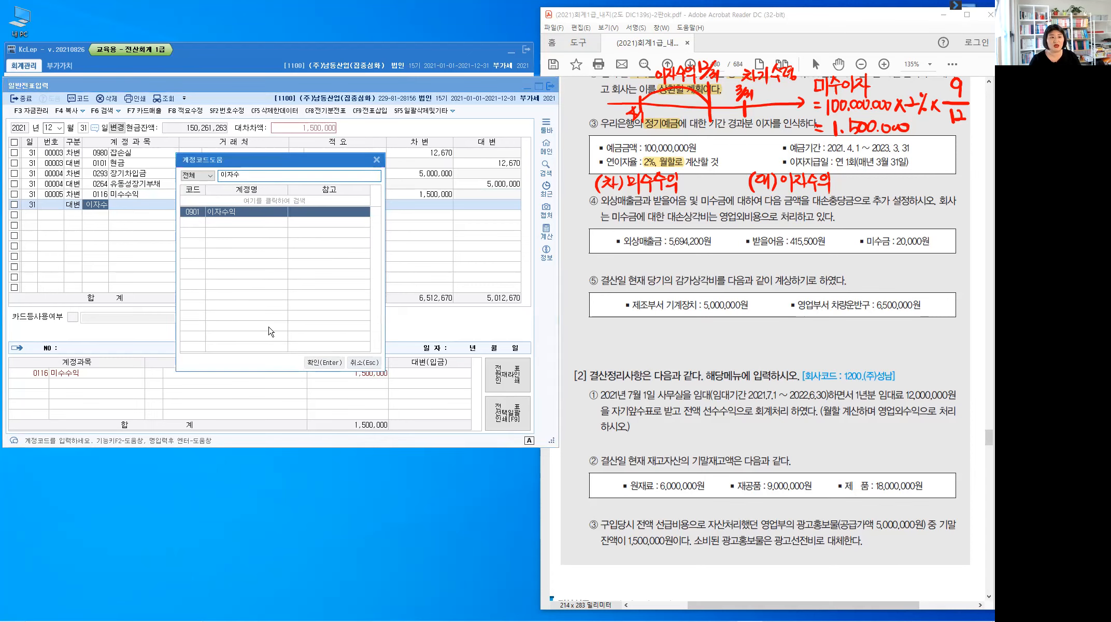
{"action": "key", "text": "Return"}
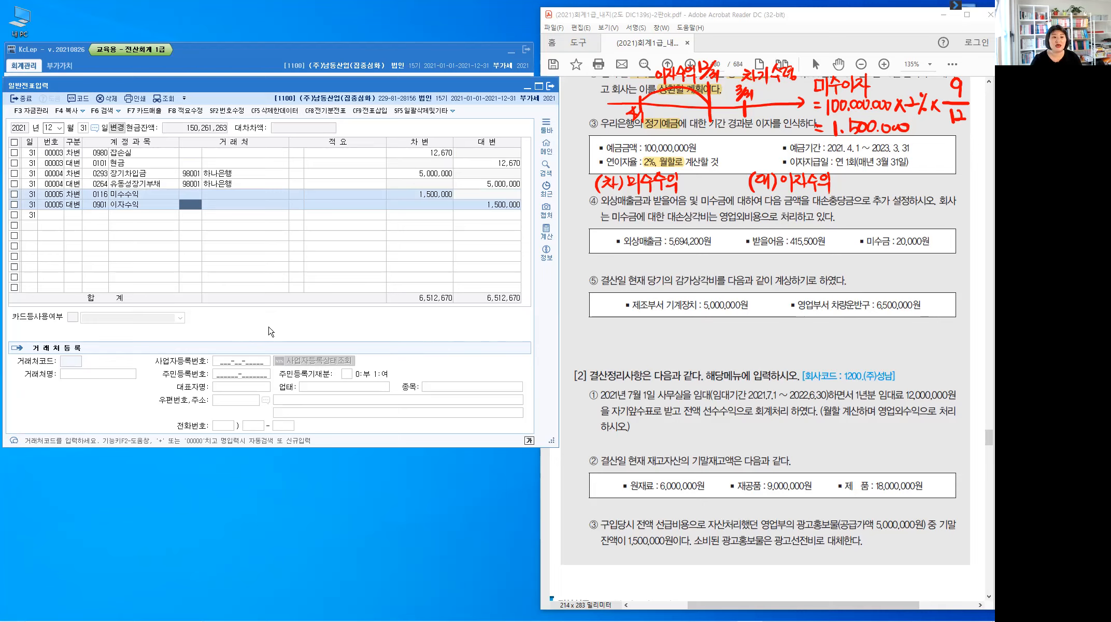
{"action": "key", "text": "Return"}
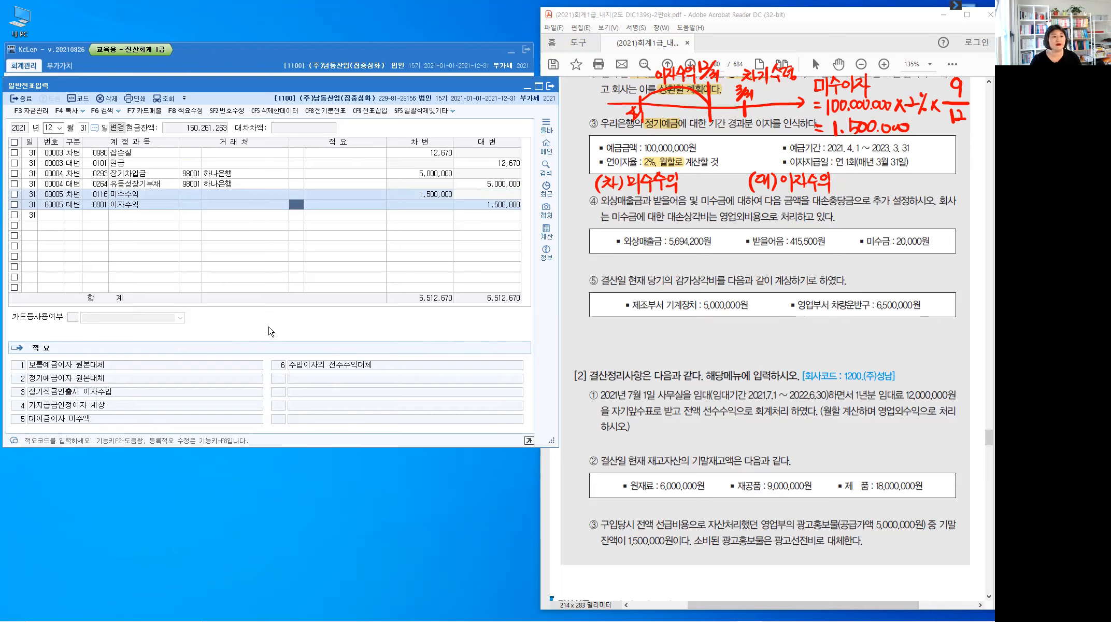
{"action": "key", "text": "Return"}
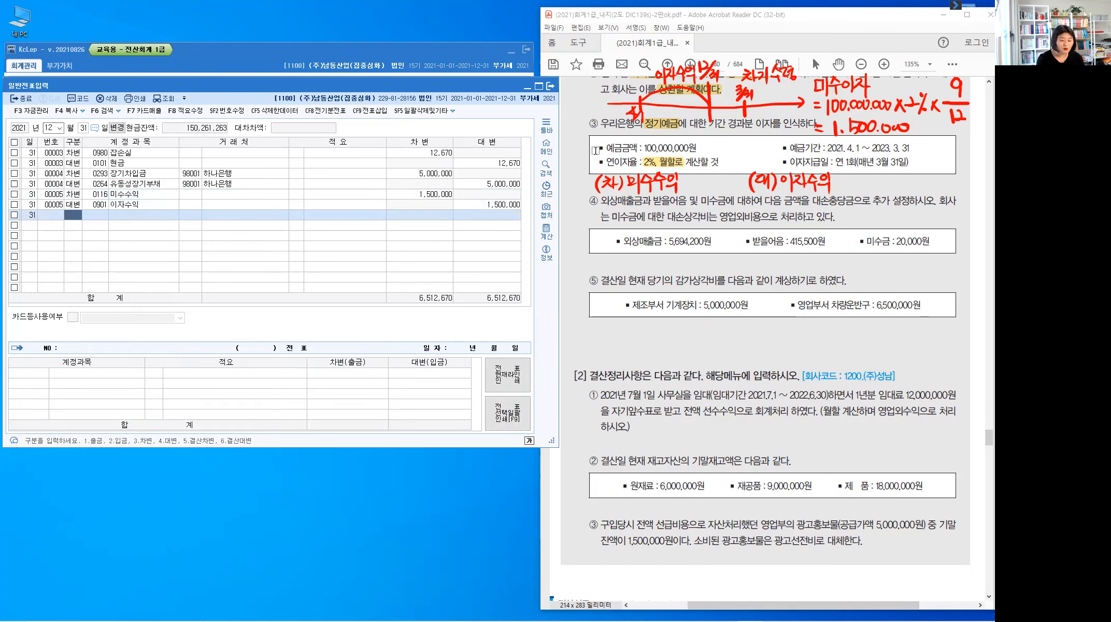
Clear the red handwritten notes and highlight "대손충당금으로 추가 설정하시오." in question ④.
{"action": "key", "text": "Escape"}
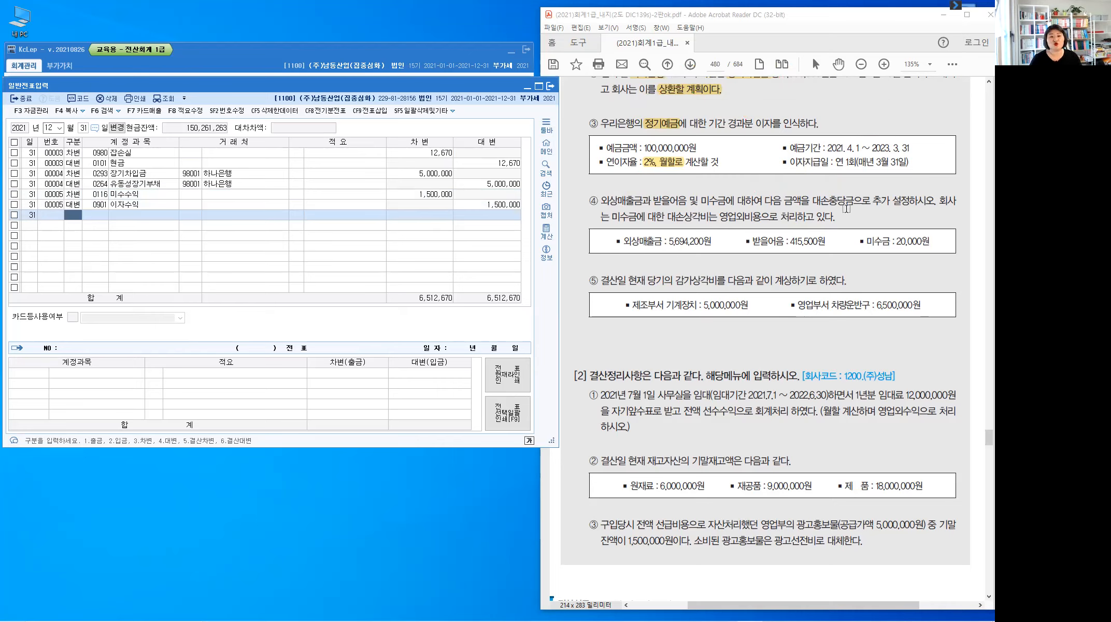
{"action": "left_click_drag", "start_coordinate": [867, 197], "coordinate": [899, 200]}
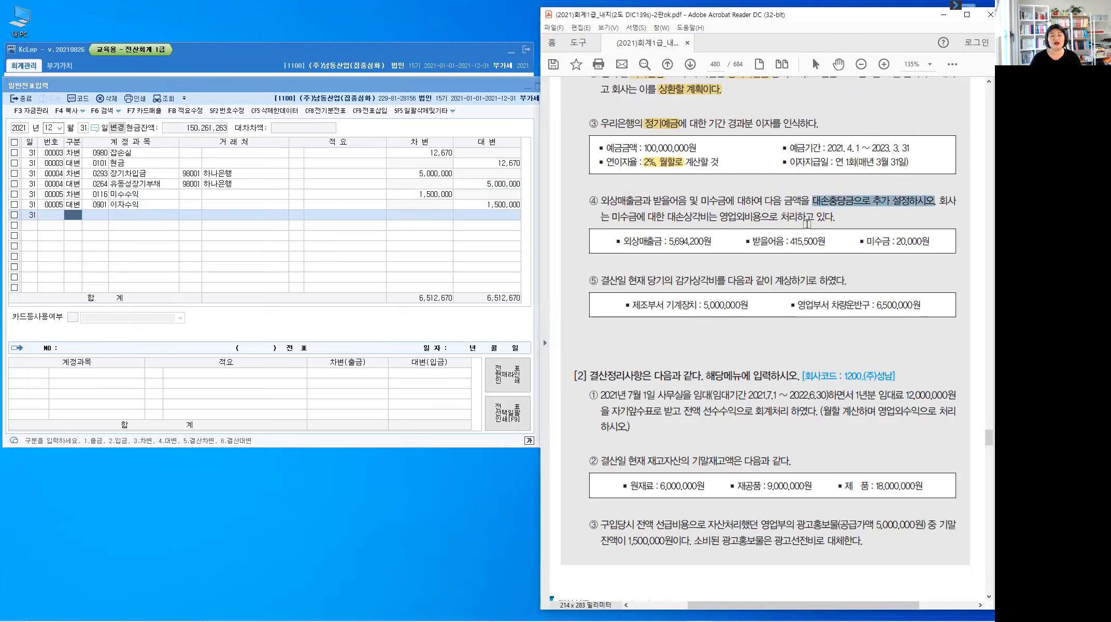
{"action": "left_click", "coordinate": [807, 221]}
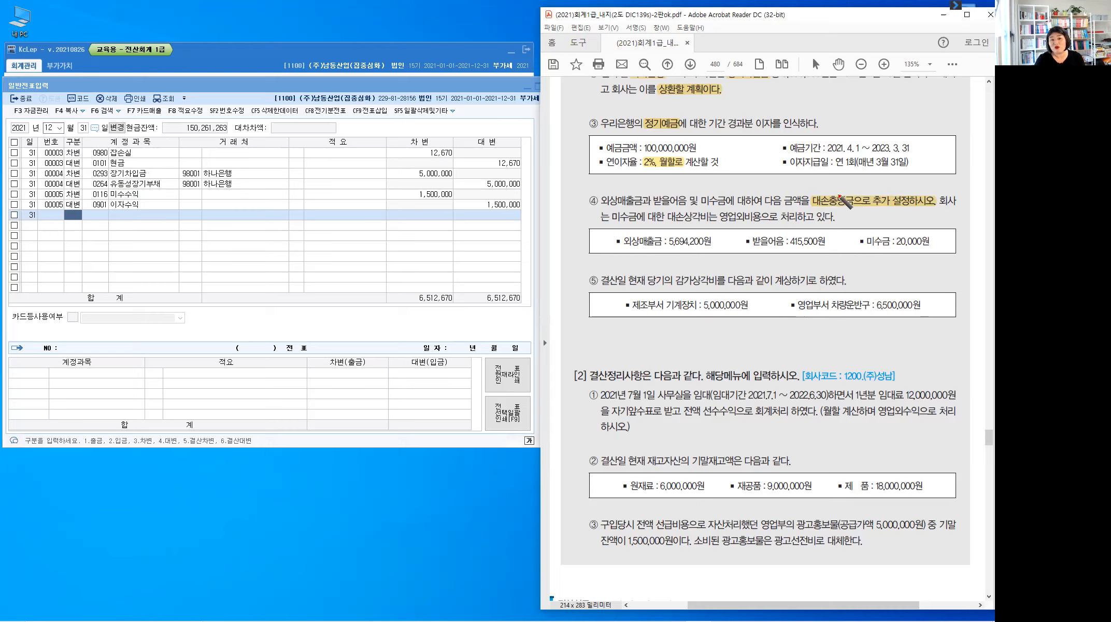
Draw a red arrow down to the highlighted 대손충당금 phrase and write 채권잔액×대손추정률 above it.
{"action": "left_click_drag", "start_coordinate": [840, 126], "coordinate": [843, 190]}
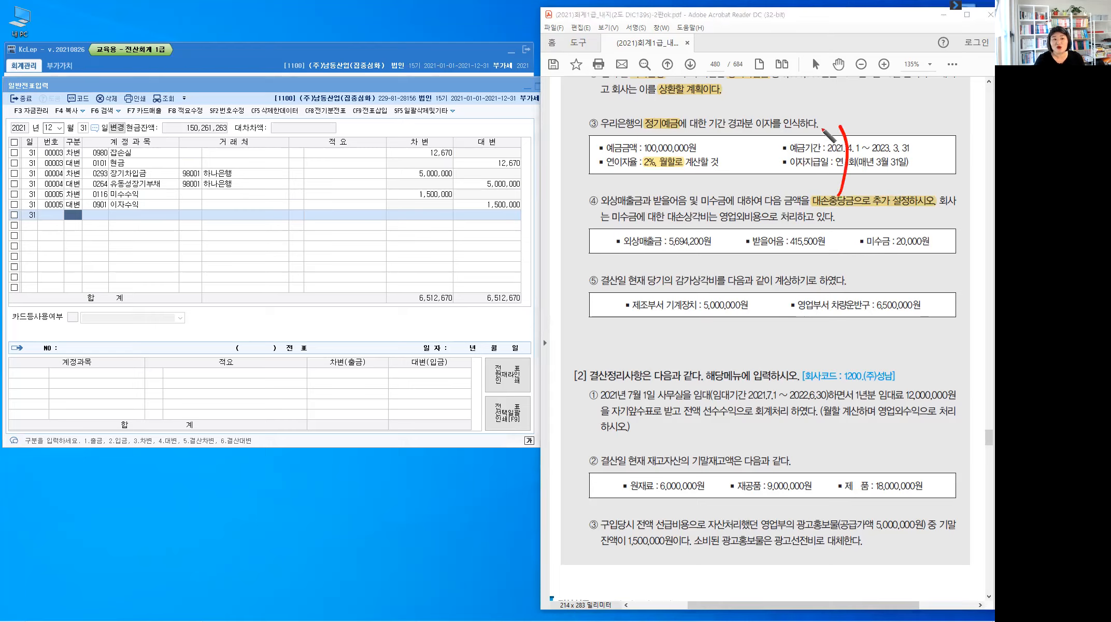
{"action": "mouse_move", "coordinate": [755, 89]}
{"action": "left_mouse_down"}
{"action": "mouse_move", "coordinate": [793, 104]}
{"action": "mouse_move", "coordinate": [834, 91]}
{"action": "mouse_move", "coordinate": [850, 108]}
{"action": "mouse_move", "coordinate": [859, 91]}
{"action": "mouse_move", "coordinate": [853, 106]}
{"action": "mouse_move", "coordinate": [881, 94]}
{"action": "mouse_move", "coordinate": [883, 107]}
{"action": "left_mouse_up"}
{"action": "left_click_drag", "start_coordinate": [887, 85], "coordinate": [885, 106]}
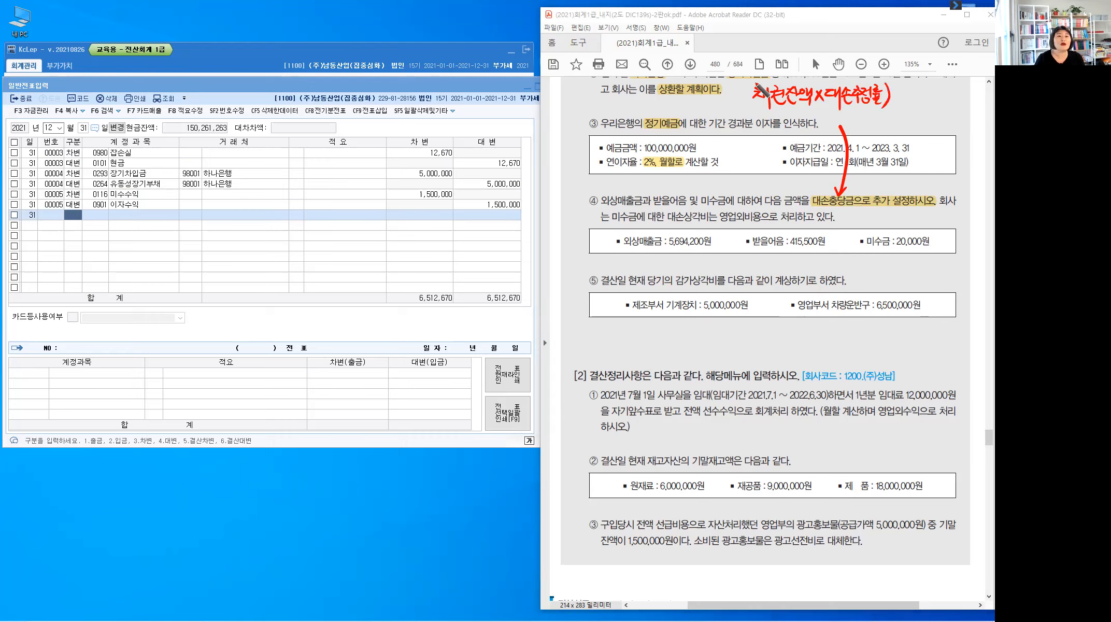
Add the opening parenthesis before the red 채권잔액×대손추정률 formula and write − 대손충당금잔액 after it.
{"action": "left_click_drag", "start_coordinate": [753, 82], "coordinate": [753, 106]}
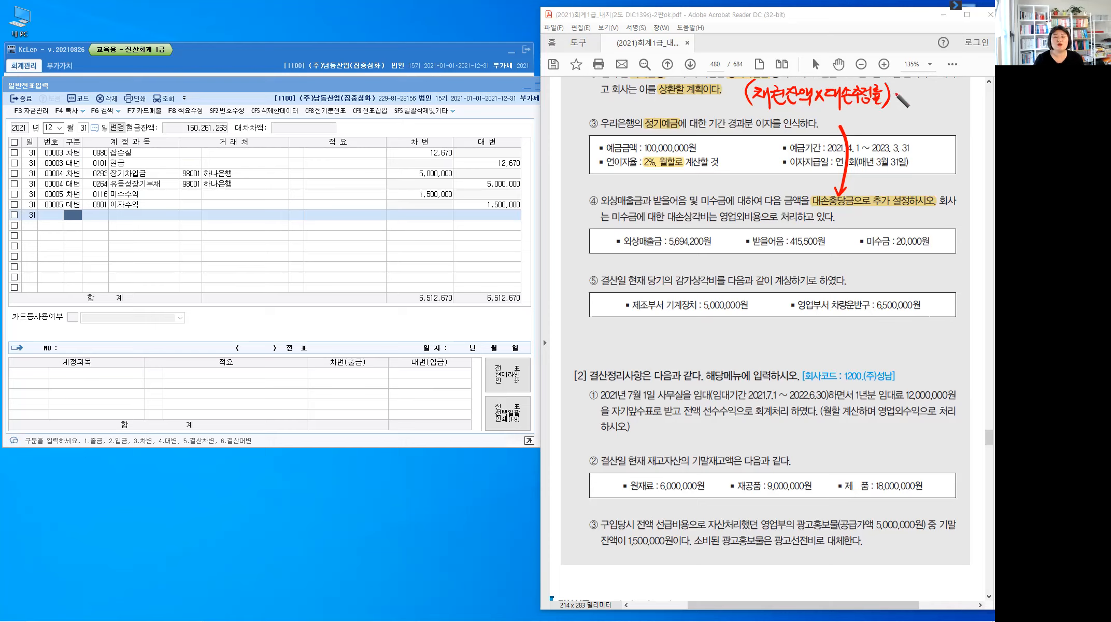
{"action": "left_click_drag", "start_coordinate": [896, 93], "coordinate": [928, 103]}
{"action": "mouse_move", "coordinate": [931, 87]}
{"action": "left_mouse_down"}
{"action": "mouse_move", "coordinate": [937, 107]}
{"action": "mouse_move", "coordinate": [926, 96]}
{"action": "left_mouse_up"}
{"action": "left_click_drag", "start_coordinate": [930, 92], "coordinate": [934, 95]}
{"action": "left_click_drag", "start_coordinate": [926, 98], "coordinate": [935, 97]}
{"action": "left_click_drag", "start_coordinate": [927, 100], "coordinate": [942, 85]}
{"action": "left_click_drag", "start_coordinate": [936, 89], "coordinate": [944, 93]}
{"action": "left_click_drag", "start_coordinate": [939, 94], "coordinate": [947, 94]}
{"action": "left_click_drag", "start_coordinate": [947, 94], "coordinate": [950, 97]}
{"action": "left_click_drag", "start_coordinate": [955, 88], "coordinate": [963, 95]}
{"action": "left_click_drag", "start_coordinate": [955, 98], "coordinate": [962, 95]}
{"action": "left_click_drag", "start_coordinate": [966, 91], "coordinate": [969, 94]}
{"action": "left_click_drag", "start_coordinate": [971, 85], "coordinate": [971, 95]}
{"action": "left_click_drag", "start_coordinate": [972, 91], "coordinate": [975, 92]}
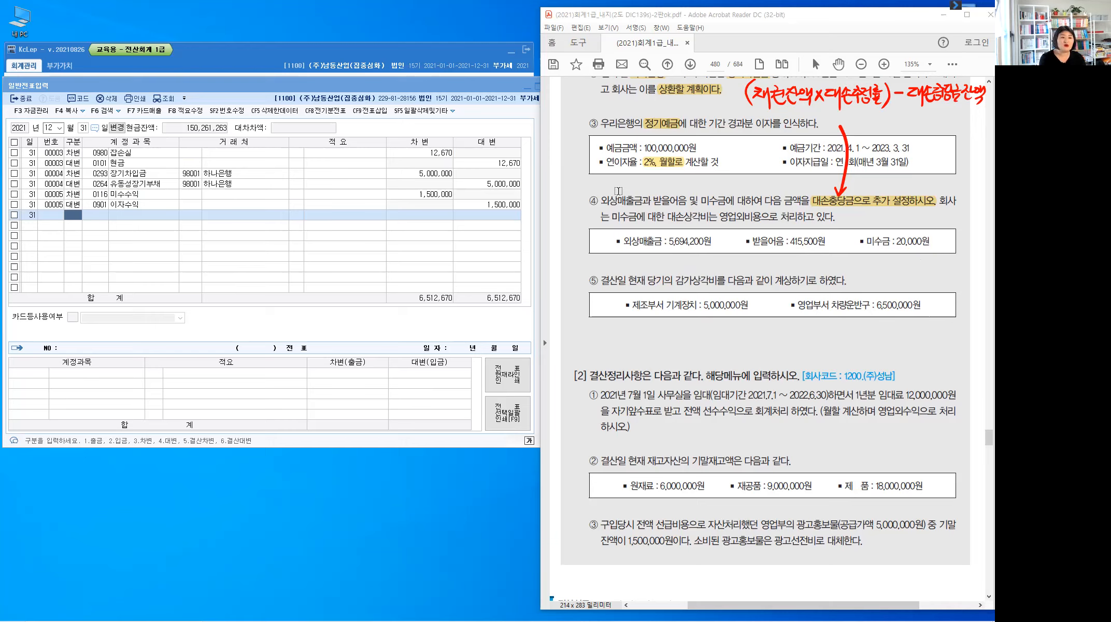
Highlight the ④ question number and the phrase "미수금에 대한 대손상각비는 영업외비용으로 처리하고 있다.".
{"action": "left_click_drag", "start_coordinate": [588, 201], "coordinate": [600, 201]}
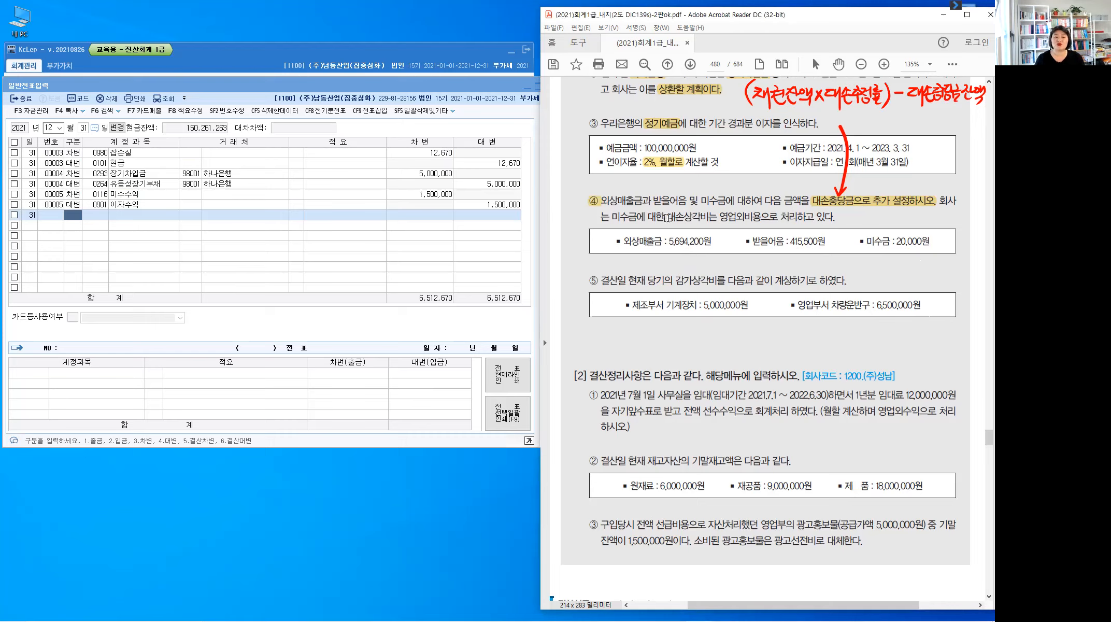
{"action": "left_click_drag", "start_coordinate": [612, 215], "coordinate": [815, 227]}
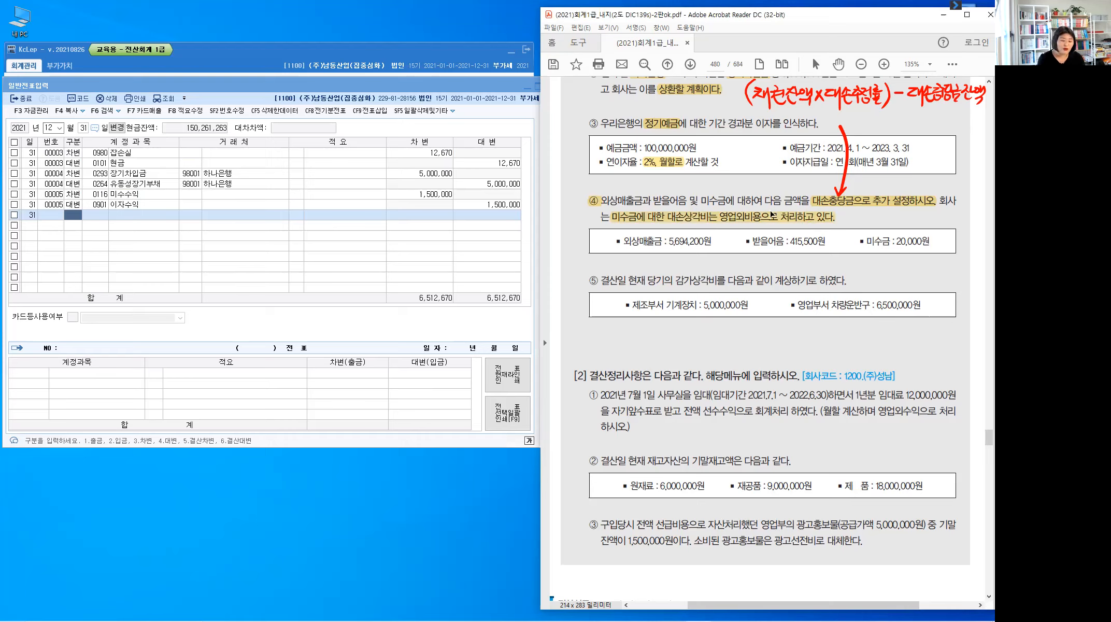
Draw a red bracket joining 외상매출금 and 받을어음 in question ④ and write 매출채권 : 판관비 beneath it.
{"action": "left_click_drag", "start_coordinate": [653, 243], "coordinate": [758, 250]}
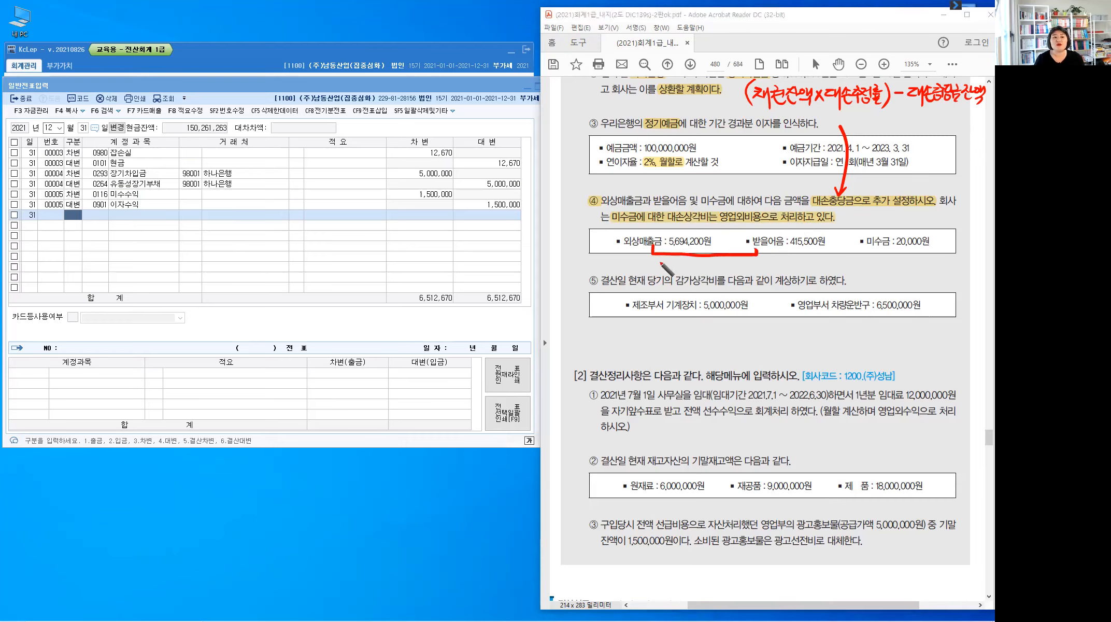
{"action": "left_click_drag", "start_coordinate": [660, 262], "coordinate": [659, 263]}
{"action": "mouse_move", "coordinate": [667, 262]}
{"action": "left_mouse_down"}
{"action": "mouse_move", "coordinate": [672, 278]}
{"action": "mouse_move", "coordinate": [683, 267]}
{"action": "mouse_move", "coordinate": [770, 280]}
{"action": "left_mouse_up"}
{"action": "left_click", "coordinate": [716, 263]}
{"action": "left_click", "coordinate": [715, 268]}
{"action": "left_click", "coordinate": [729, 261]}
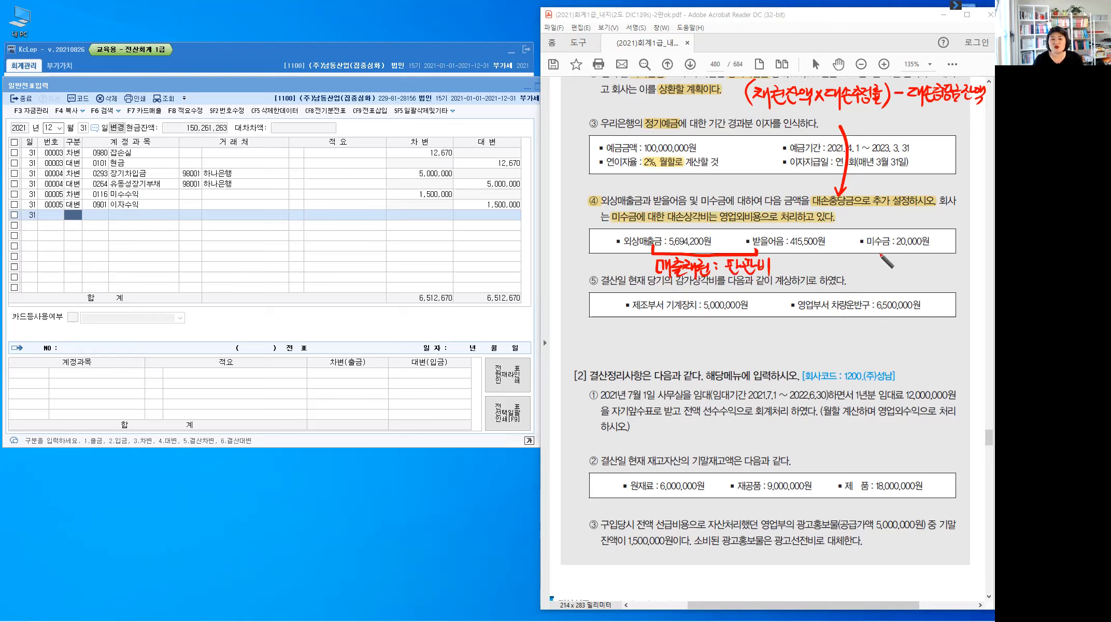
Write the red note 기타채권 : 영업외비용 beneath 미수금 in question ④ and mark it to that item.
{"action": "left_click_drag", "start_coordinate": [853, 261], "coordinate": [903, 271]}
{"action": "left_click", "coordinate": [907, 260]}
{"action": "left_click", "coordinate": [907, 265]}
{"action": "mouse_move", "coordinate": [915, 257]}
{"action": "left_mouse_down"}
{"action": "mouse_move", "coordinate": [935, 268]}
{"action": "mouse_move", "coordinate": [959, 256]}
{"action": "mouse_move", "coordinate": [968, 271]}
{"action": "mouse_move", "coordinate": [955, 278]}
{"action": "left_mouse_up"}
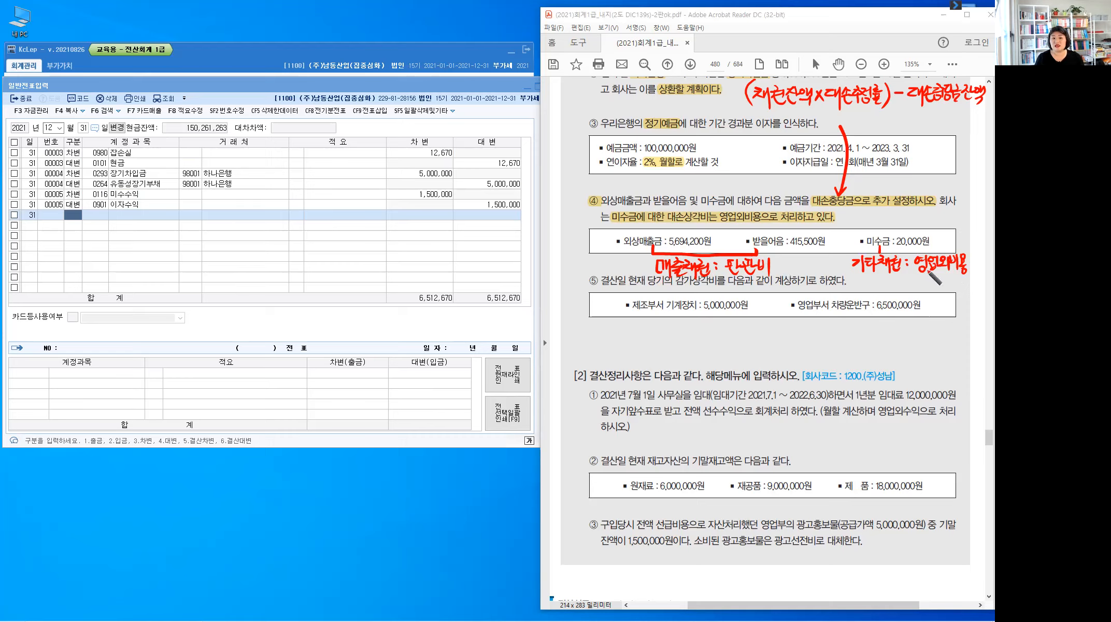
Write 자동 in red in the margin beside question ④.
{"action": "key", "text": "ctrl"}
{"action": "key", "text": "ctrl"}
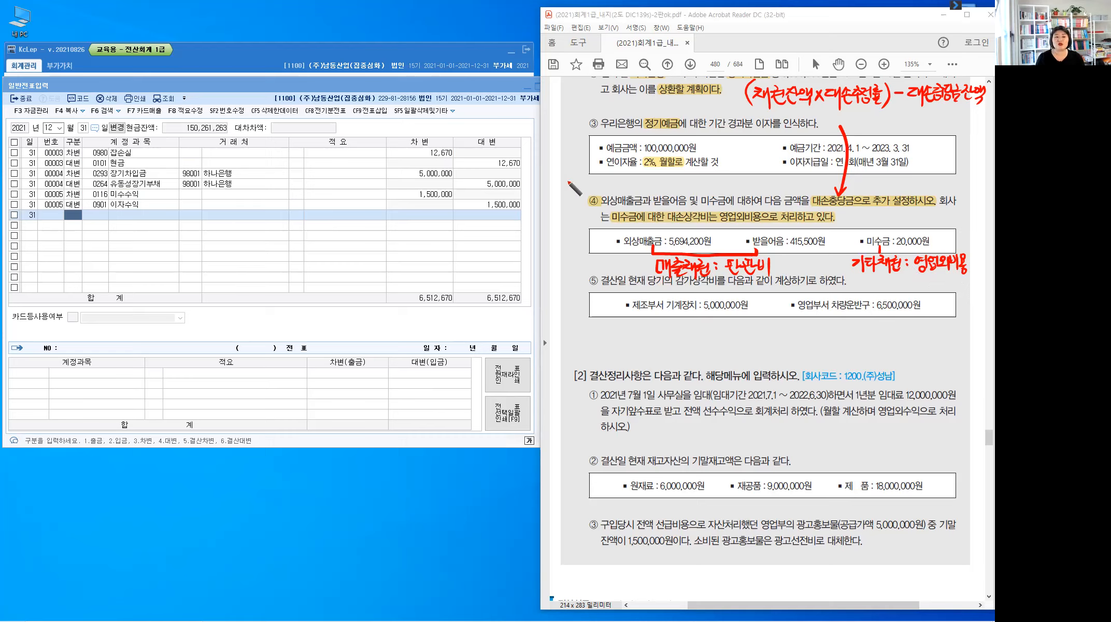
{"action": "left_click_drag", "start_coordinate": [563, 179], "coordinate": [563, 191]}
{"action": "mouse_move", "coordinate": [570, 182]}
{"action": "left_mouse_down"}
{"action": "mouse_move", "coordinate": [578, 205]}
{"action": "mouse_move", "coordinate": [591, 178]}
{"action": "left_mouse_up"}
{"action": "left_click_drag", "start_coordinate": [579, 184], "coordinate": [597, 177]}
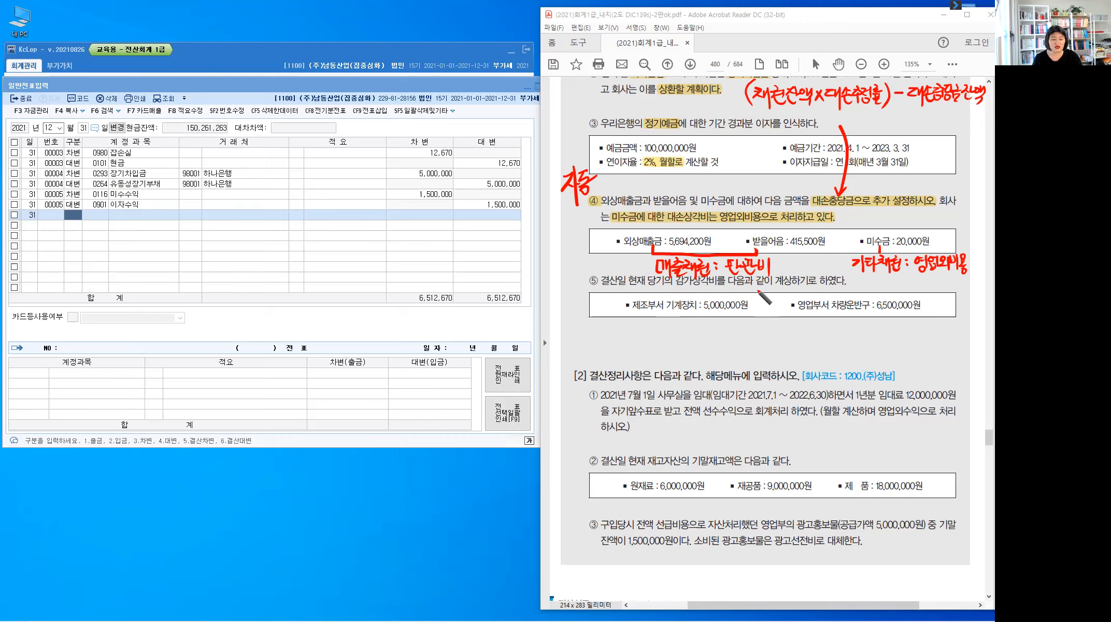
Highlight 계상, 제조, 영업 and the ⑤ question number in the depreciation question.
{"action": "left_click", "coordinate": [775, 284]}
{"action": "left_click_drag", "start_coordinate": [775, 284], "coordinate": [792, 284]}
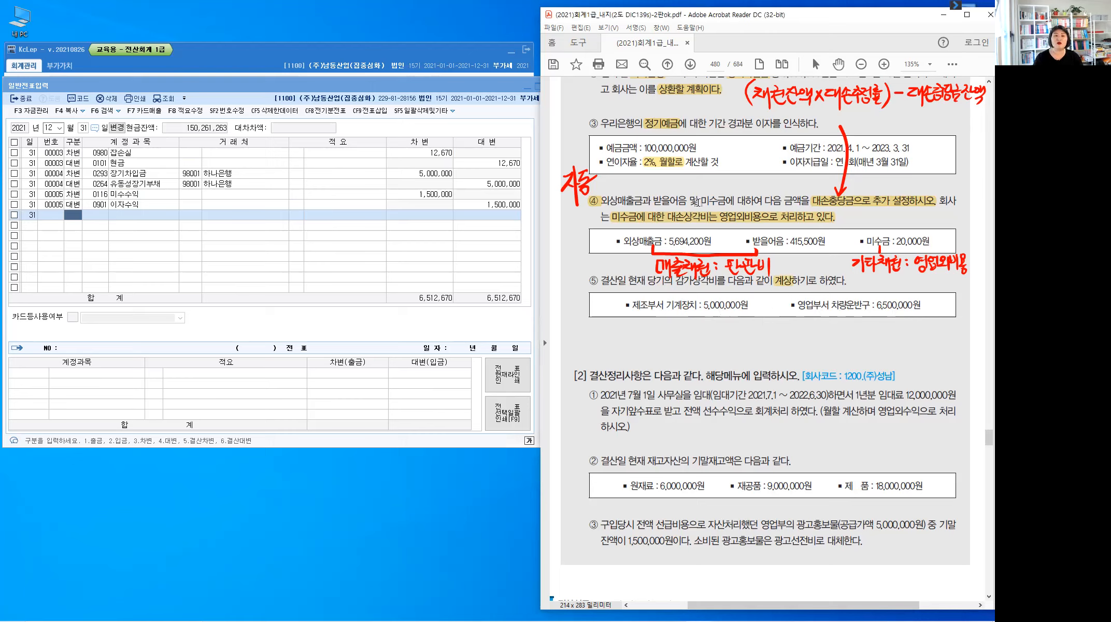
{"action": "left_click_drag", "start_coordinate": [634, 306], "coordinate": [647, 306]}
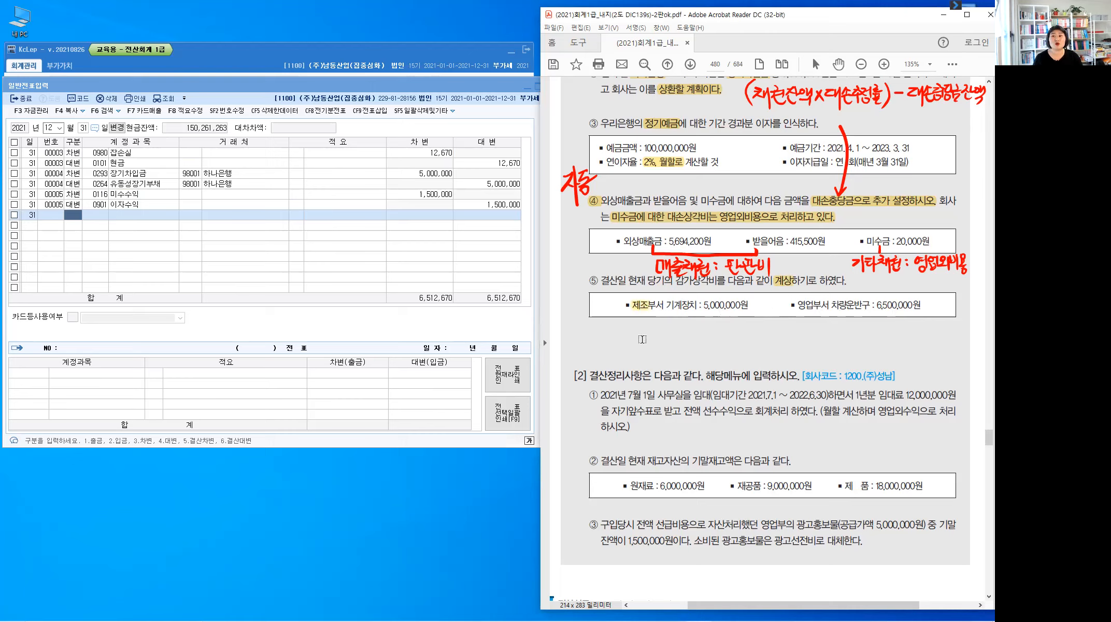
{"action": "left_click_drag", "start_coordinate": [798, 306], "coordinate": [814, 306]}
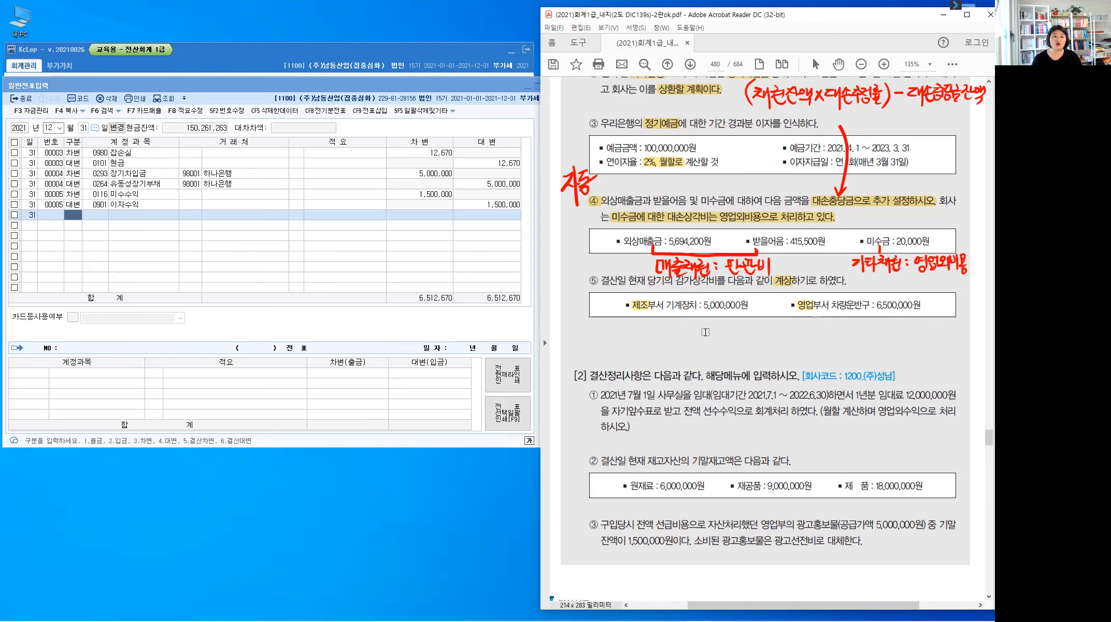
{"action": "left_click_drag", "start_coordinate": [595, 280], "coordinate": [602, 280]}
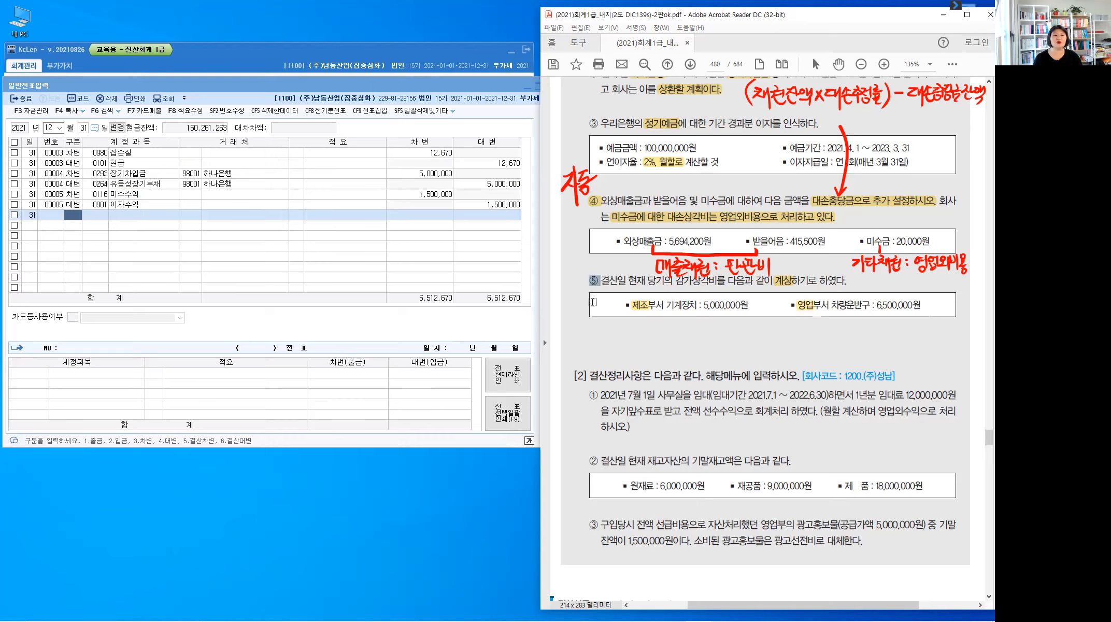
Write 자동 in red in the margin beside question ⑤.
{"action": "key", "text": "alt+1"}
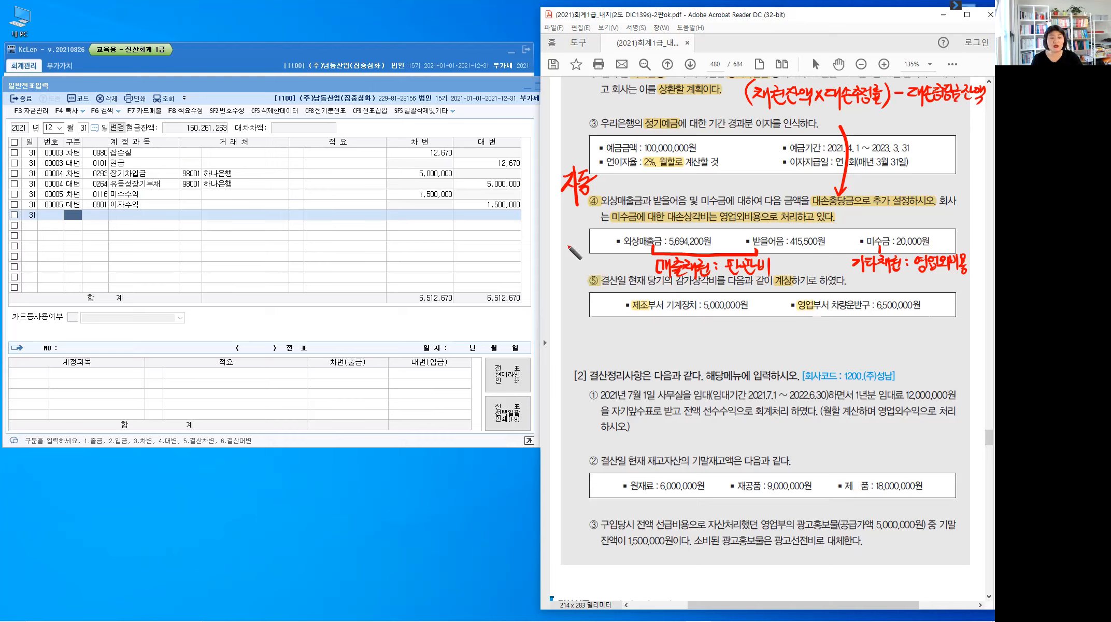
{"action": "left_click_drag", "start_coordinate": [565, 254], "coordinate": [564, 265]}
{"action": "mouse_move", "coordinate": [577, 243]}
{"action": "left_mouse_down"}
{"action": "mouse_move", "coordinate": [580, 281]}
{"action": "mouse_move", "coordinate": [595, 255]}
{"action": "left_mouse_up"}
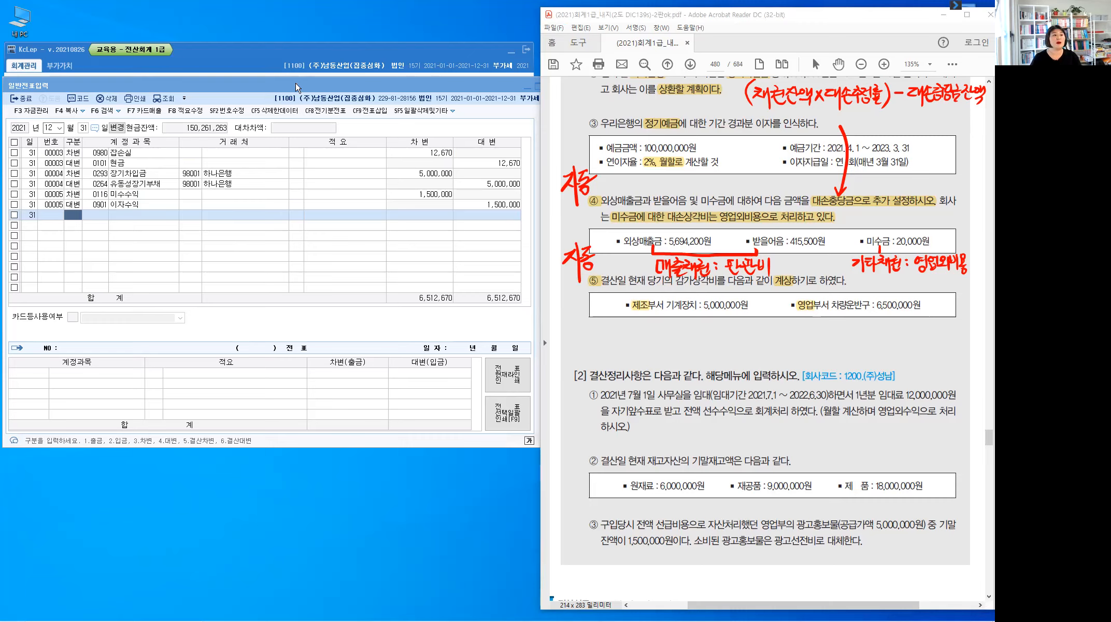
Close 일반전표입력, open 결산자료입력 clear of the question text, and set its period to January through December 2021.
{"action": "left_click", "coordinate": [28, 113]}
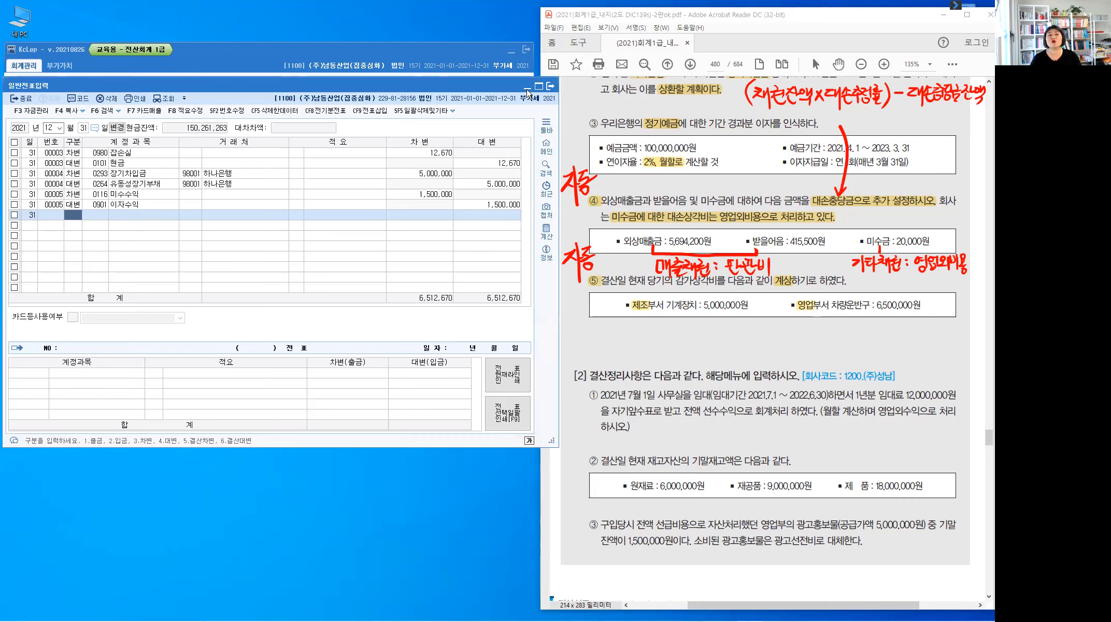
{"action": "key", "text": "Escape"}
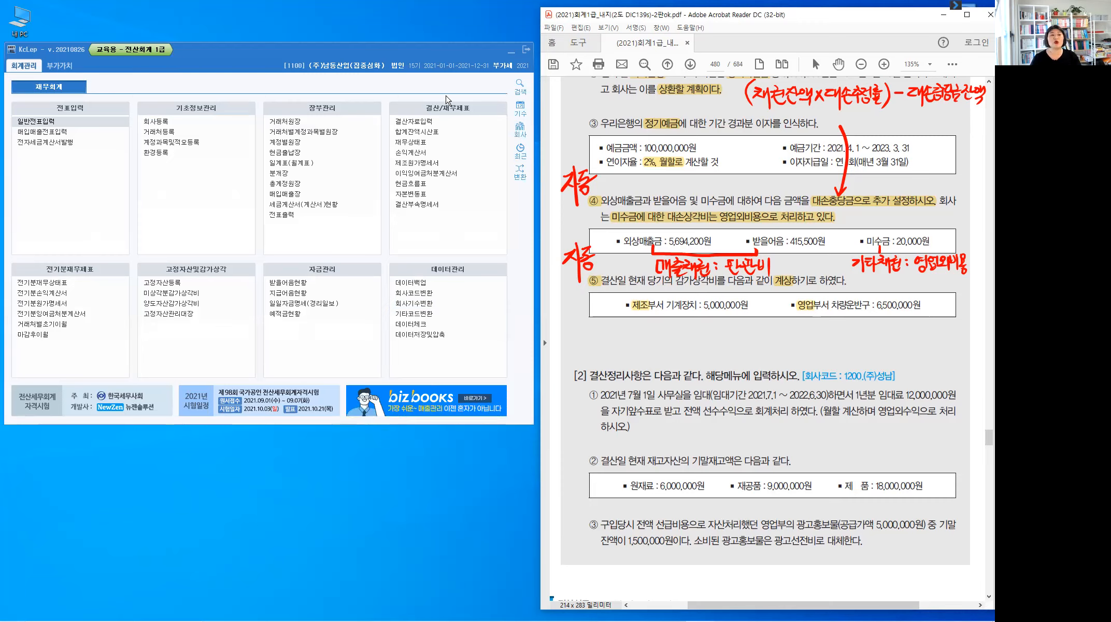
{"action": "left_click", "coordinate": [425, 126]}
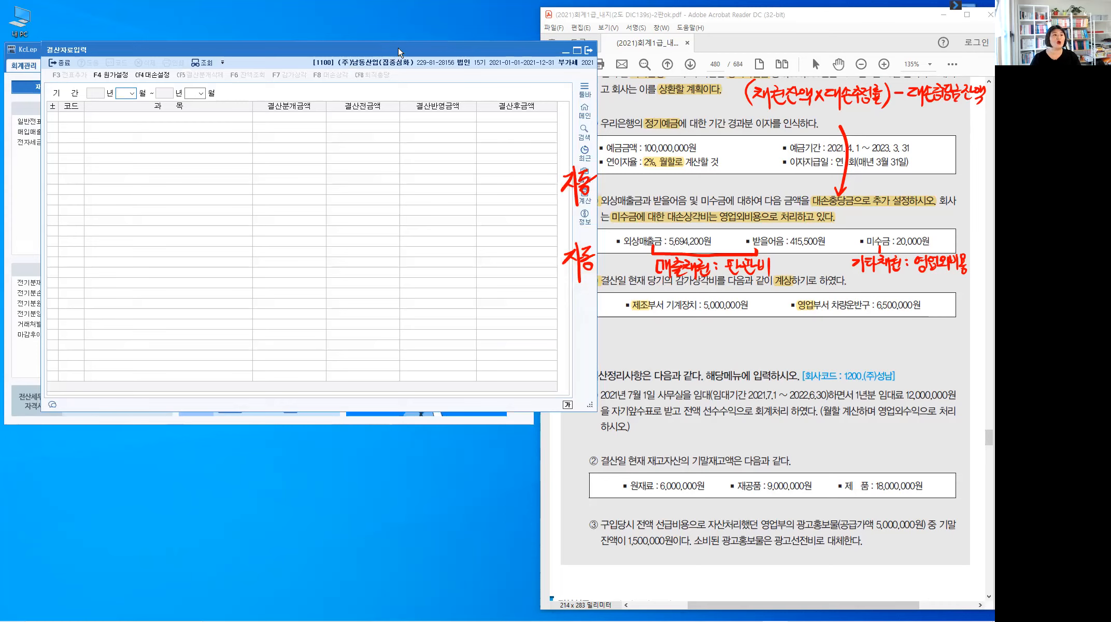
{"action": "left_click_drag", "start_coordinate": [399, 47], "coordinate": [359, 88]}
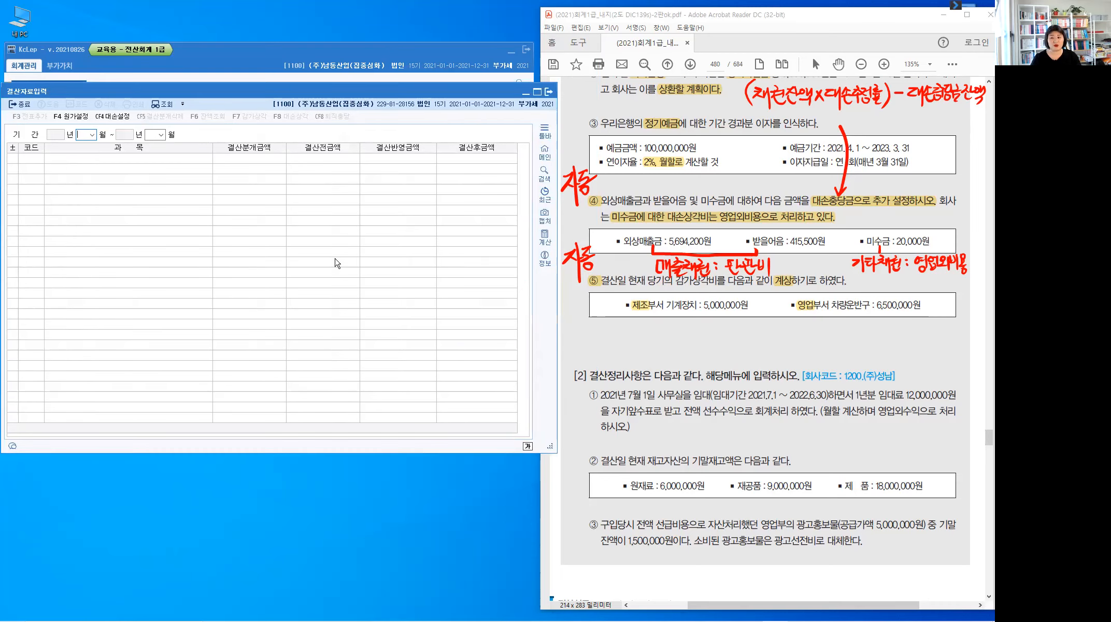
{"action": "type", "text": "0112"}
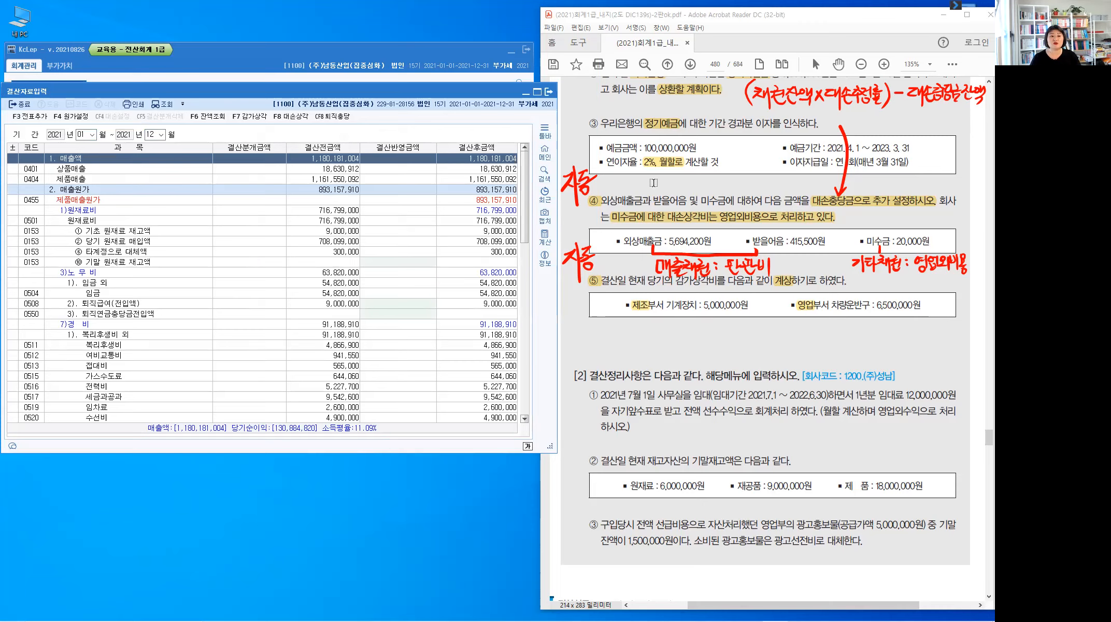
Under 대손상각 in 판매비와 일반관리비, set the 결산반영금액 to 5,694,200 for 외상매출금 and 415,500 for 받을어음.
{"action": "key", "text": "ctrl"}
{"action": "scroll", "coordinate": [527, 285], "scroll_direction": "down", "scroll_amount": 7}
{"action": "scroll", "coordinate": [124, 280], "scroll_direction": "down", "scroll_amount": 3}
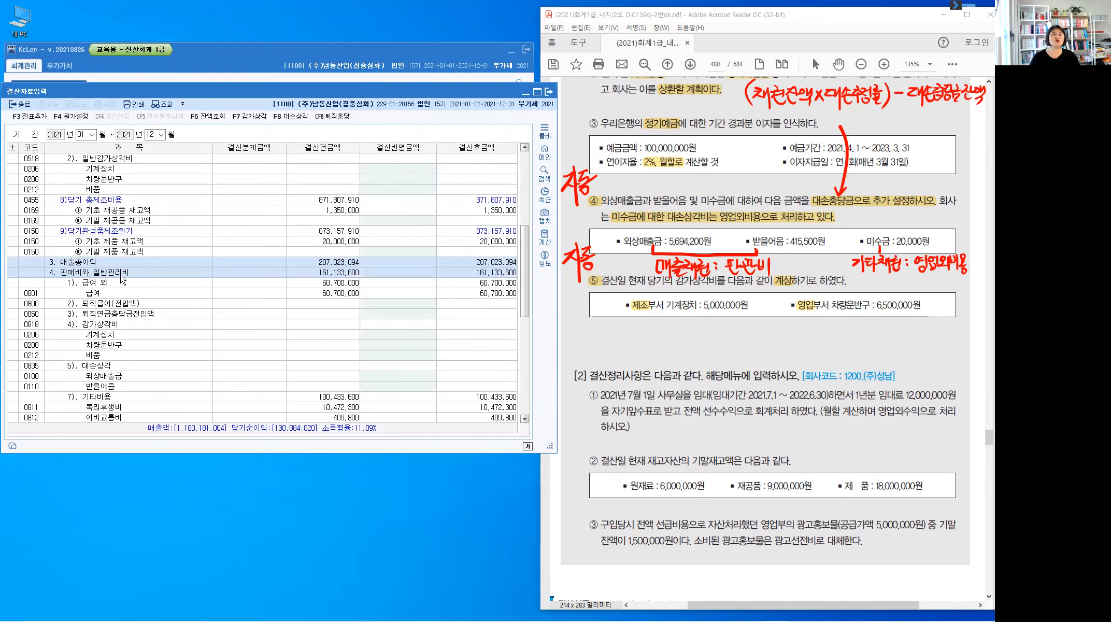
{"action": "left_click", "coordinate": [122, 274]}
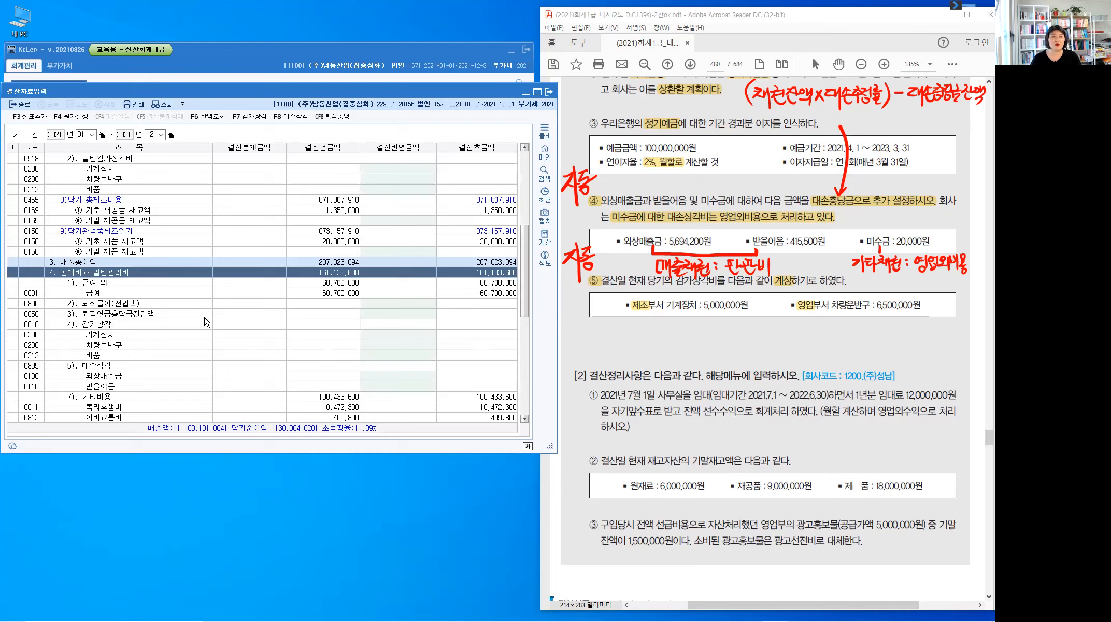
{"action": "scroll", "coordinate": [176, 325], "scroll_direction": "down", "scroll_amount": 3}
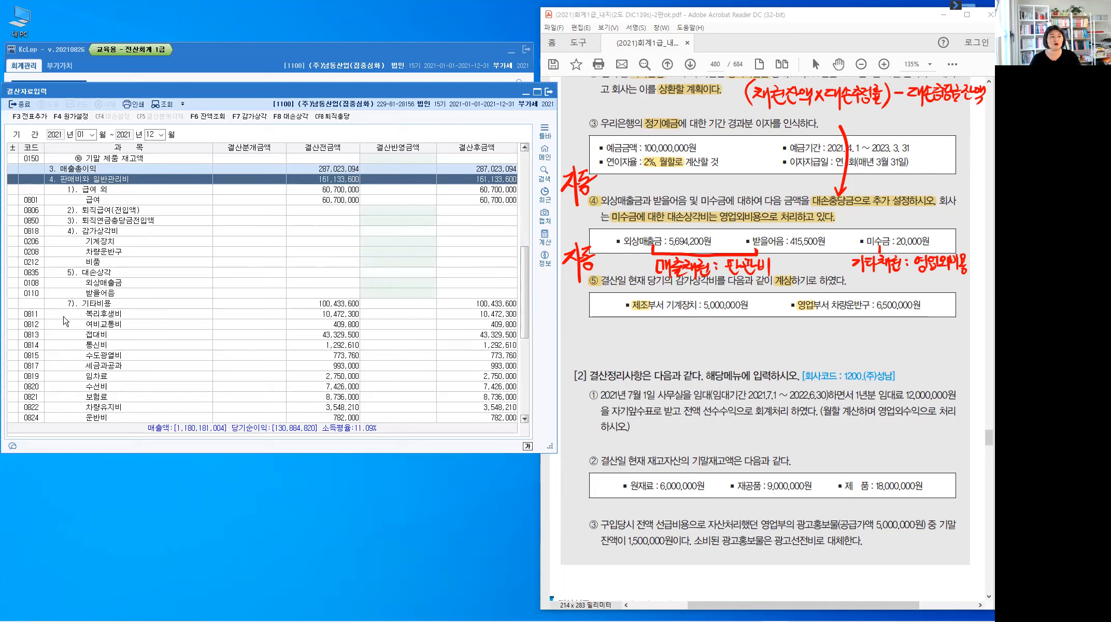
{"action": "left_click", "coordinate": [53, 275]}
{"action": "left_click", "coordinate": [51, 274]}
{"action": "right_click", "coordinate": [50, 275]}
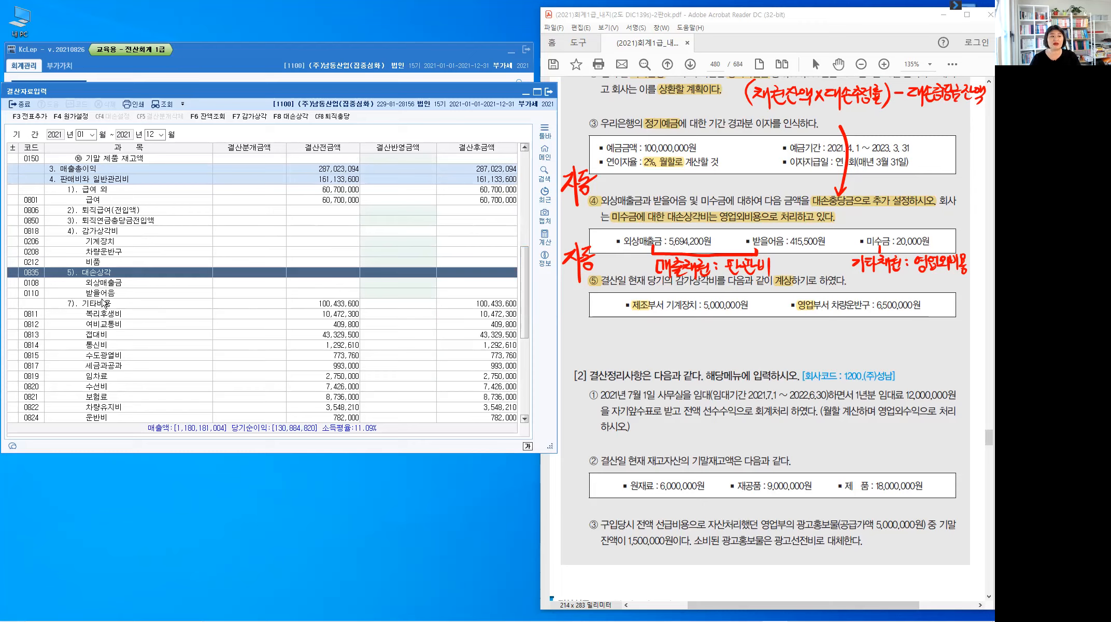
{"action": "left_click", "coordinate": [392, 283]}
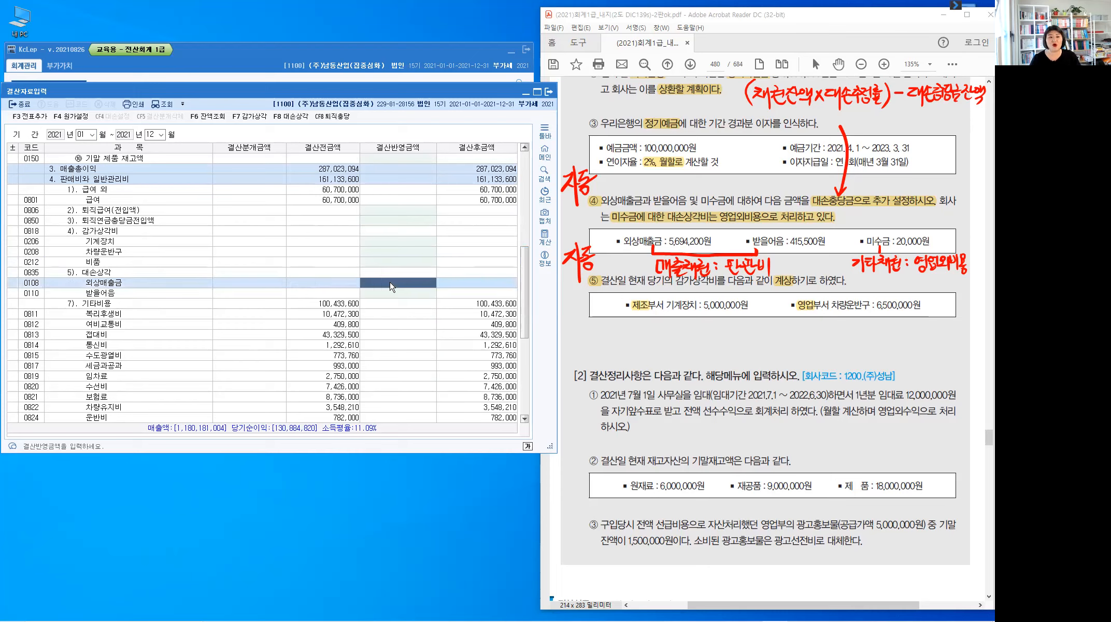
{"action": "type", "text": "59"}
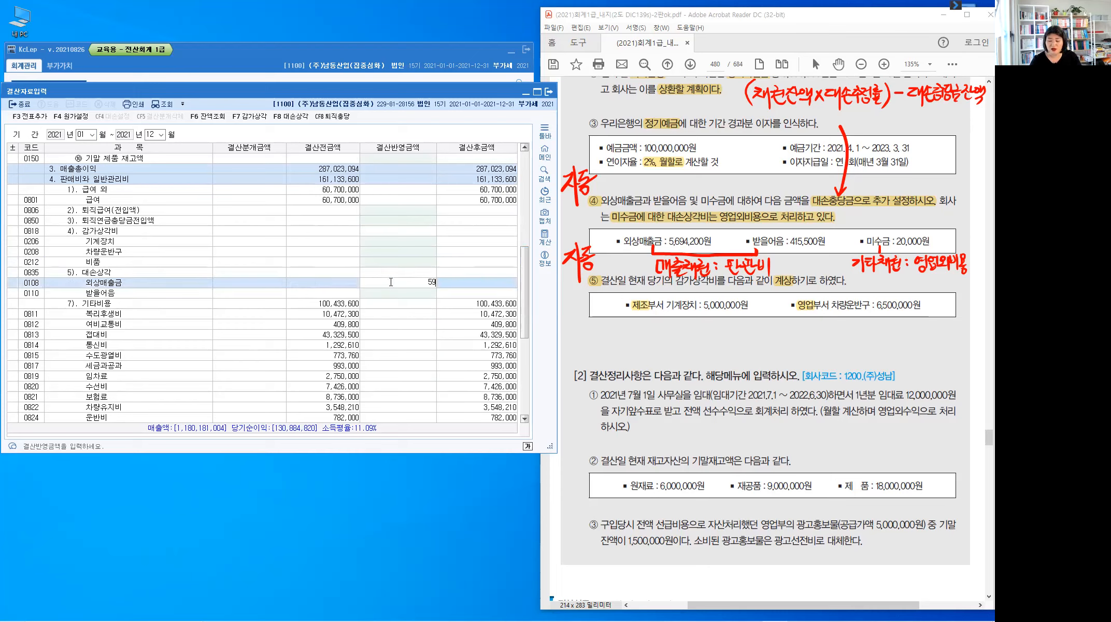
{"action": "key", "text": "BackSpace"}
{"action": "type", "text": "56"}
{"action": "type", "text": "9420"}
{"action": "type", "text": "0"}
{"action": "key", "text": "Return"}
{"action": "key", "text": "Return"}
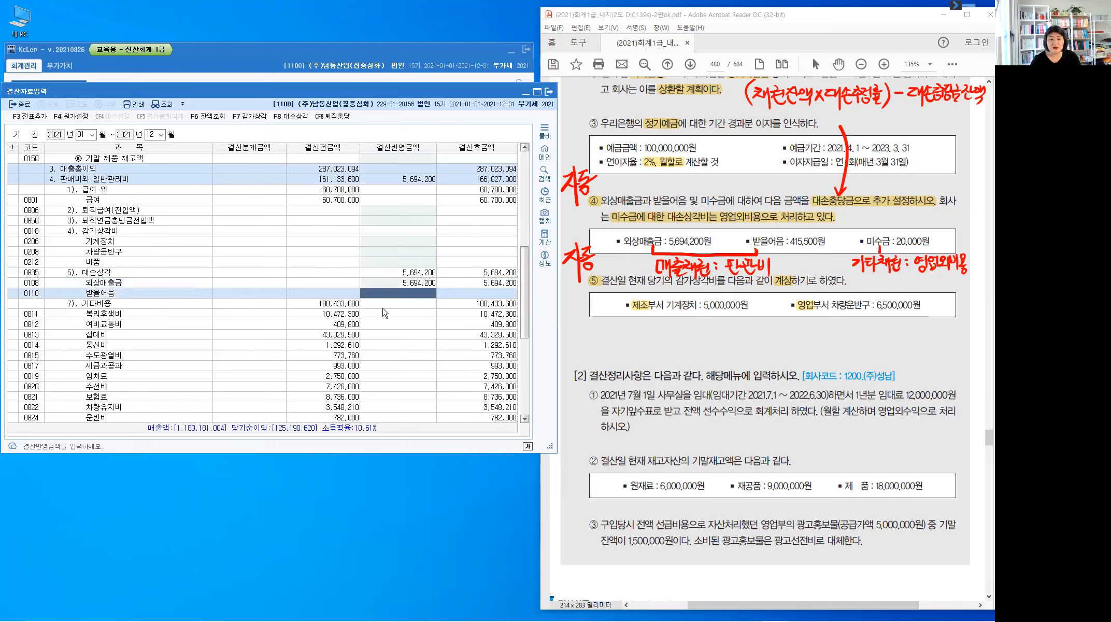
{"action": "type", "text": "415,500"}
{"action": "key", "text": "Return"}
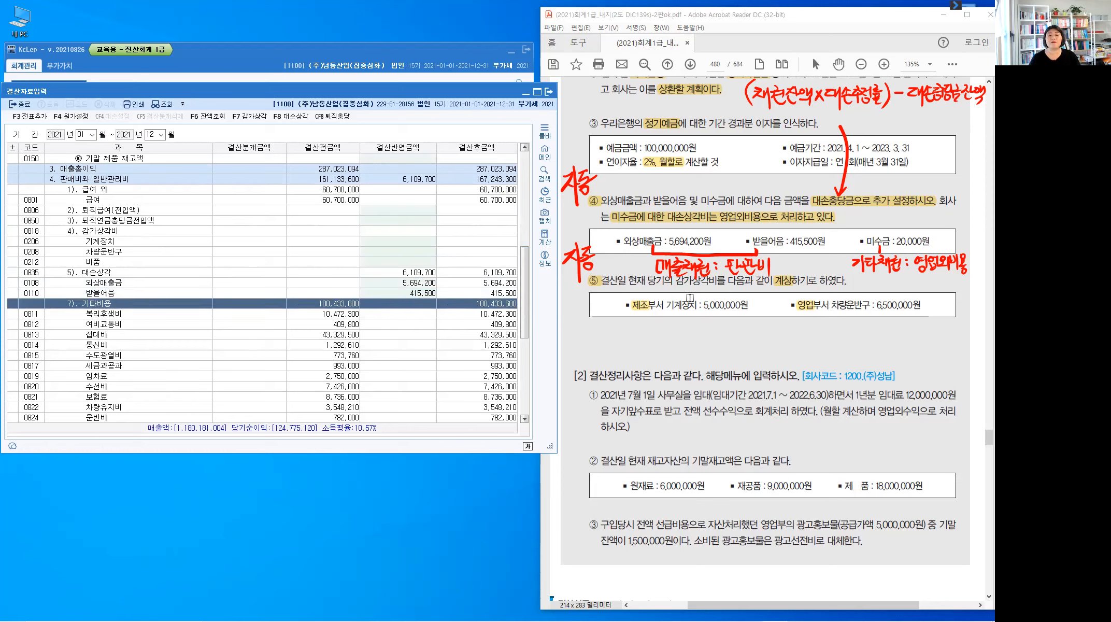
Under 기타의대손상각 in 영업외 비용, set the 결산반영금액 for 미수금 to 20,000.
{"action": "left_click", "coordinate": [736, 276]}
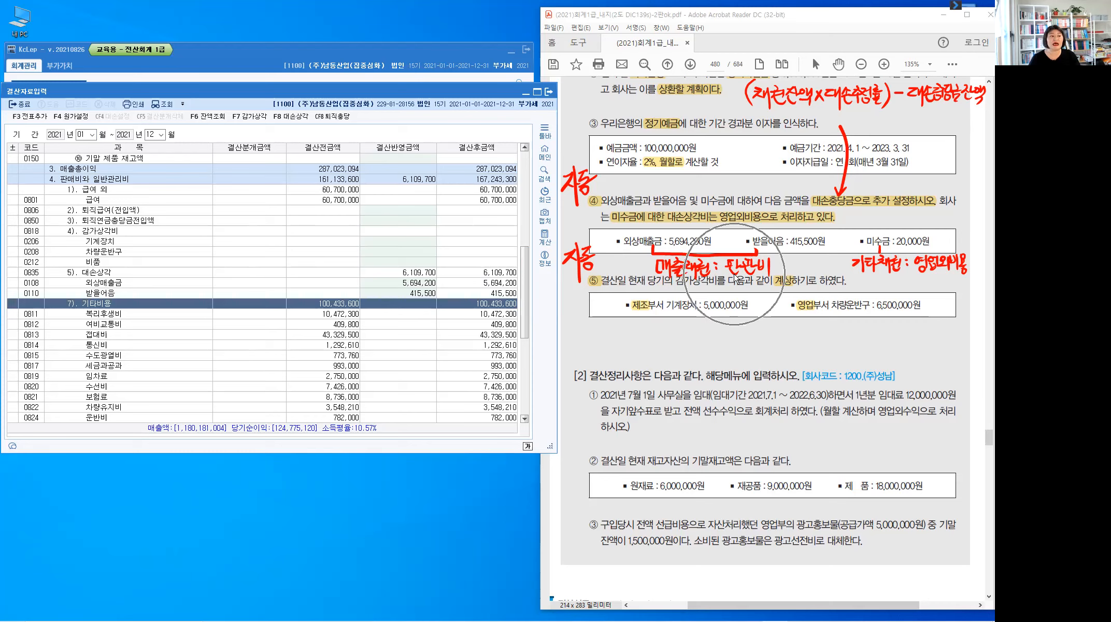
{"action": "scroll", "coordinate": [264, 329], "scroll_direction": "down", "scroll_amount": 1}
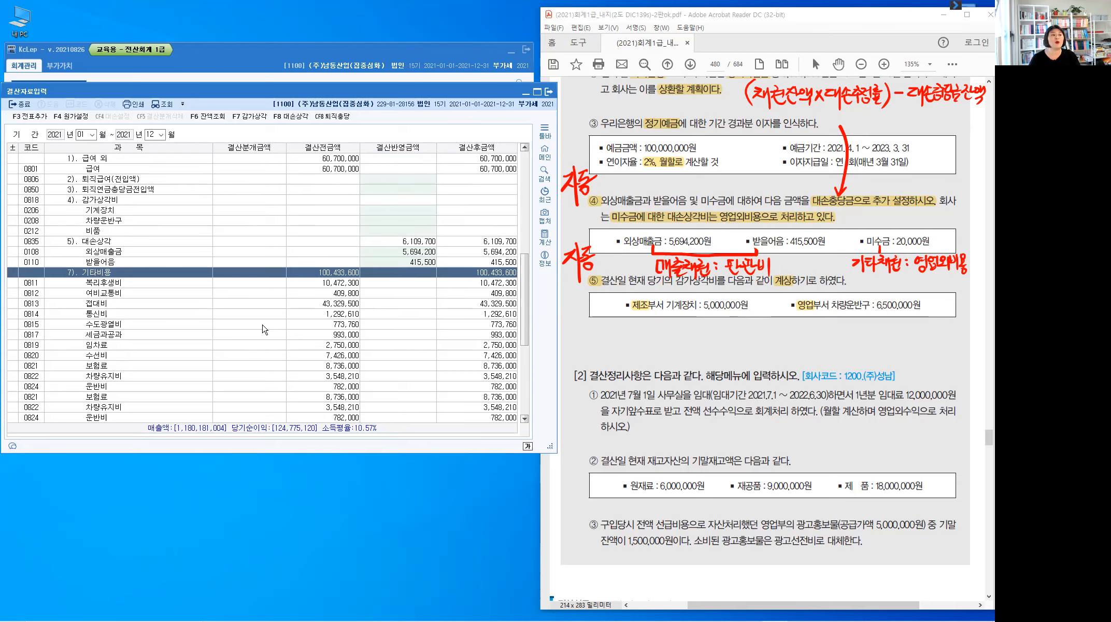
{"action": "scroll", "coordinate": [265, 329], "scroll_direction": "down", "scroll_amount": 3}
{"action": "scroll", "coordinate": [264, 329], "scroll_direction": "down", "scroll_amount": 6}
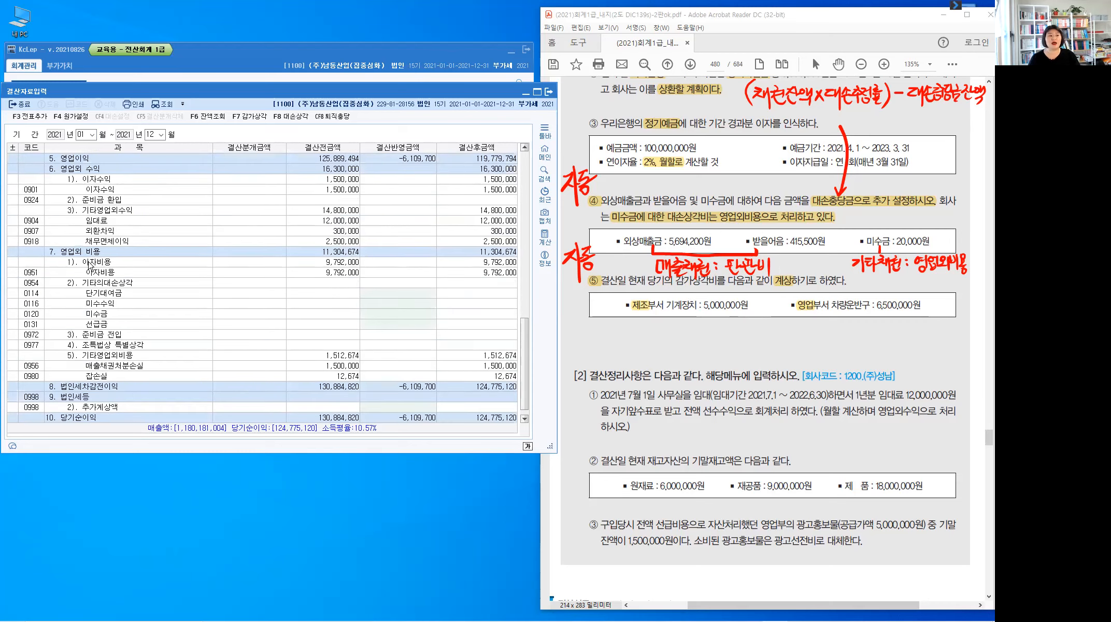
{"action": "left_click", "coordinate": [80, 253]}
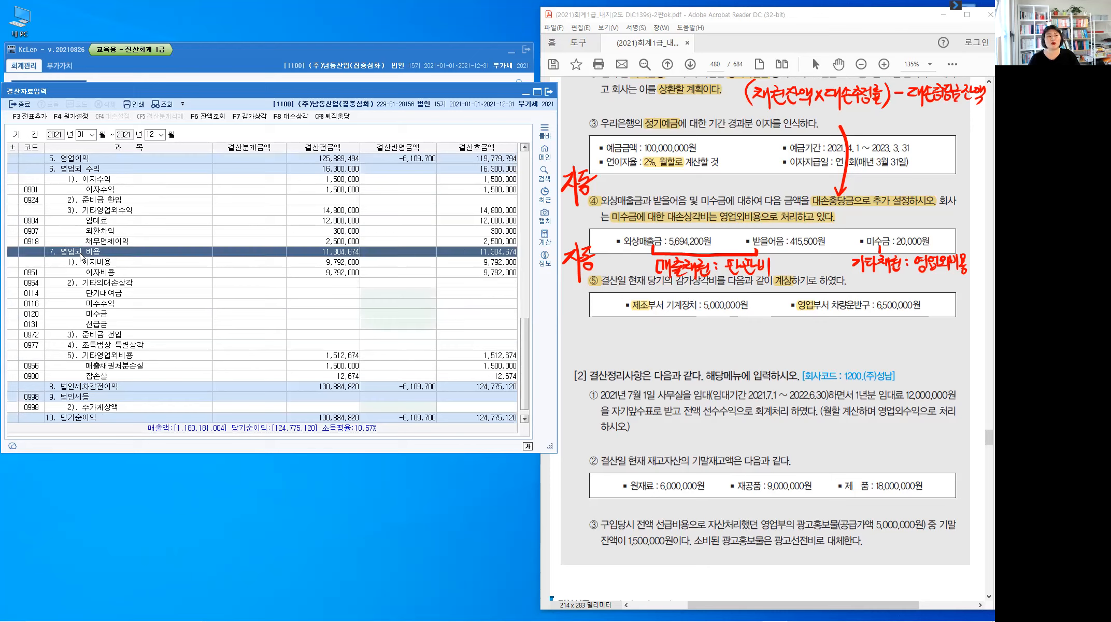
{"action": "left_click", "coordinate": [87, 286]}
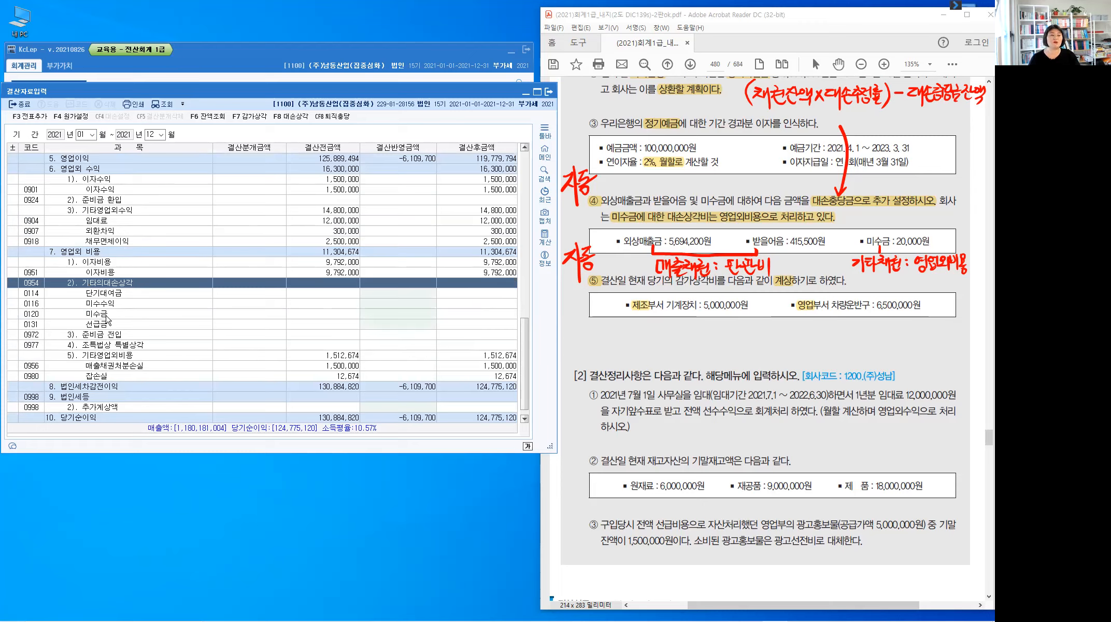
{"action": "left_click", "coordinate": [107, 318]}
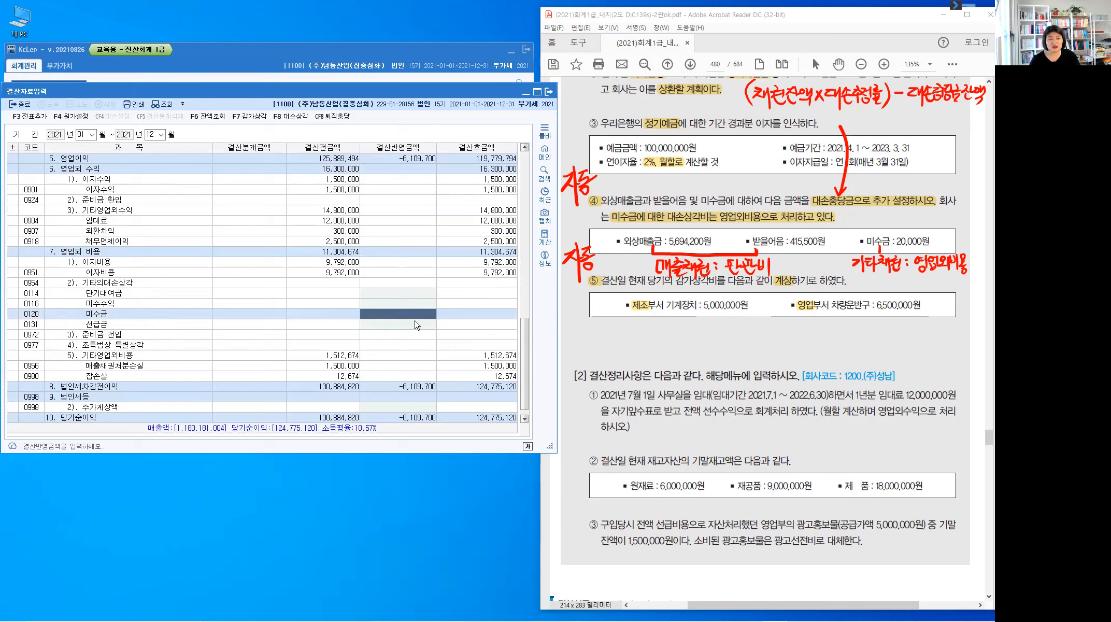
{"action": "type", "text": "20,000"}
{"action": "key", "text": "Return"}
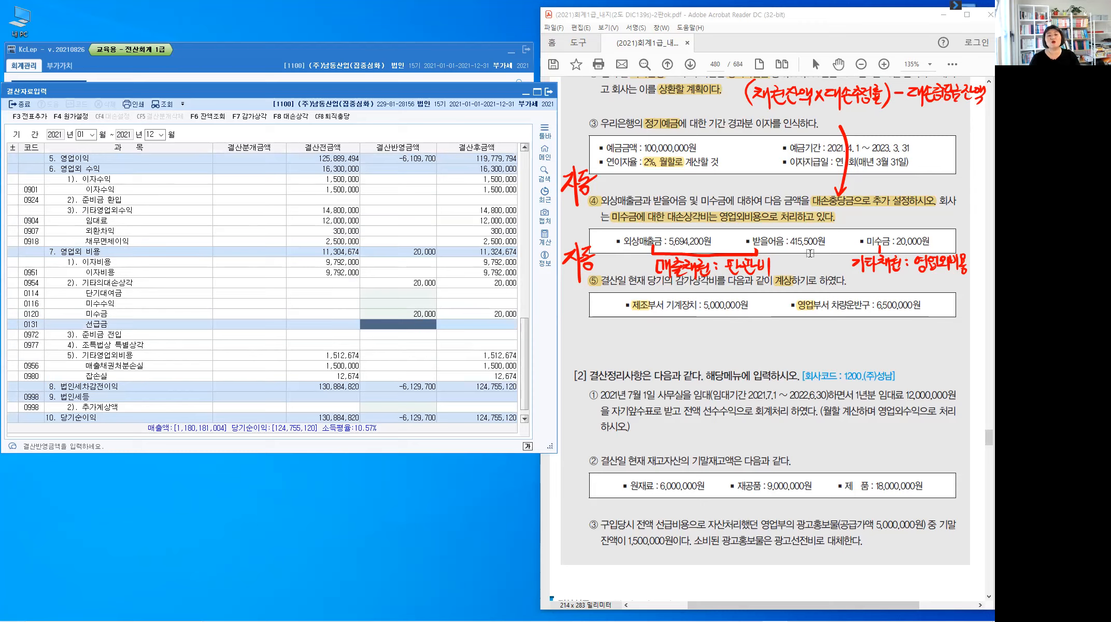
View the automatic 대손상각 calculation and close it without applying it to the closing data.
{"action": "left_click", "coordinate": [292, 119]}
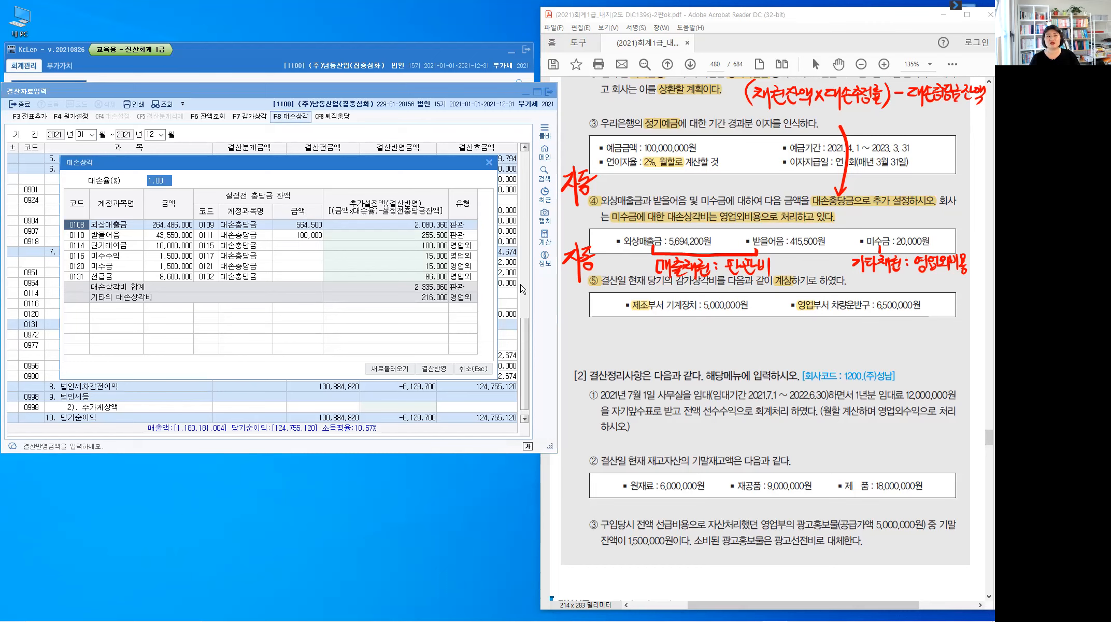
{"action": "key", "text": "Escape"}
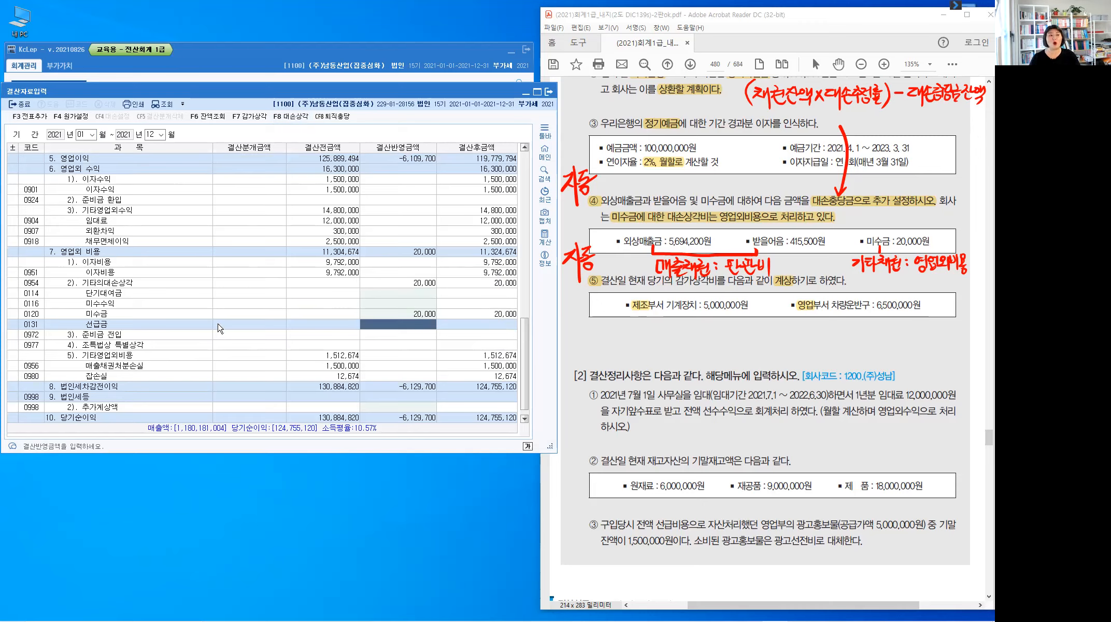
Under 일반감가상각비 in the manufacturing 경비 section, set the 결산반영금액 for 기계장치 to 5,000,000.
{"action": "scroll", "coordinate": [220, 328], "scroll_direction": "up", "scroll_amount": 5}
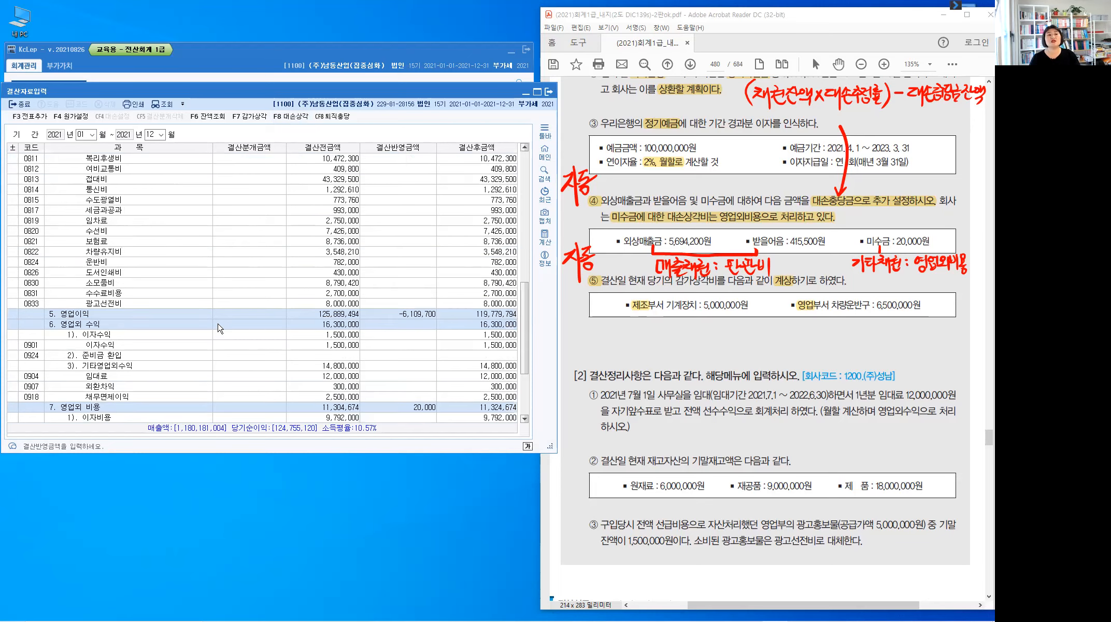
{"action": "scroll", "coordinate": [220, 328], "scroll_direction": "up", "scroll_amount": 10}
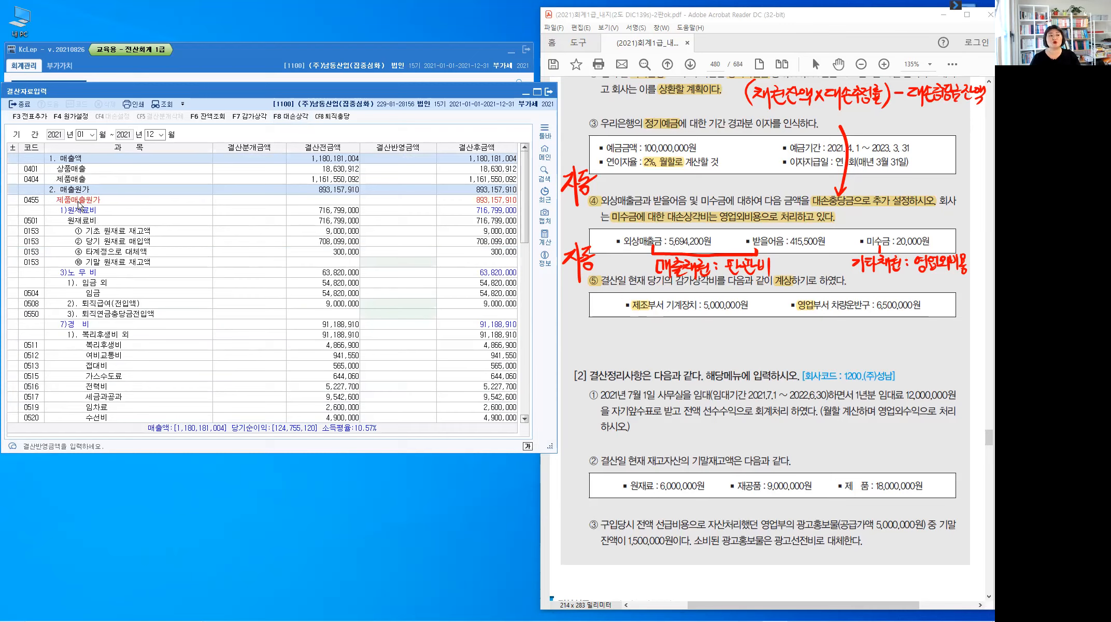
{"action": "left_click", "coordinate": [78, 203]}
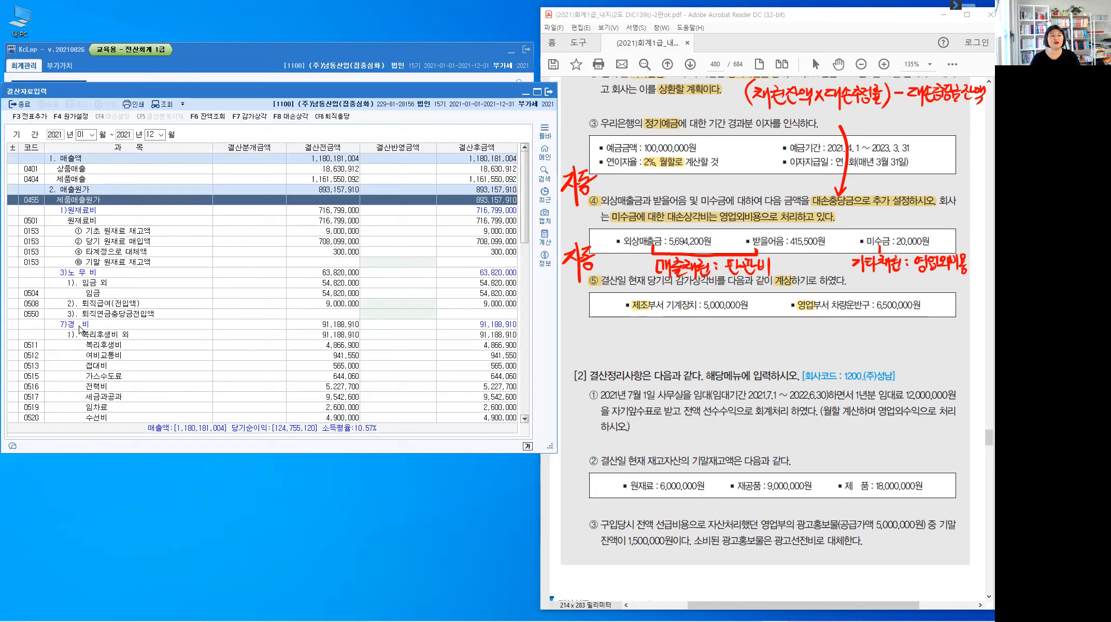
{"action": "left_click", "coordinate": [80, 325]}
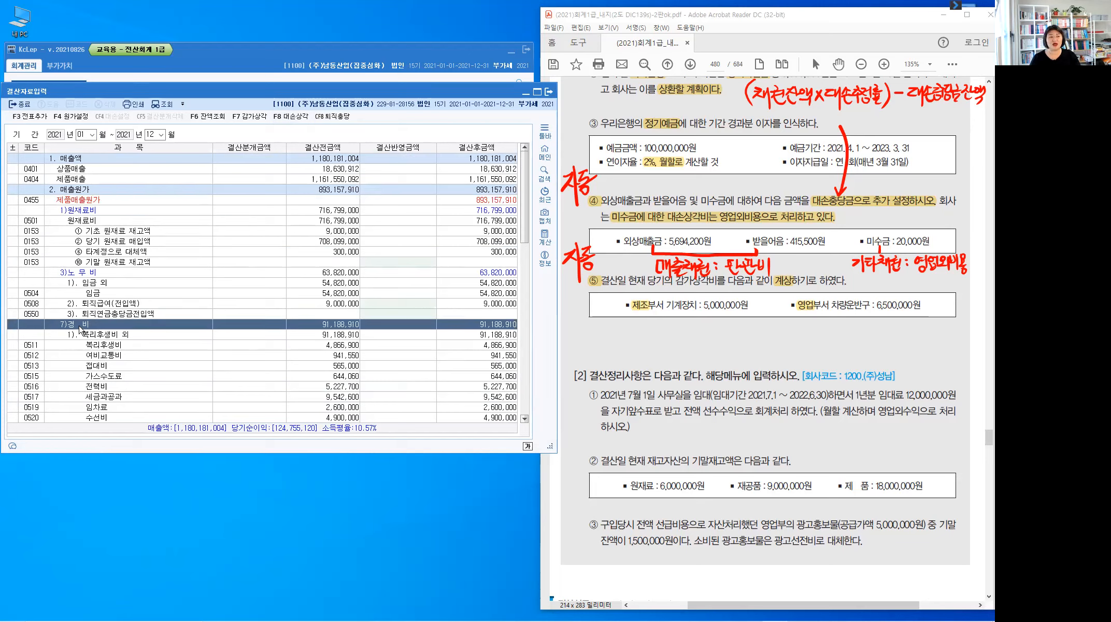
{"action": "scroll", "coordinate": [80, 330], "scroll_direction": "down", "scroll_amount": 4}
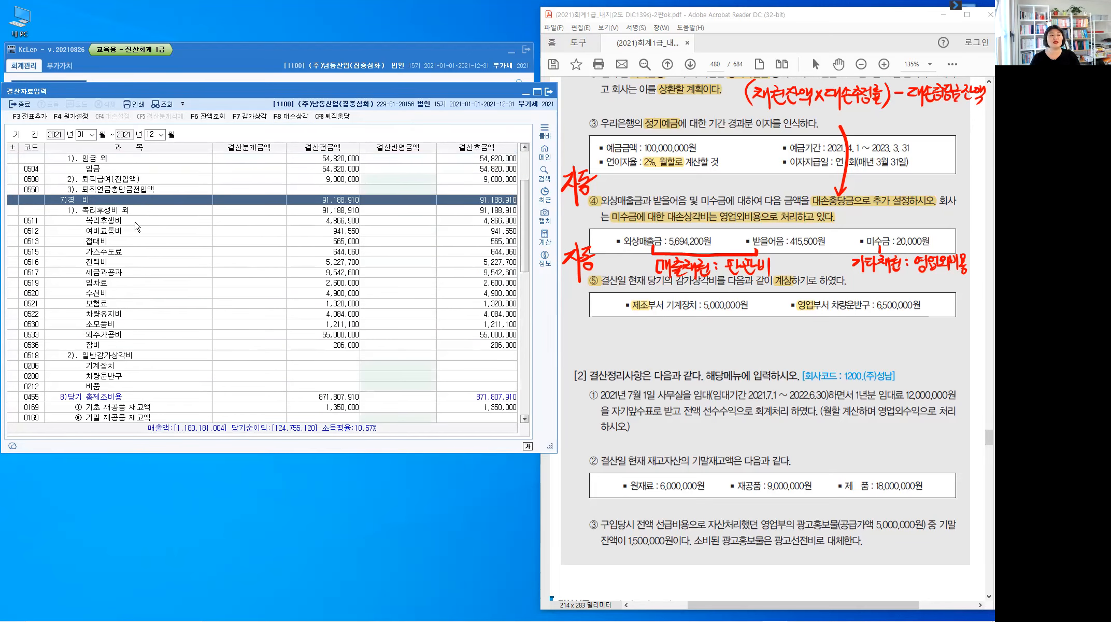
{"action": "scroll", "coordinate": [136, 227], "scroll_direction": "down", "scroll_amount": 1}
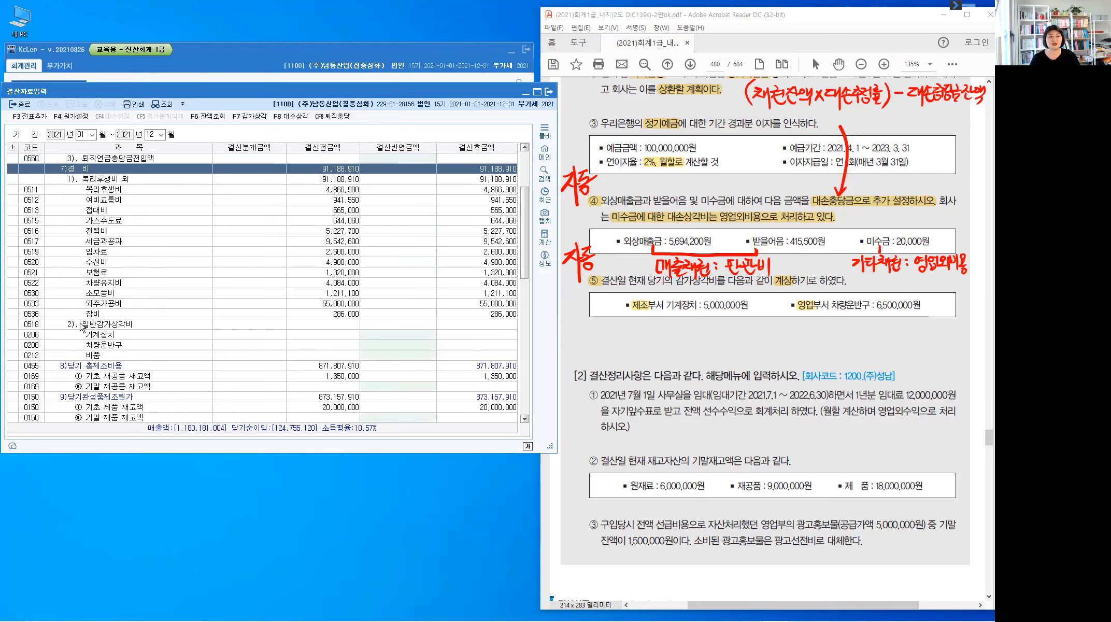
{"action": "left_click", "coordinate": [85, 325]}
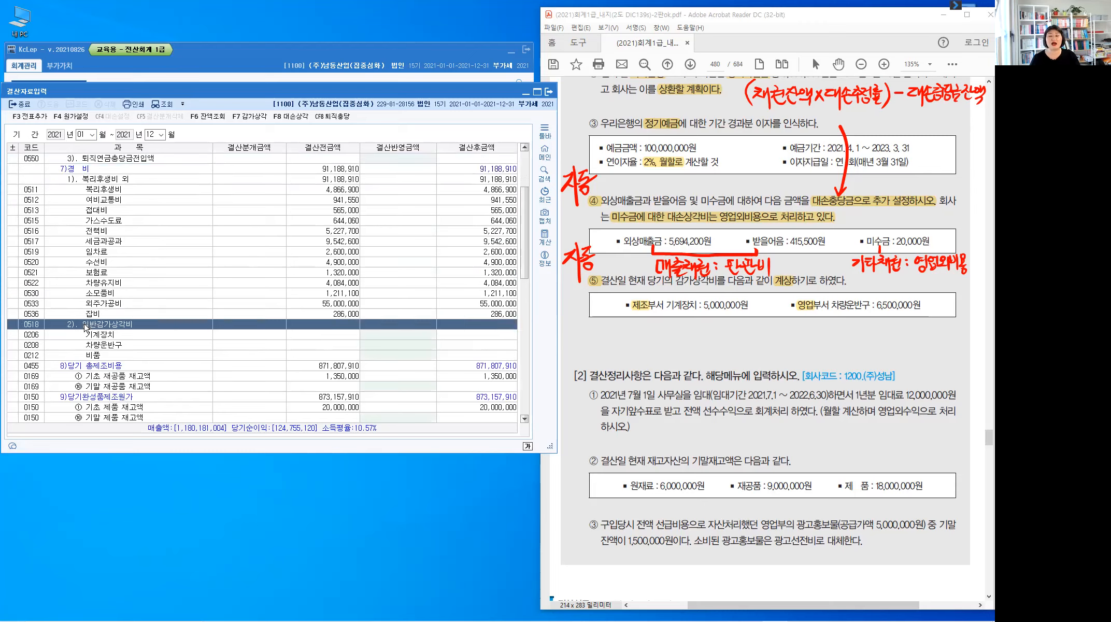
{"action": "left_click", "coordinate": [85, 326]}
{"action": "left_click", "coordinate": [85, 326]}
{"action": "left_click", "coordinate": [96, 335]}
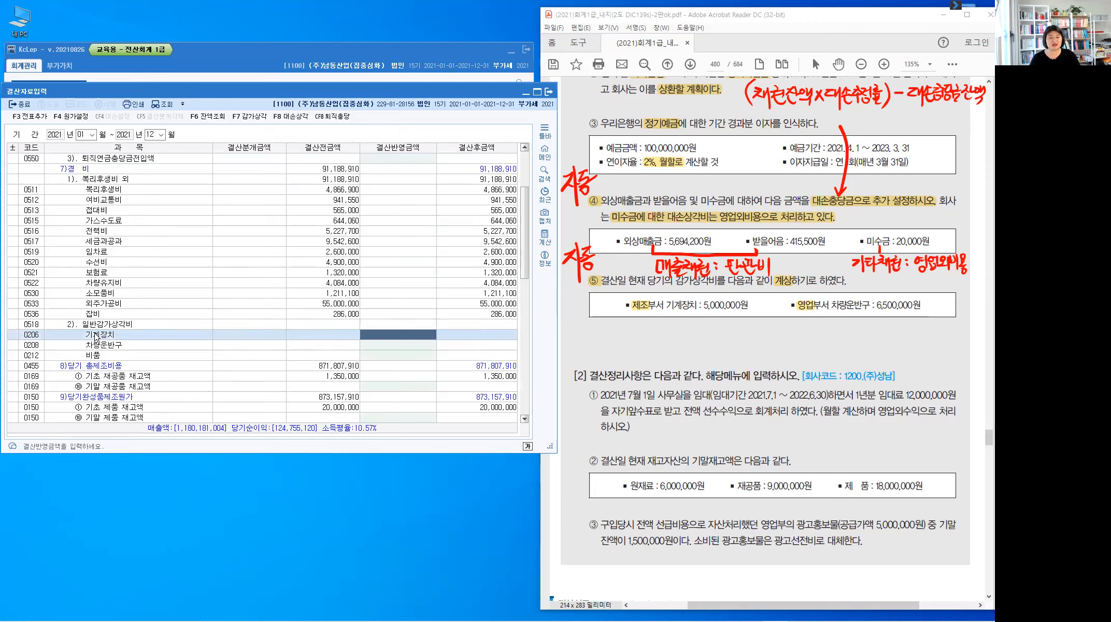
{"action": "left_click", "coordinate": [96, 336]}
{"action": "left_click", "coordinate": [430, 339]}
{"action": "left_click", "coordinate": [431, 337]}
{"action": "type", "text": "5000000"}
{"action": "key", "text": "Return"}
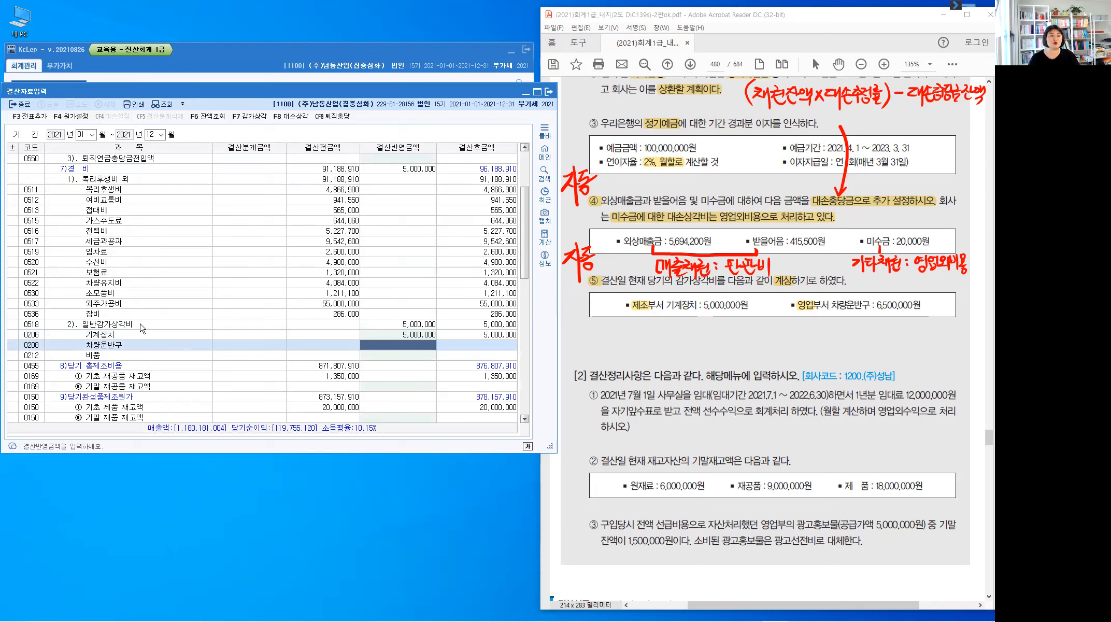
Under 감가상각비 in 판매비와 일반관리비, set the 결산반영금액 for 차량운반구 to 6,500,000.
{"action": "scroll", "coordinate": [149, 355], "scroll_direction": "down", "scroll_amount": 6}
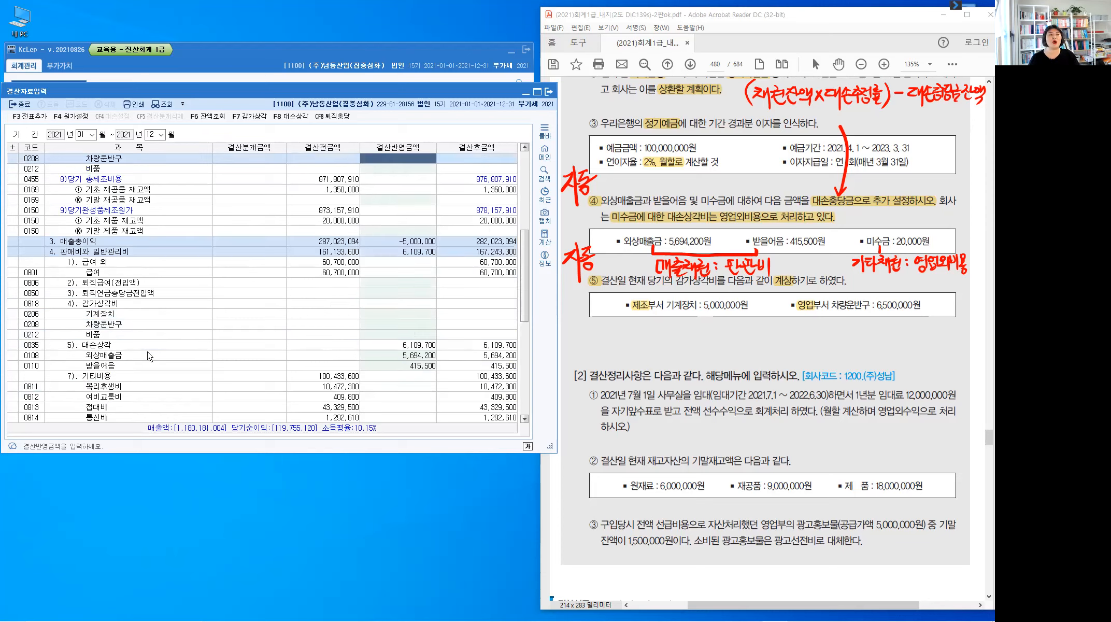
{"action": "scroll", "coordinate": [59, 224], "scroll_direction": "down", "scroll_amount": 1}
{"action": "left_click", "coordinate": [61, 222]}
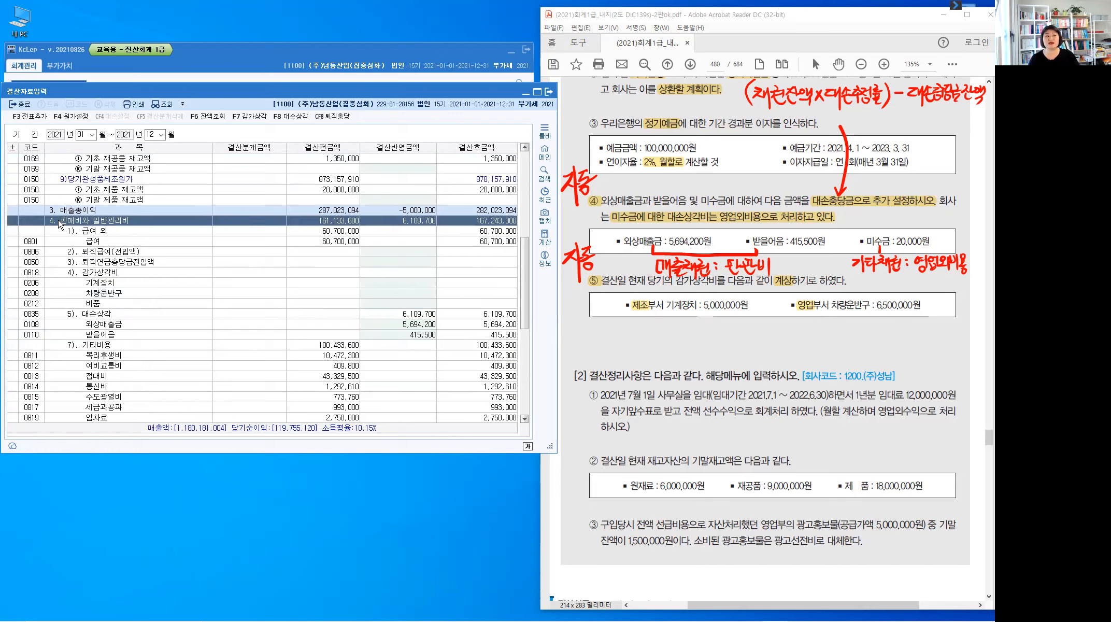
{"action": "left_click", "coordinate": [60, 224]}
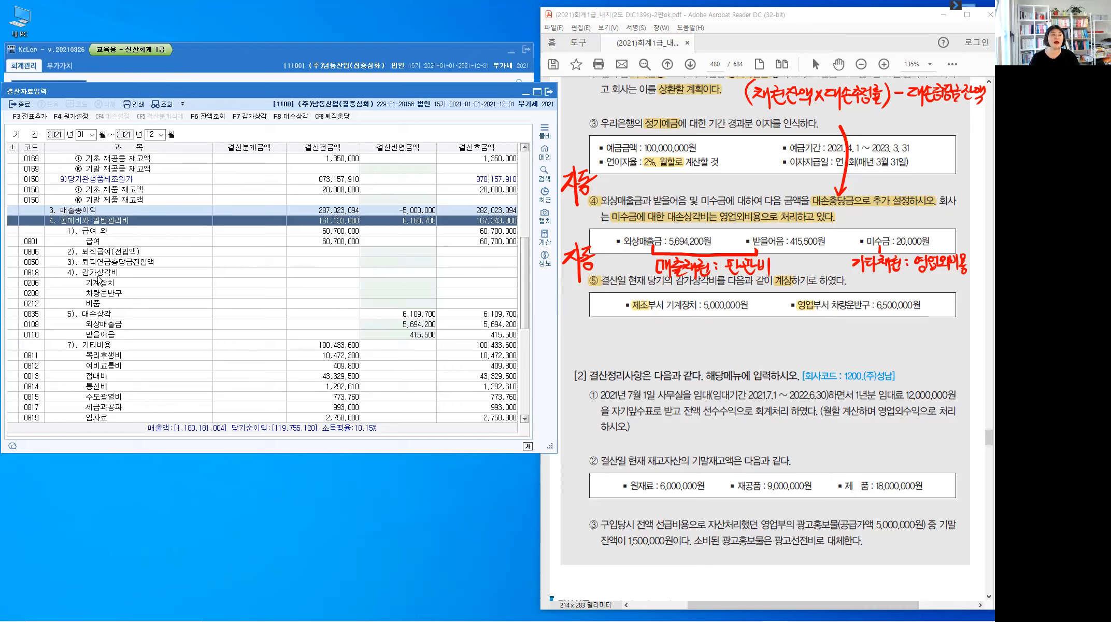
{"action": "left_click", "coordinate": [98, 273]}
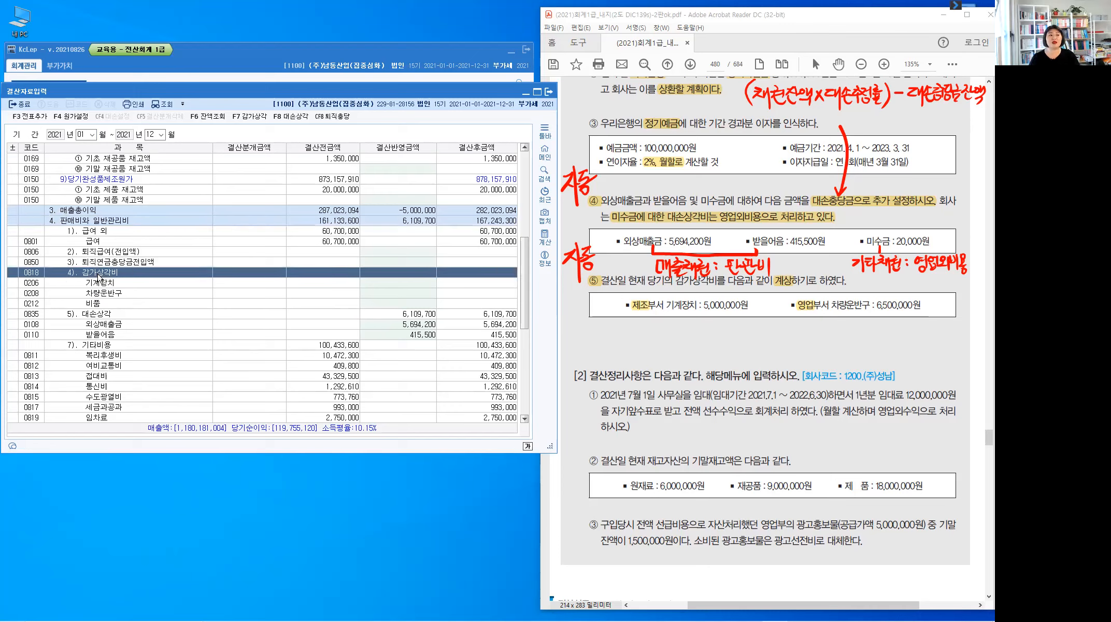
{"action": "left_click", "coordinate": [98, 275]}
{"action": "left_click", "coordinate": [402, 294]}
{"action": "left_click", "coordinate": [402, 292]}
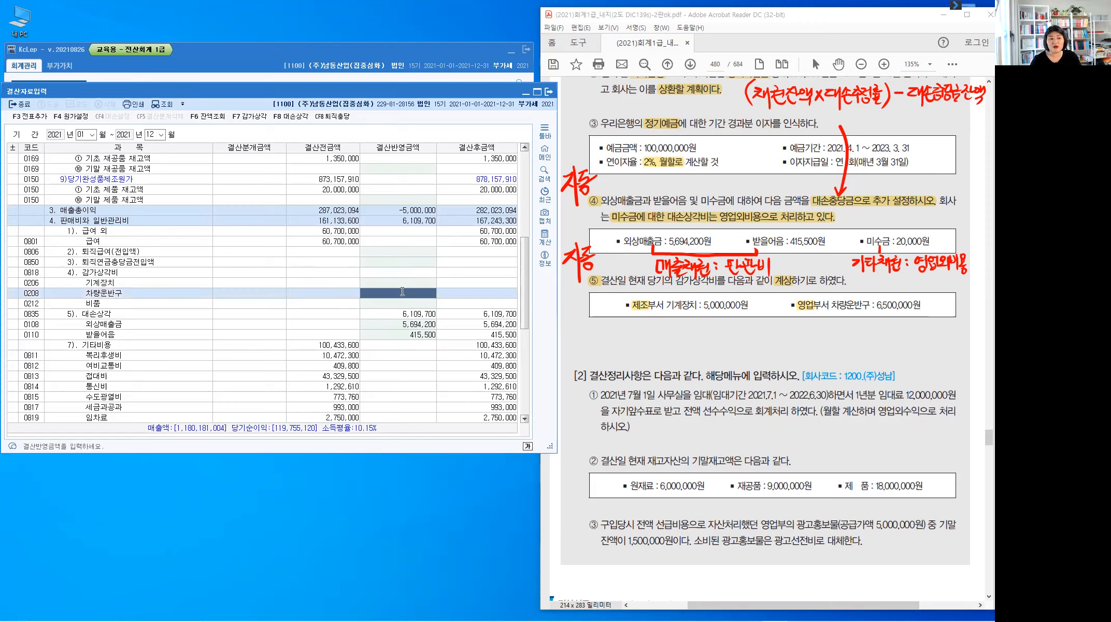
{"action": "type", "text": "6500000"}
{"action": "key", "text": "Return"}
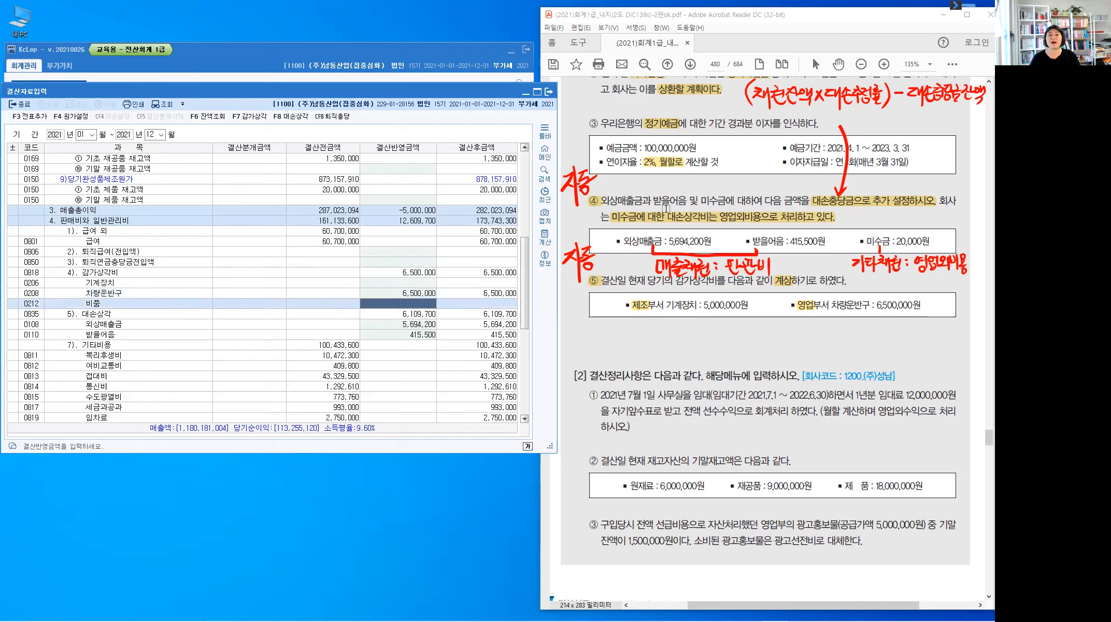
Add the closing entries from 결산자료입력 to the general vouchers with 전표추가 and confirm.
{"action": "left_click", "coordinate": [402, 154]}
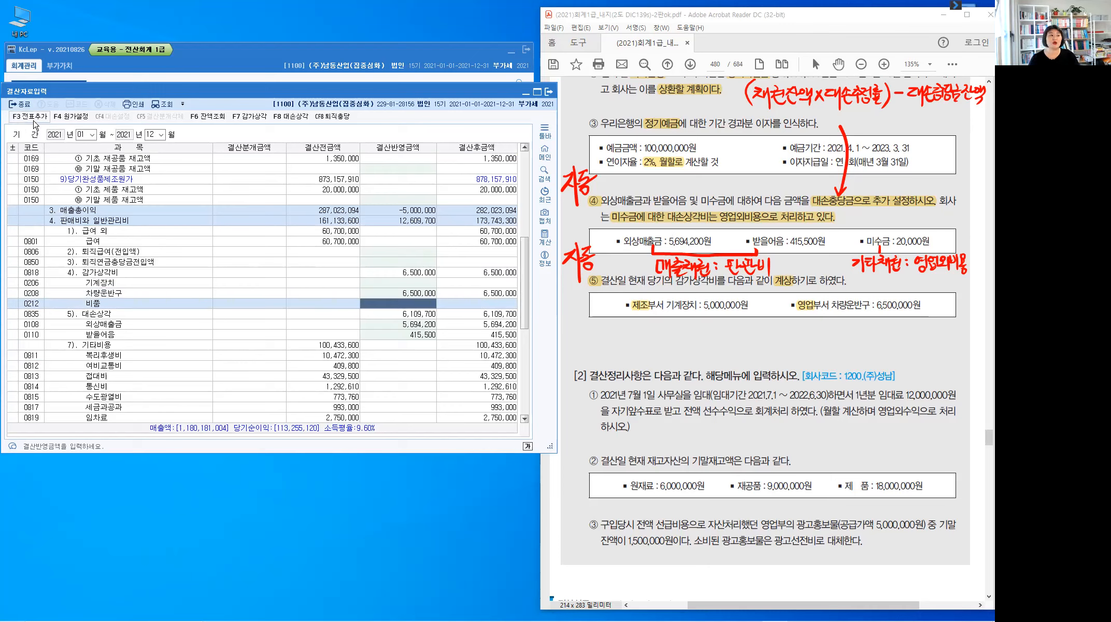
{"action": "left_click", "coordinate": [34, 123]}
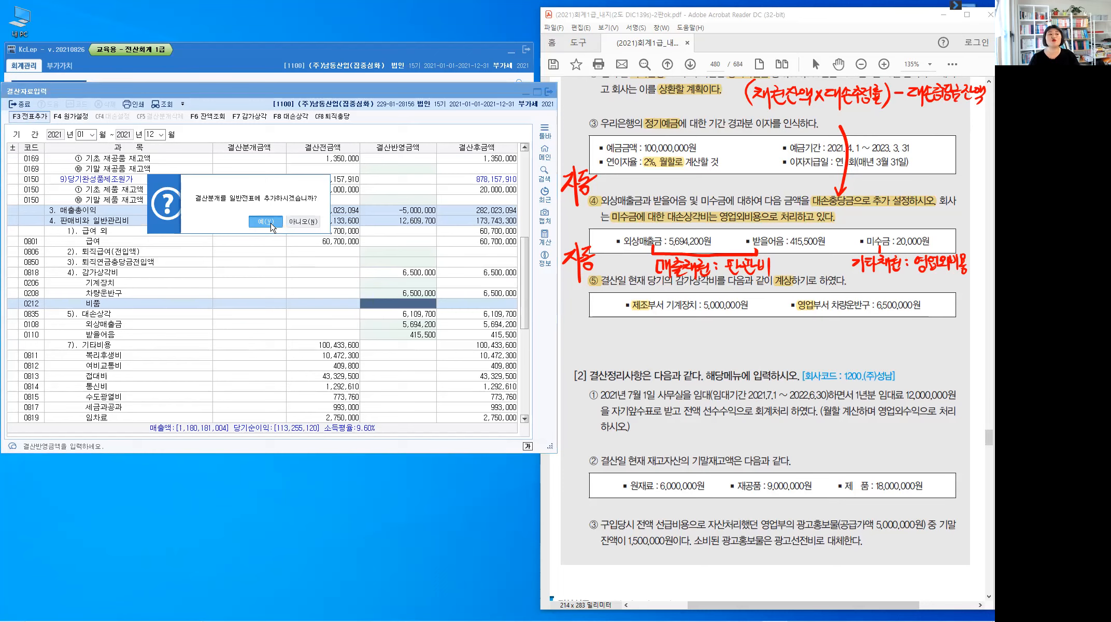
{"action": "key", "text": "Return"}
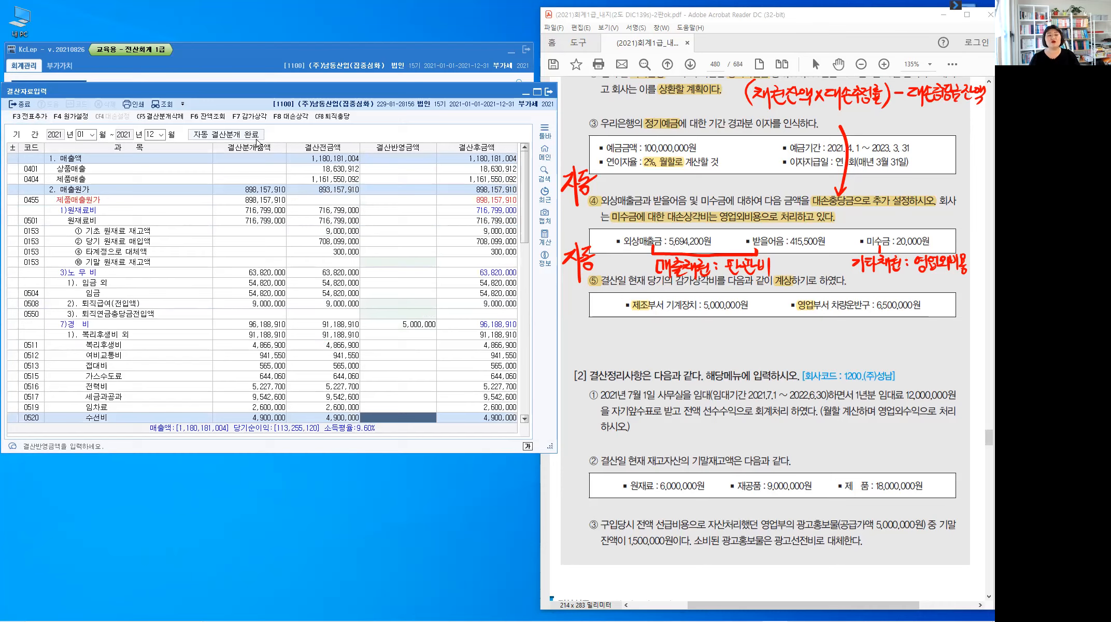
{"action": "left_click", "coordinate": [257, 140]}
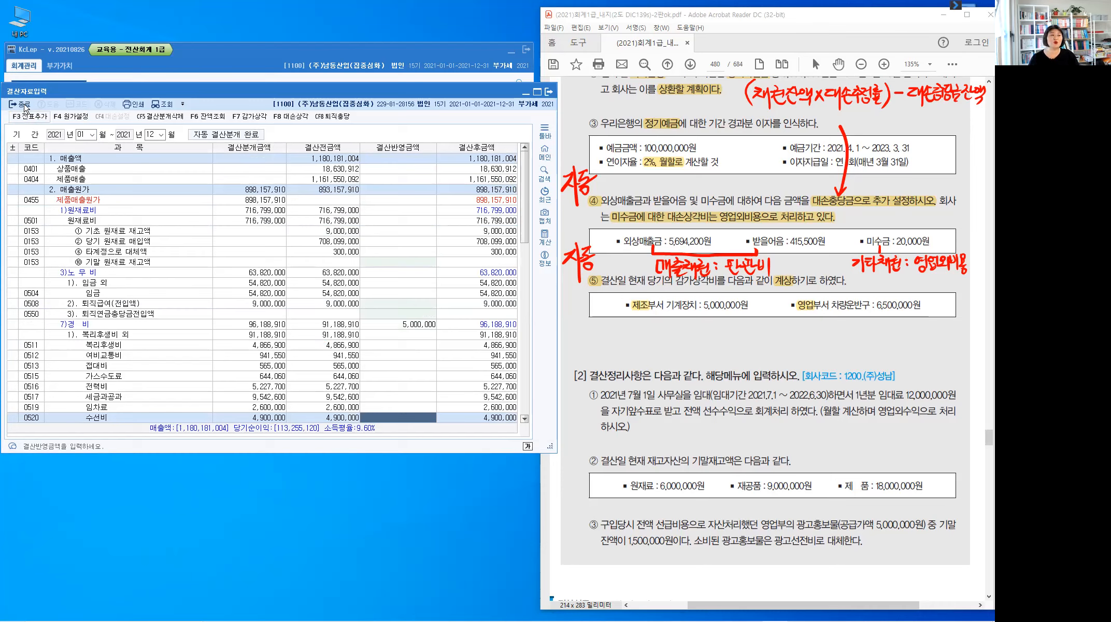
Switch from 결산자료입력 to 일반전표입력 for December 31, 2021 and reload its data.
{"action": "left_click", "coordinate": [25, 105]}
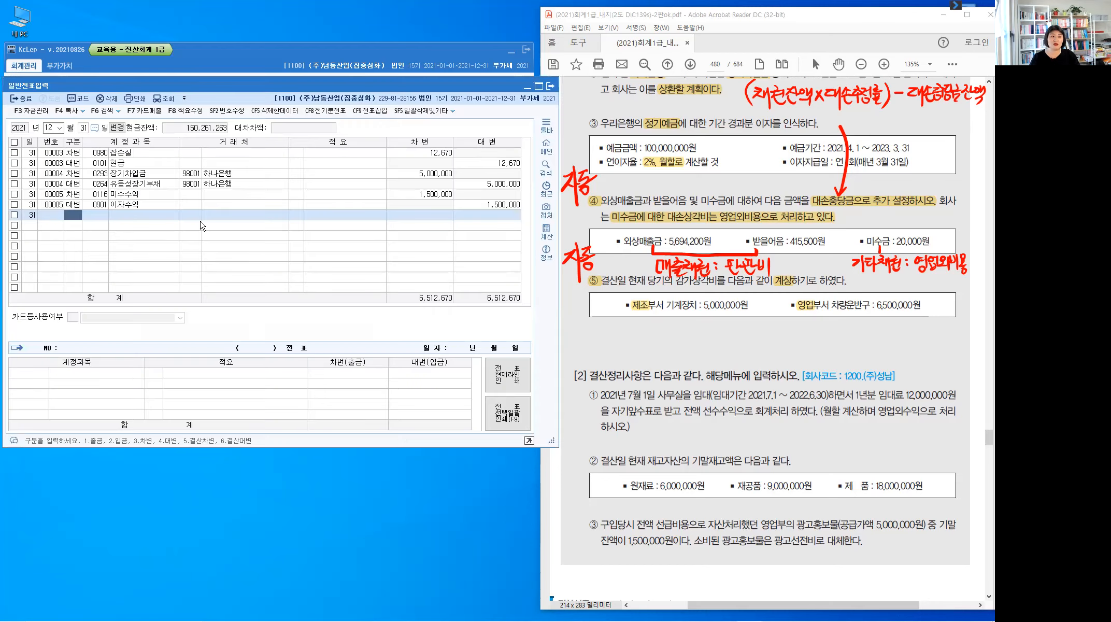
{"action": "left_click", "coordinate": [170, 99]}
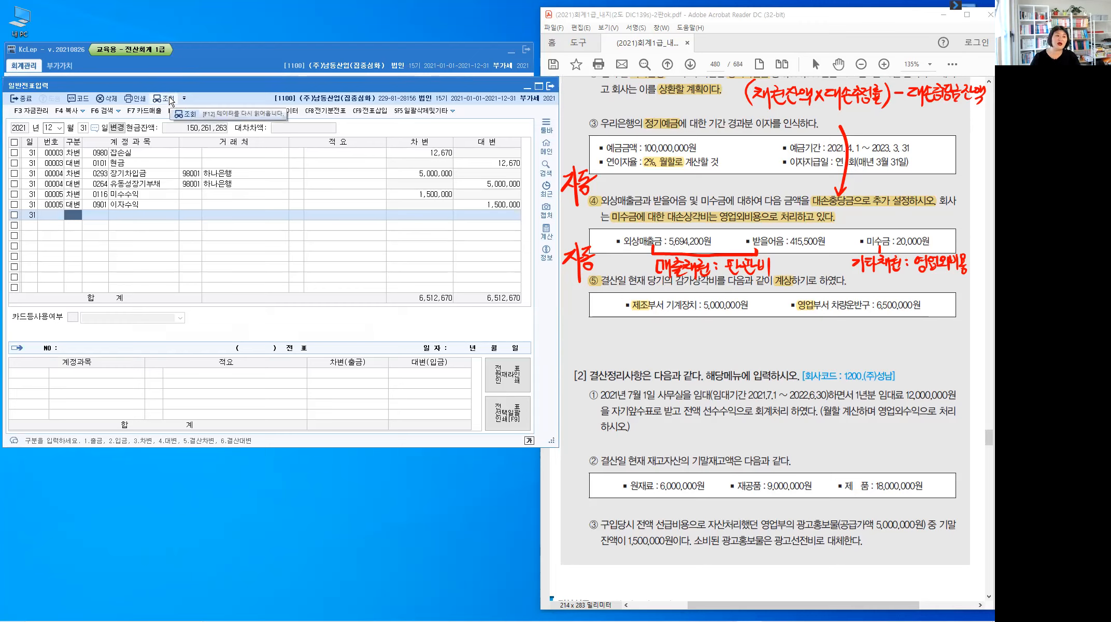
{"action": "left_click", "coordinate": [170, 101]}
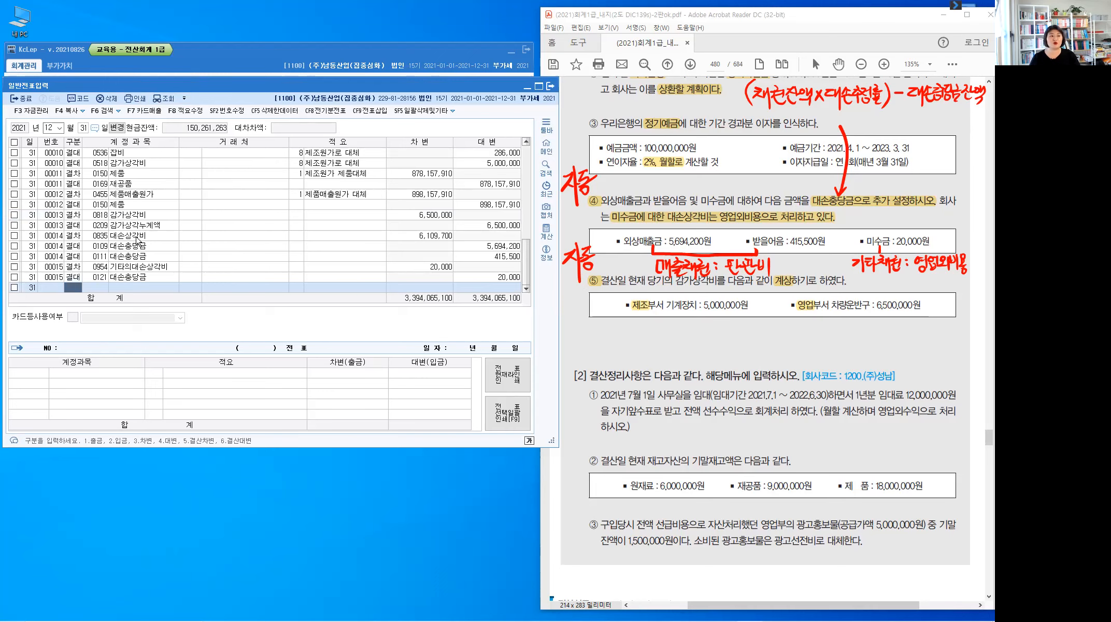
Check the 대손상각비, 기타의대손상각비 and 감가상각비 closing entries, including the manufacturing depreciation, against questions ④ and ⑤.
{"action": "left_click", "coordinate": [138, 239]}
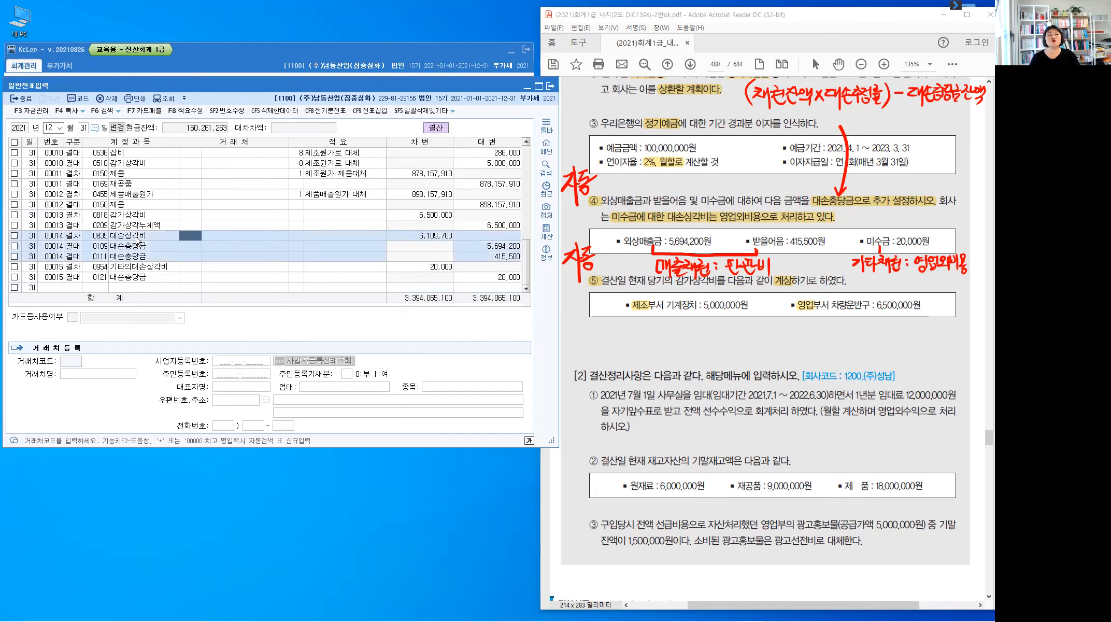
{"action": "left_click", "coordinate": [148, 238]}
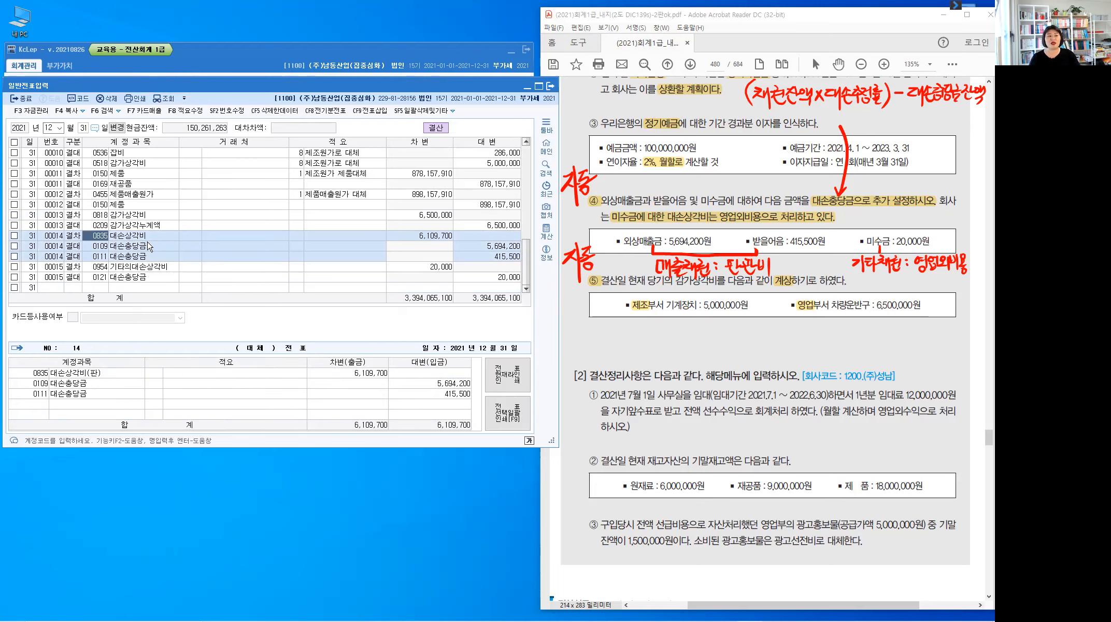
{"action": "left_click", "coordinate": [149, 246]}
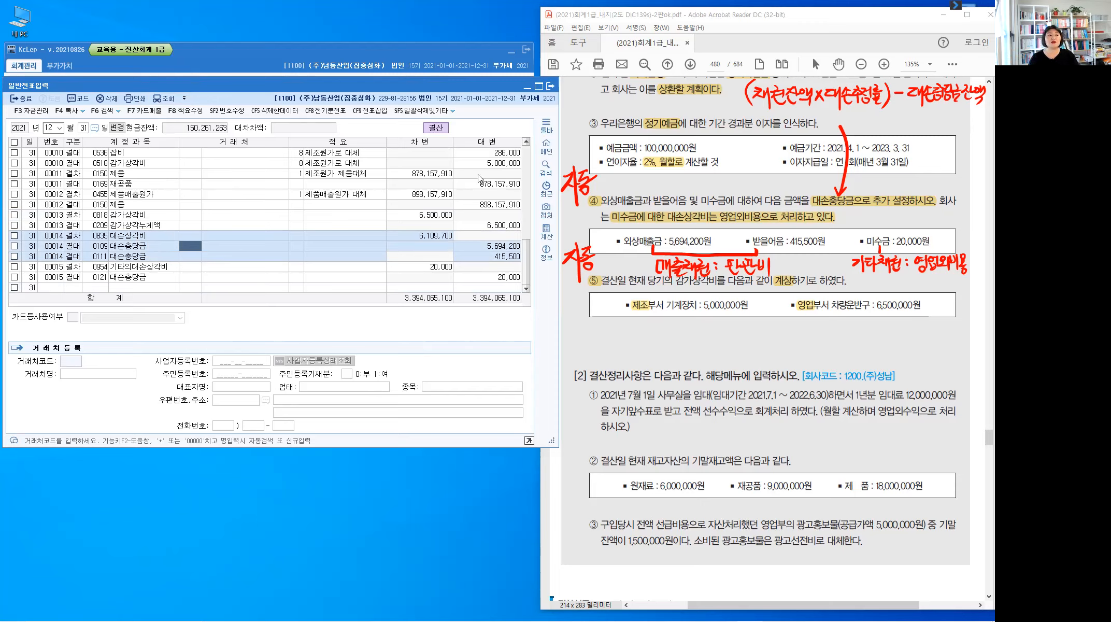
{"action": "left_click", "coordinate": [506, 256]}
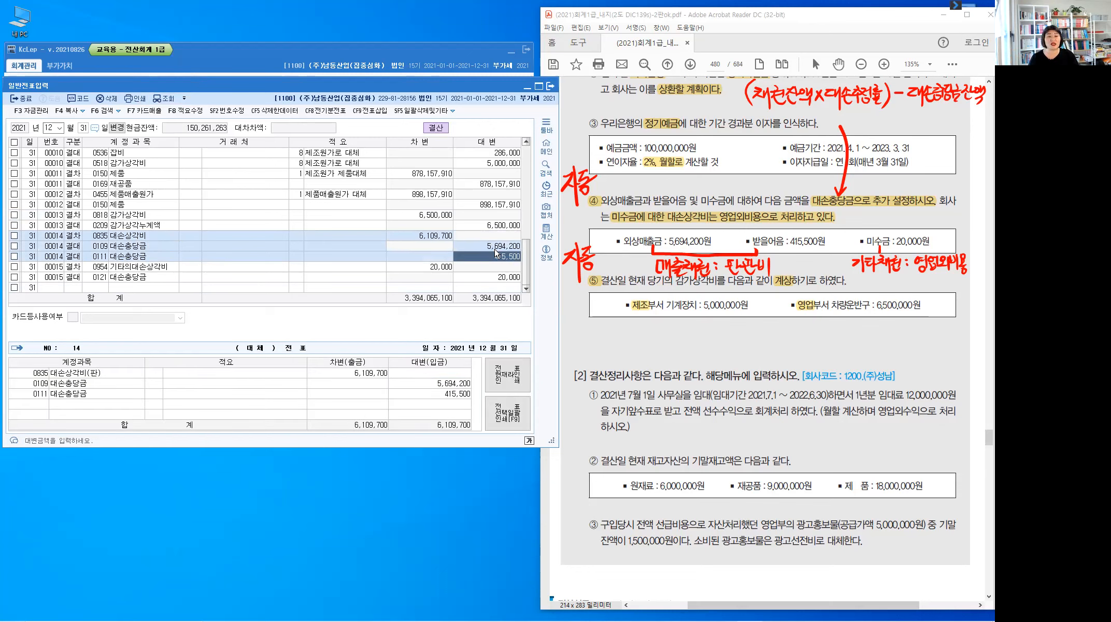
{"action": "left_click", "coordinate": [158, 268]}
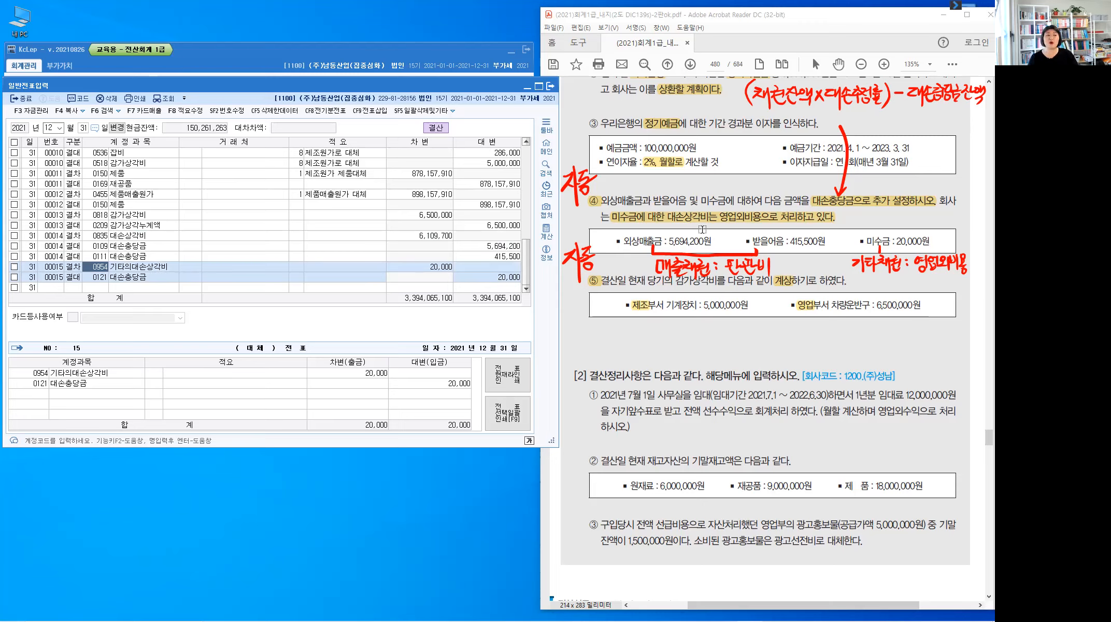
{"action": "left_click", "coordinate": [166, 219]}
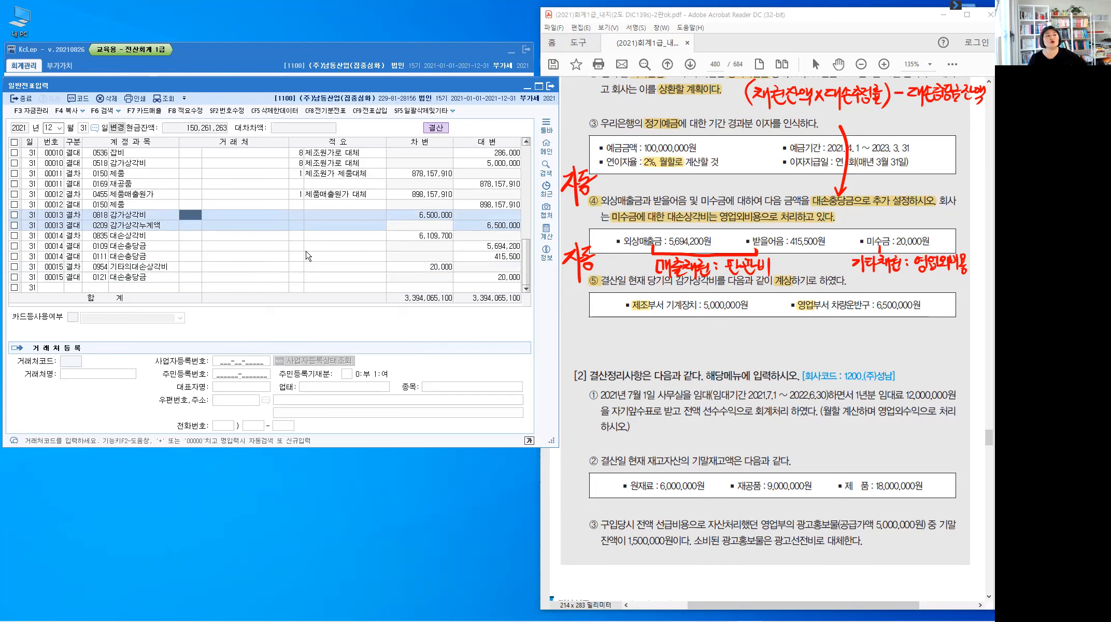
{"action": "scroll", "coordinate": [307, 255], "scroll_direction": "up", "scroll_amount": 5}
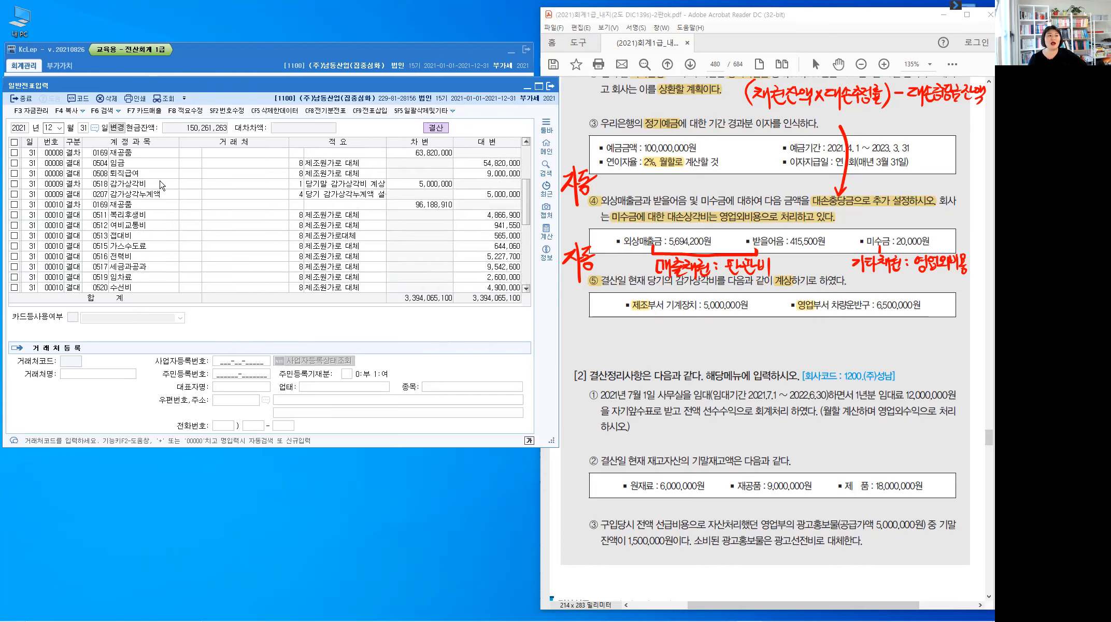
{"action": "left_click", "coordinate": [191, 191]}
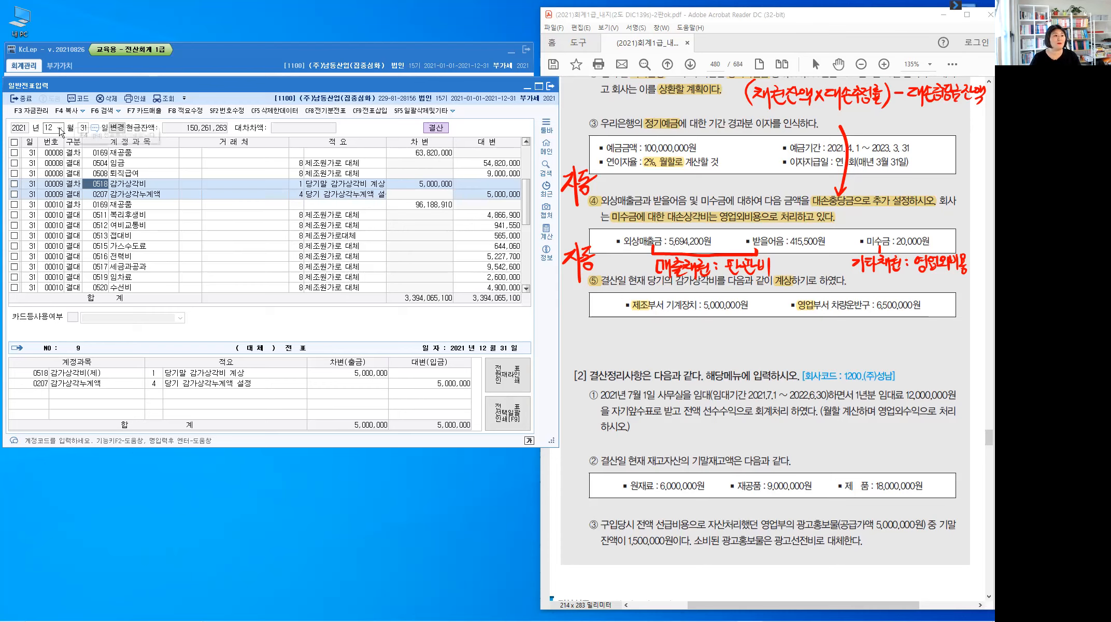
Close 일반전표입력 and clear the red handwriting from the question page, bringing problem [1] back into view.
{"action": "left_click", "coordinate": [24, 99]}
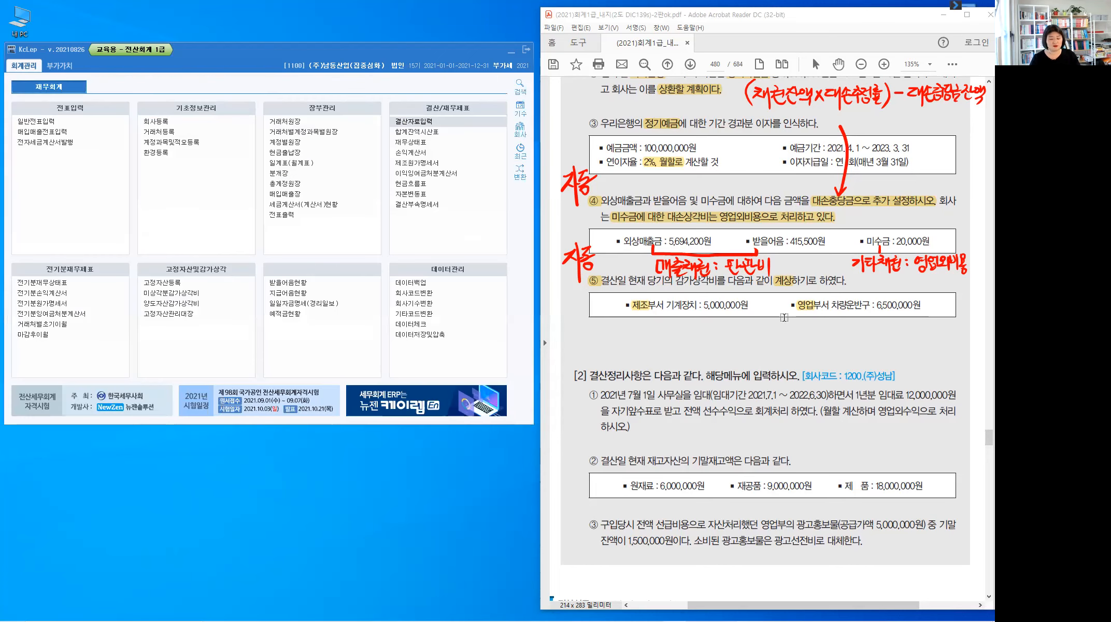
{"action": "key", "text": "Escape"}
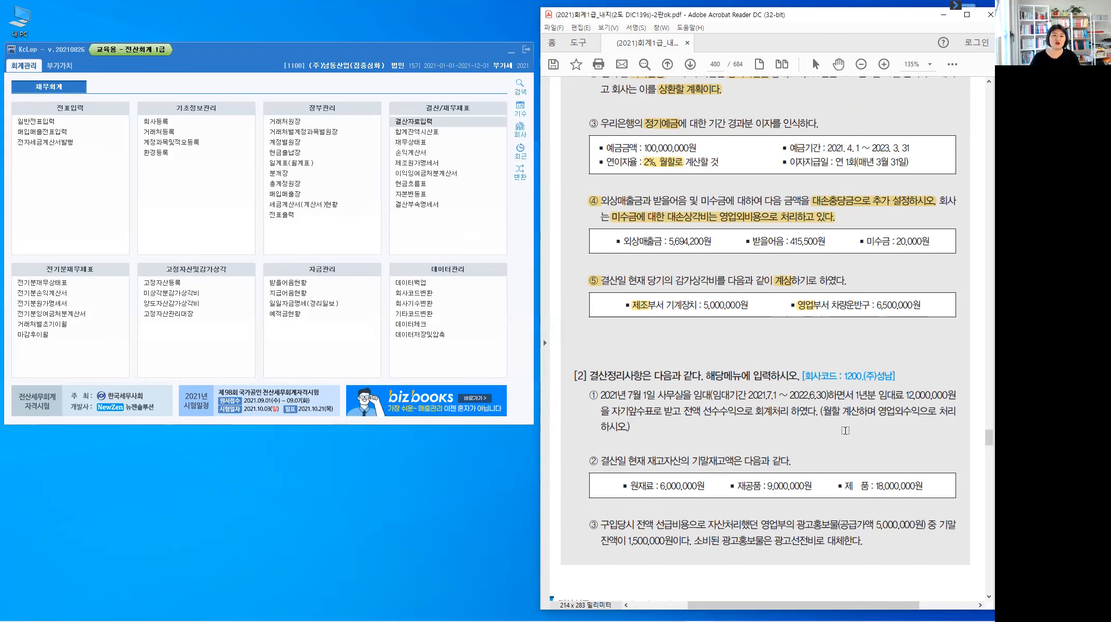
{"action": "scroll", "coordinate": [846, 431], "scroll_direction": "up", "scroll_amount": 2}
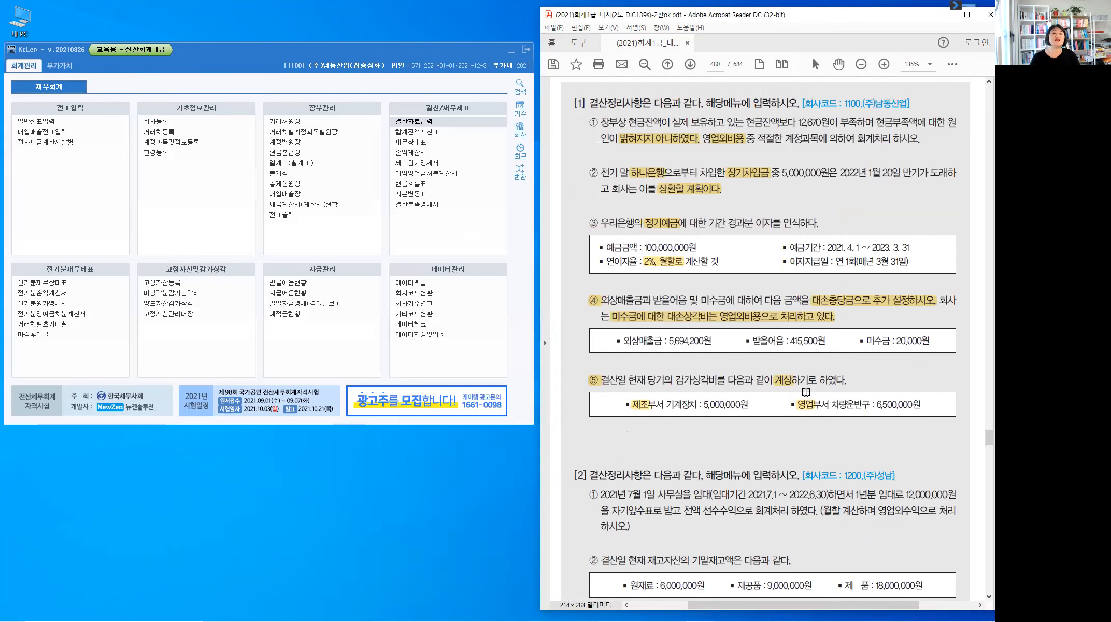